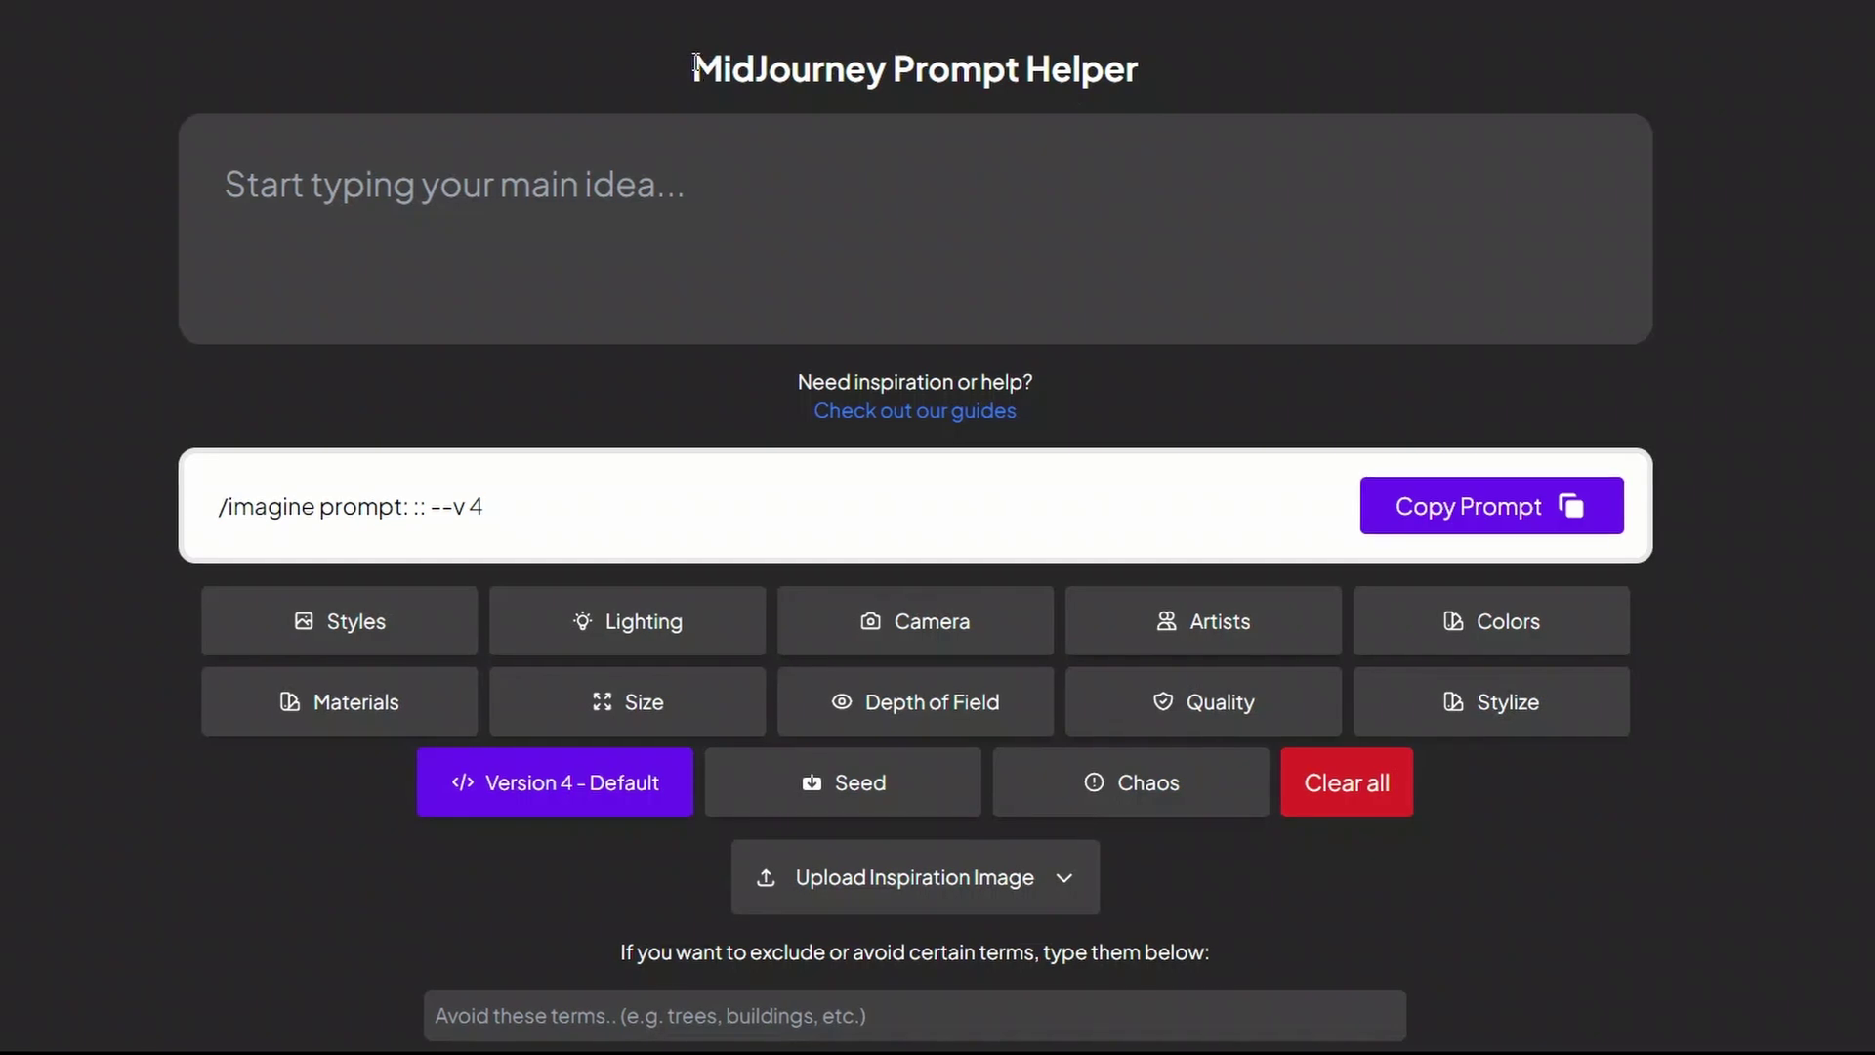
drag(686, 66, 1095, 80)
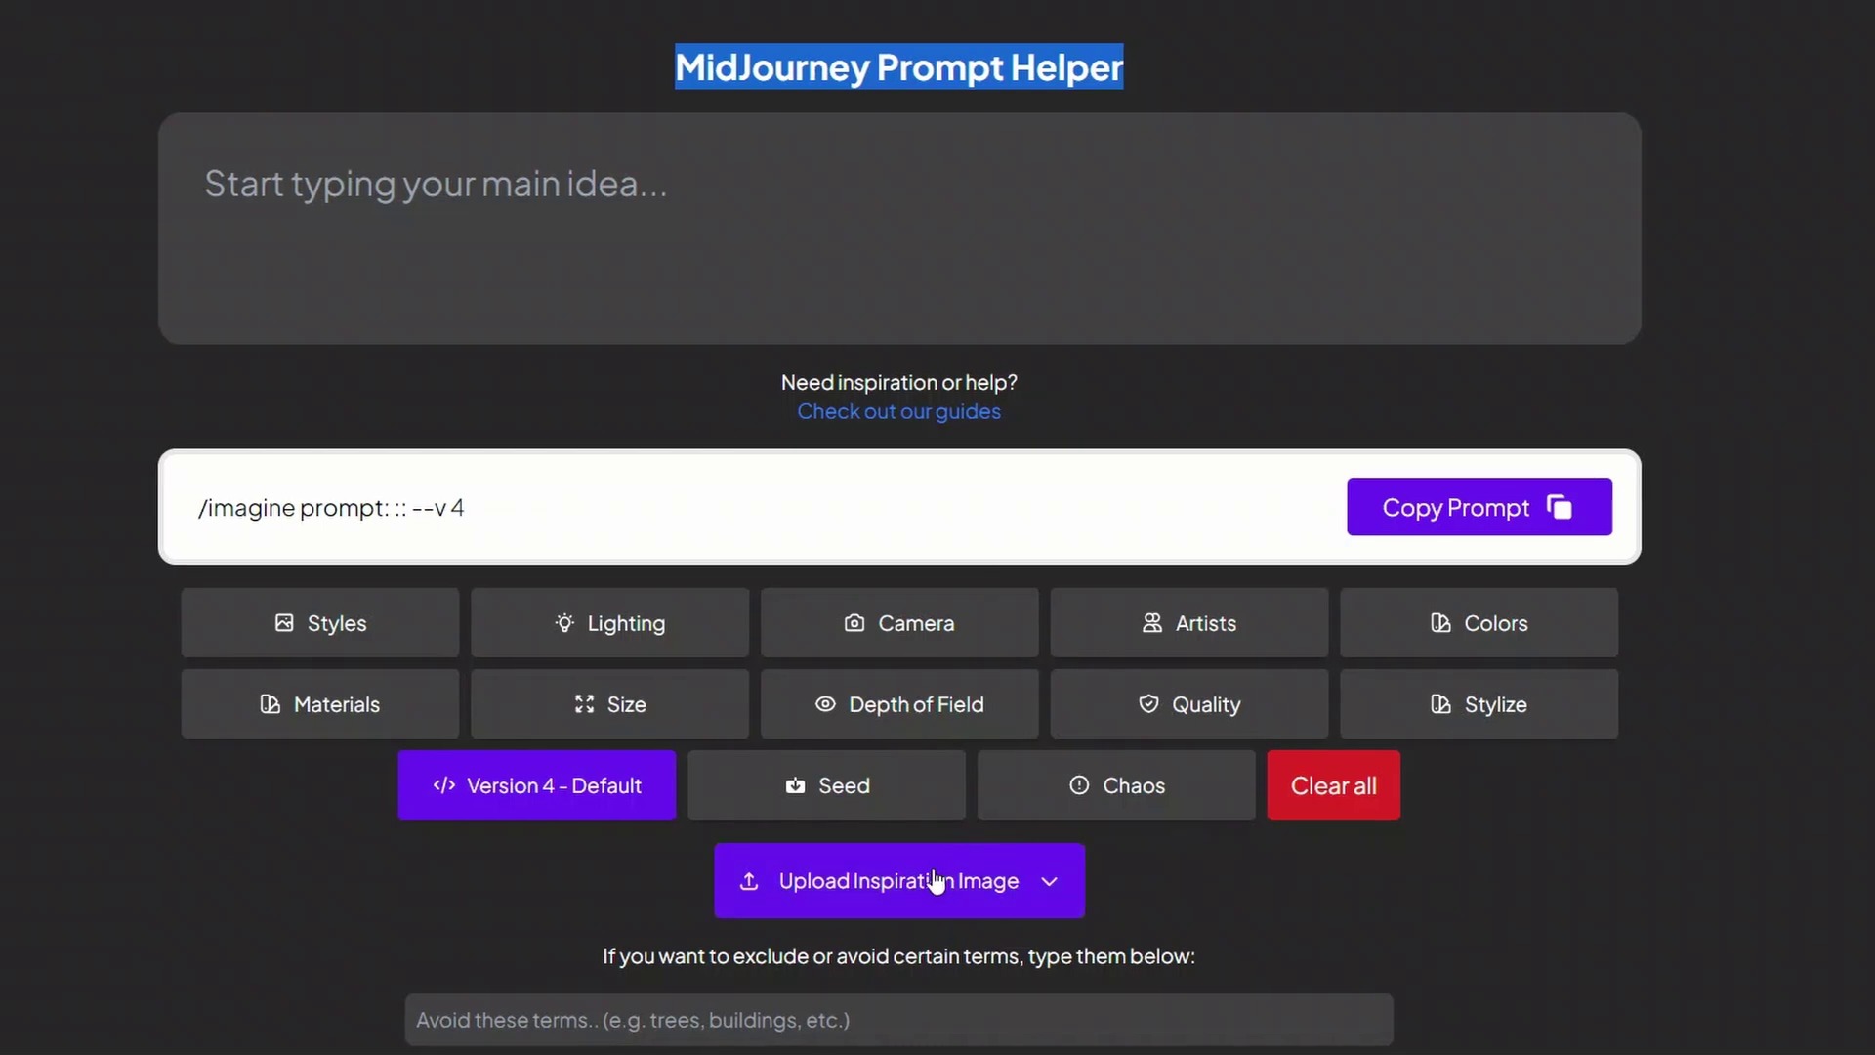
scroll(936, 881, down, 2)
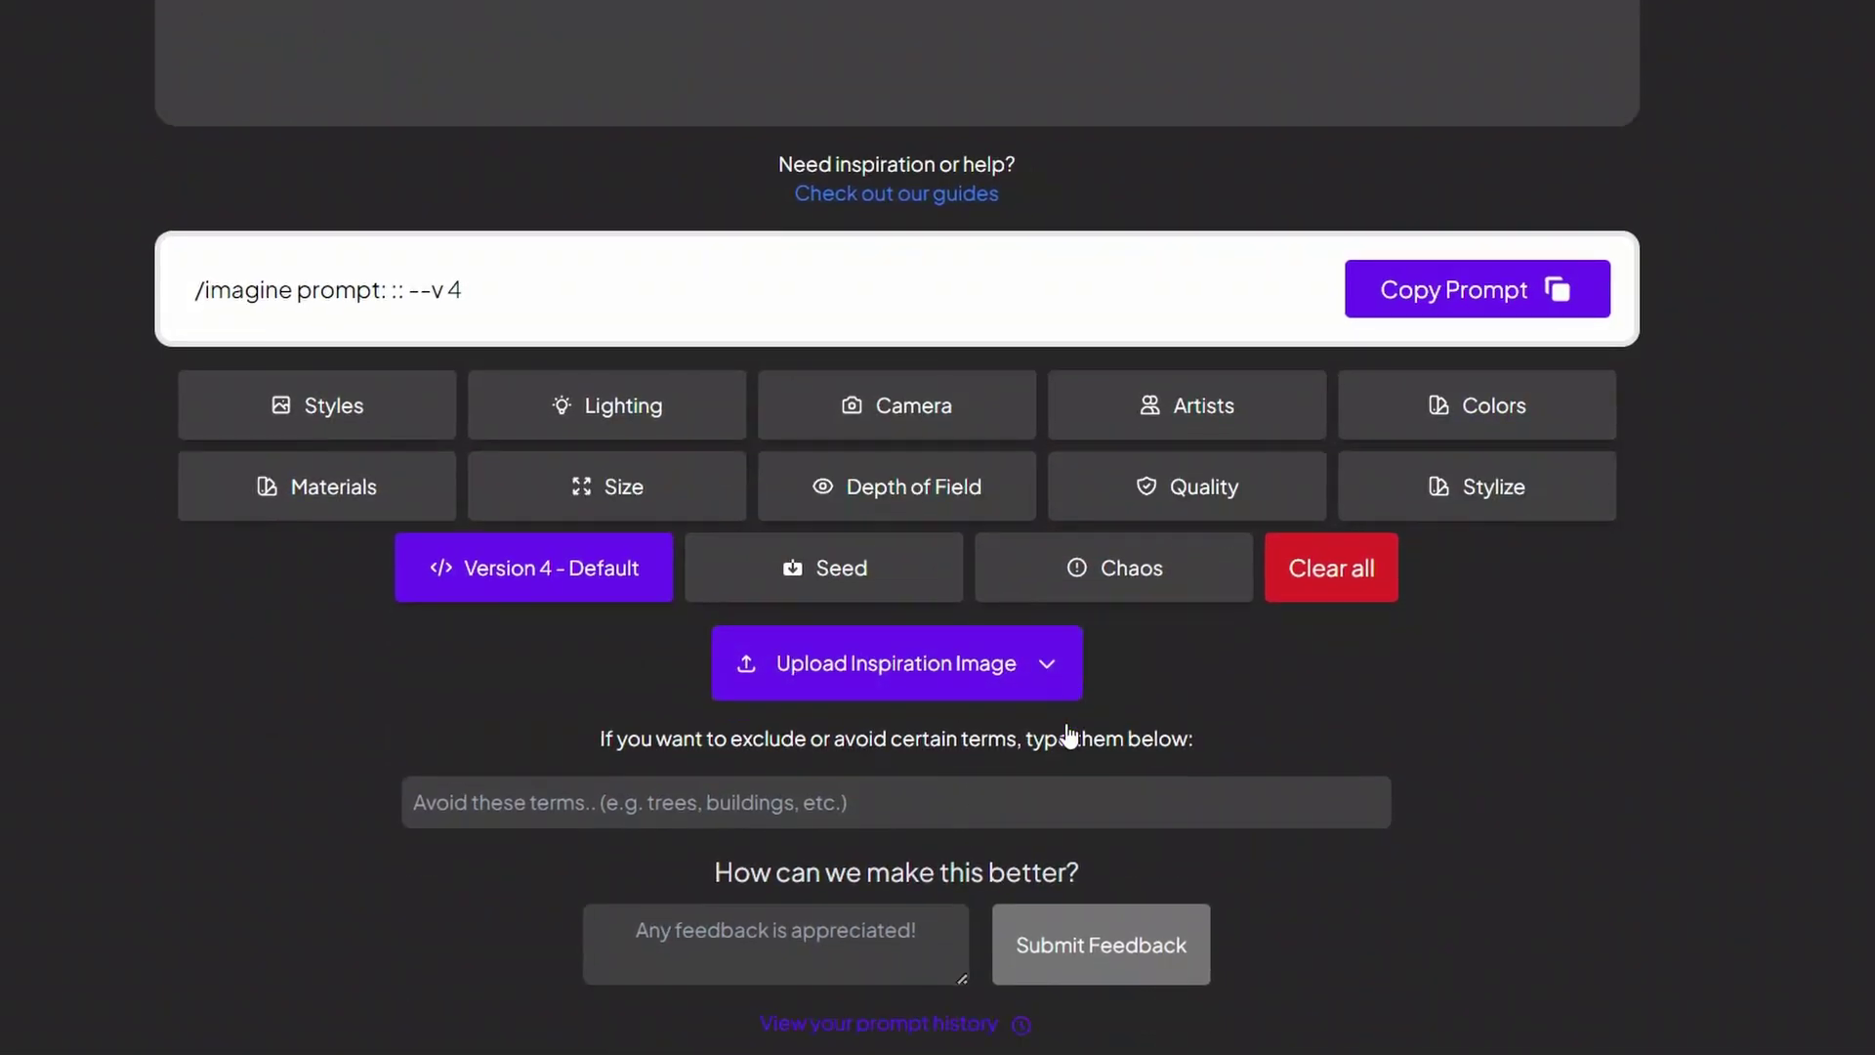
click(888, 857)
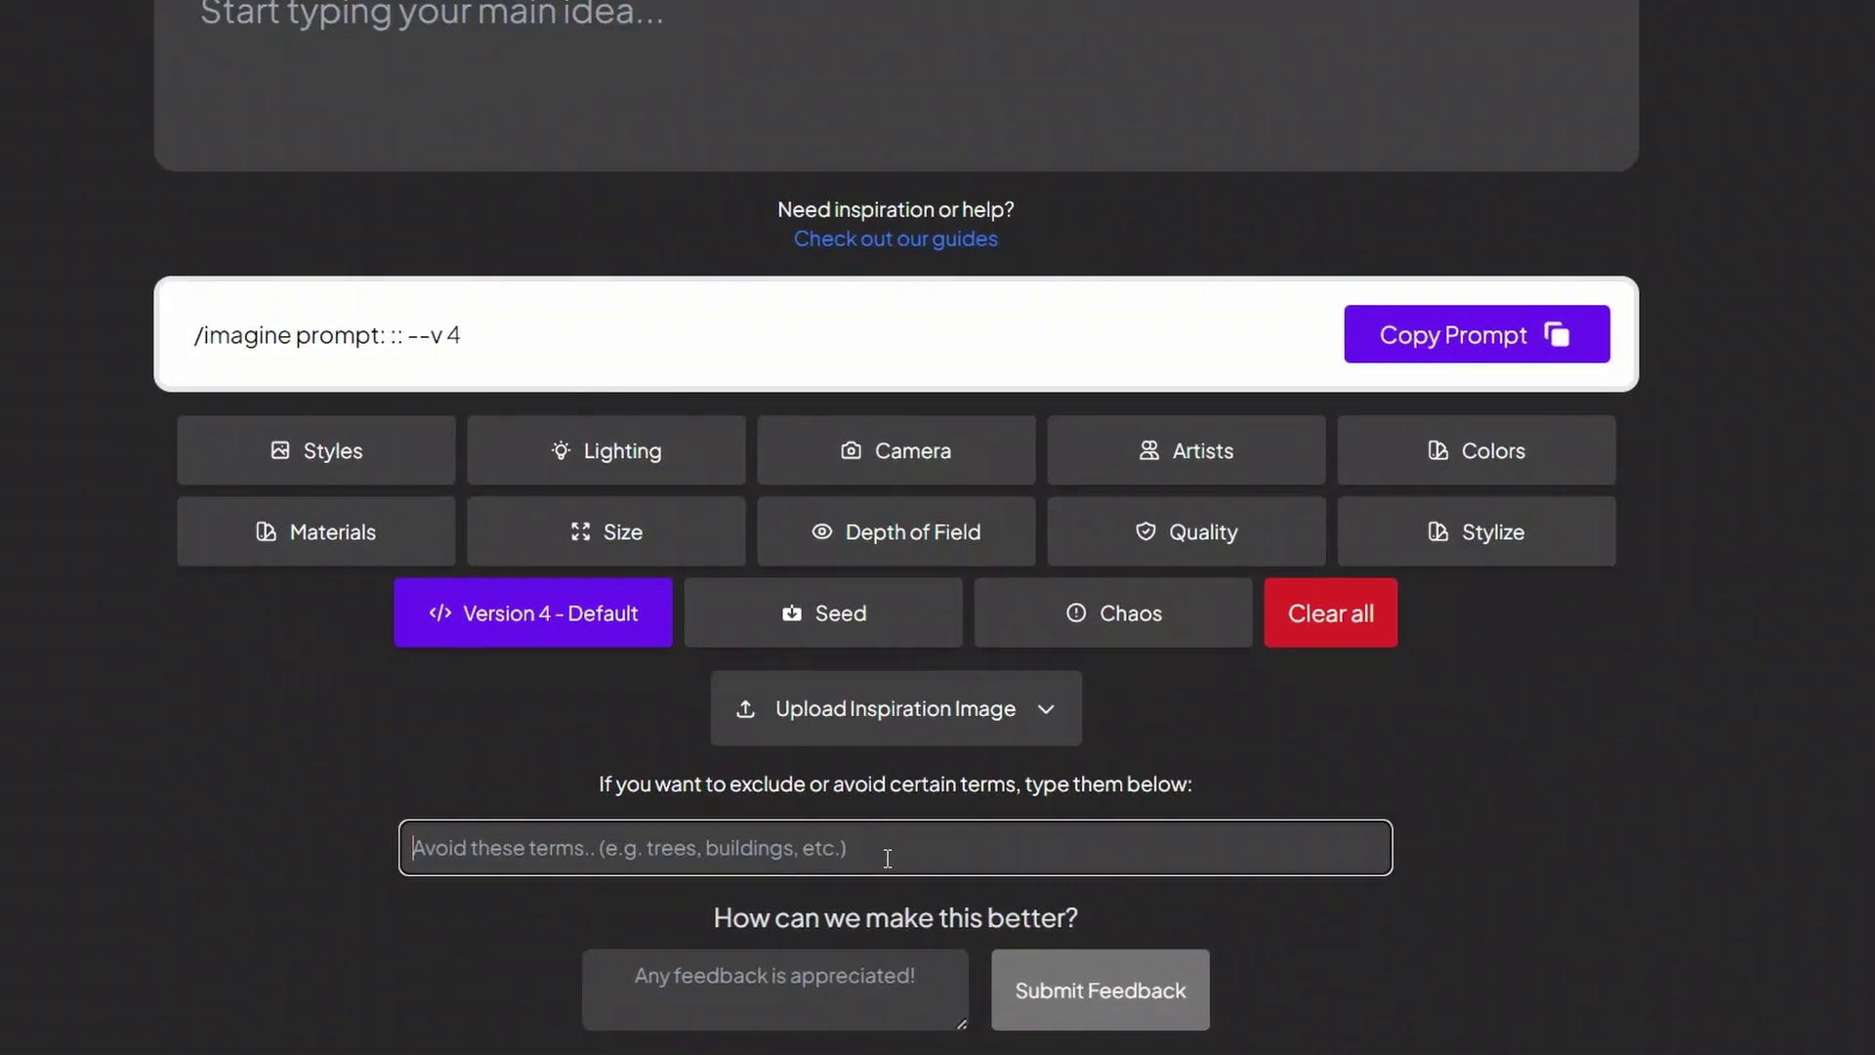
click(1168, 234)
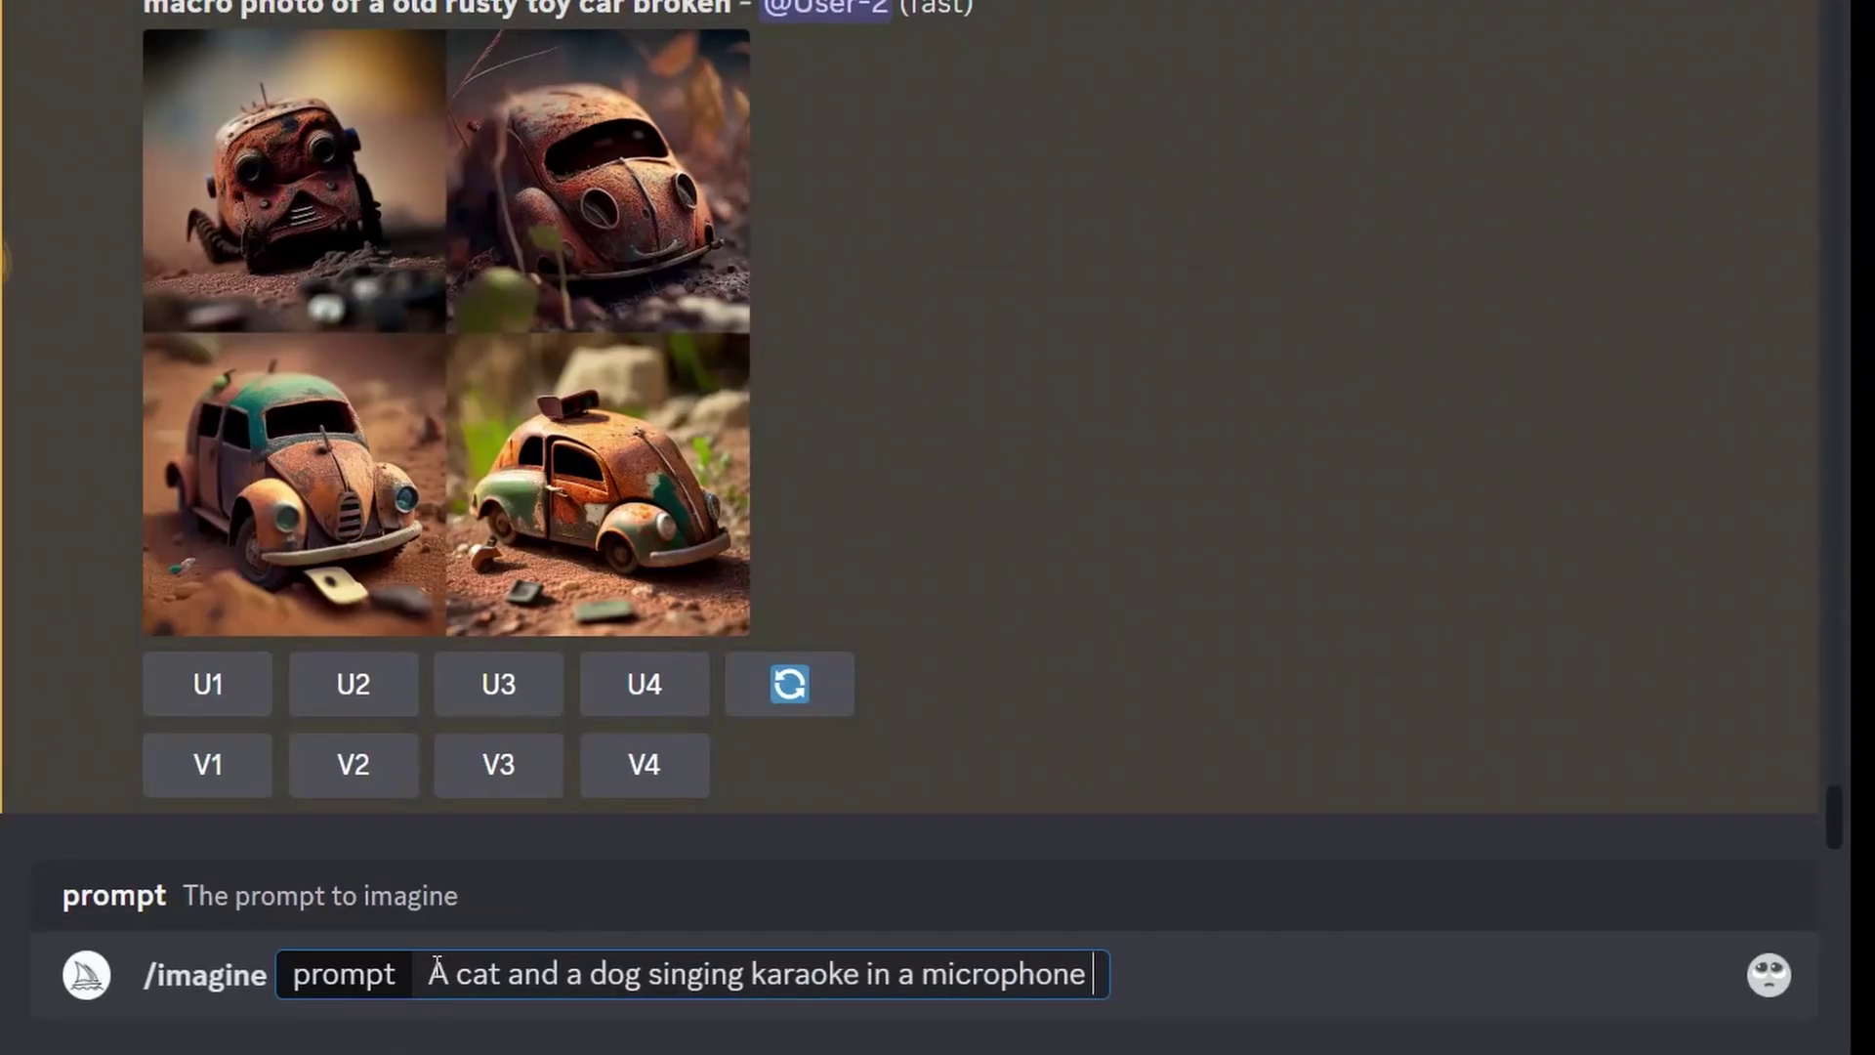
Send the /imagine prompt 'A cat and a dog singing karaoke in a microphone' to the bot.
drag(437, 967, 1099, 980)
key(ctrl+c)
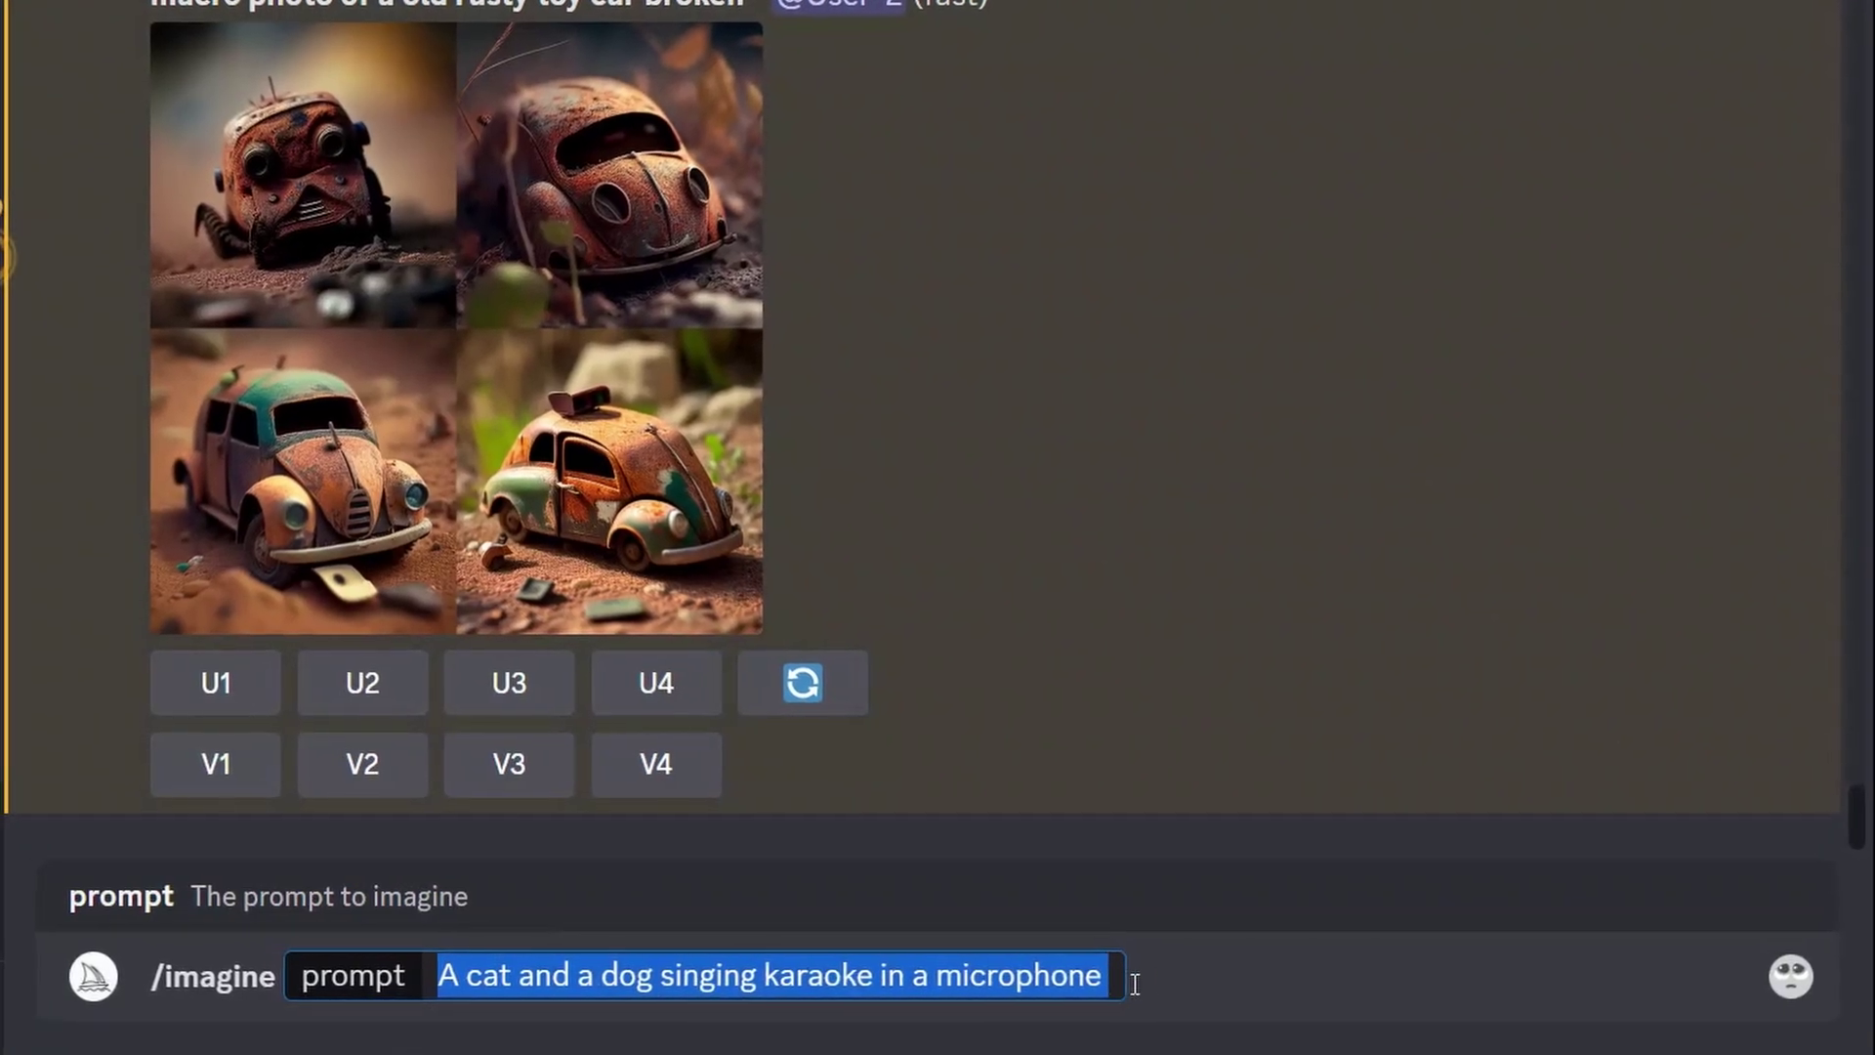
click(1118, 983)
key(Return)
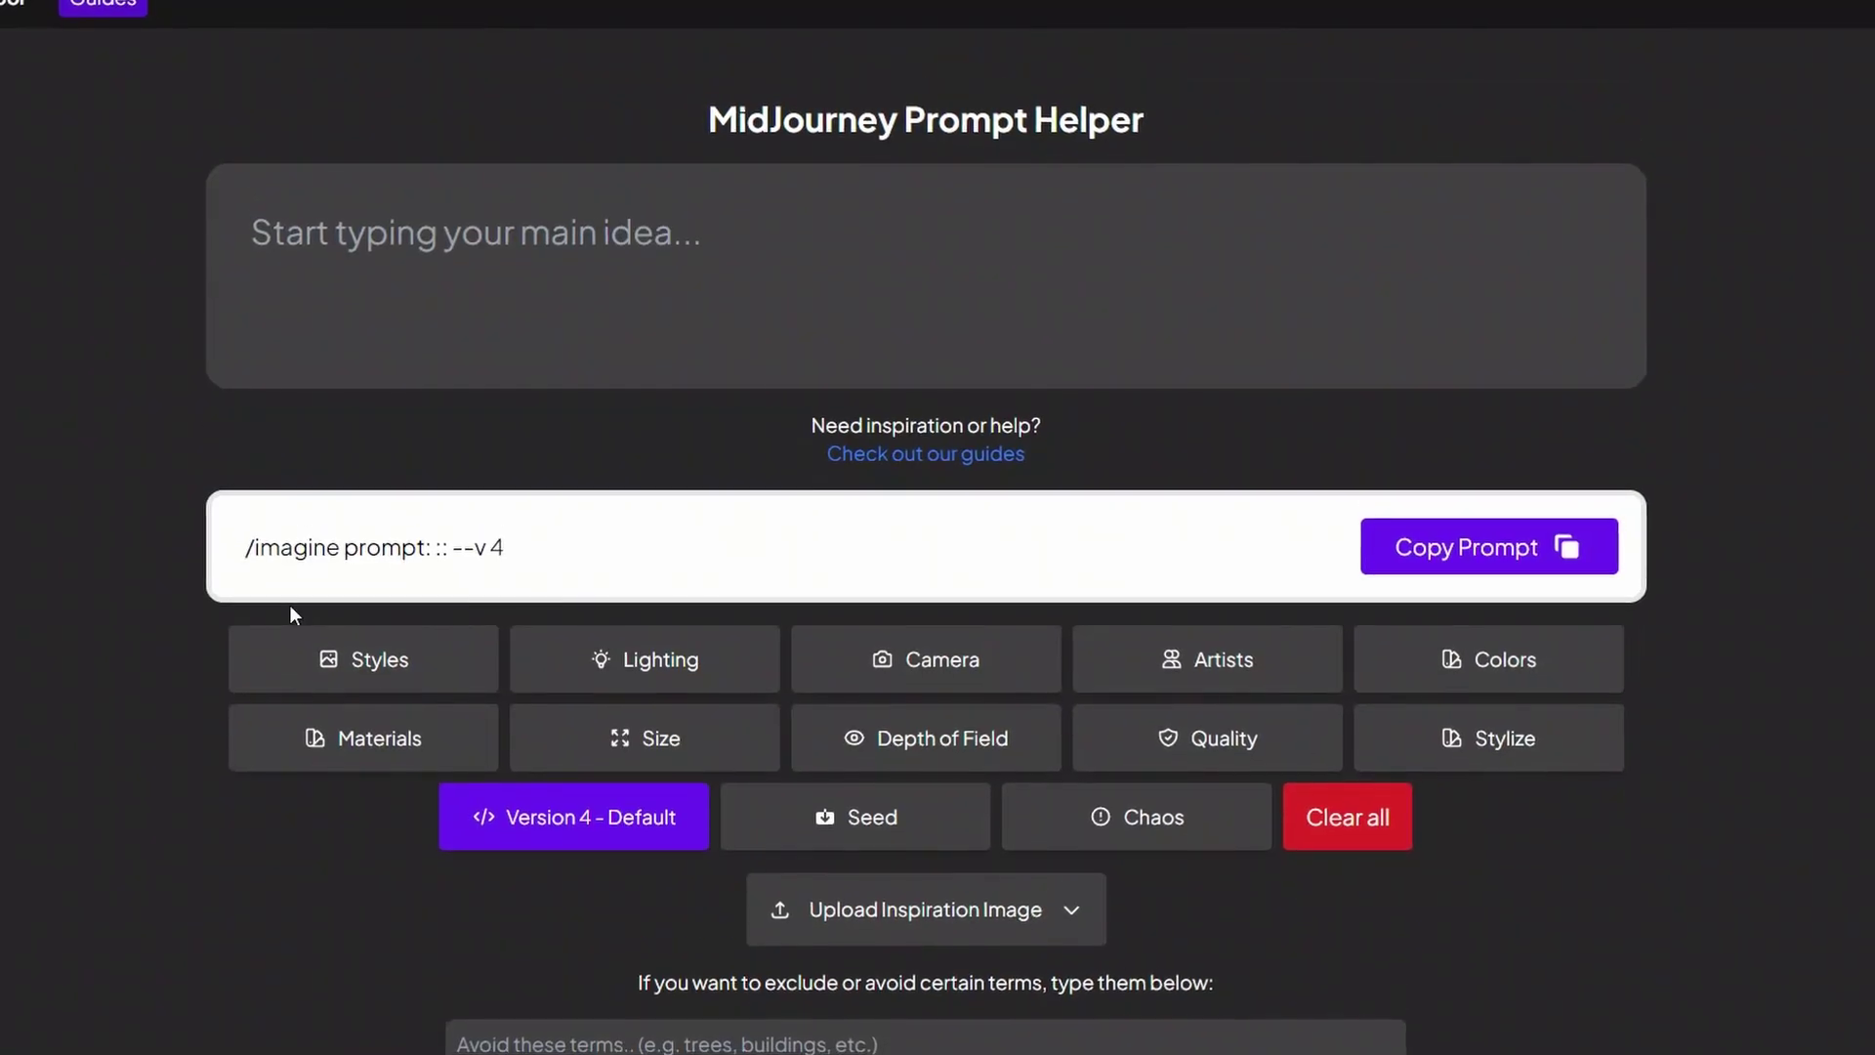
click(369, 658)
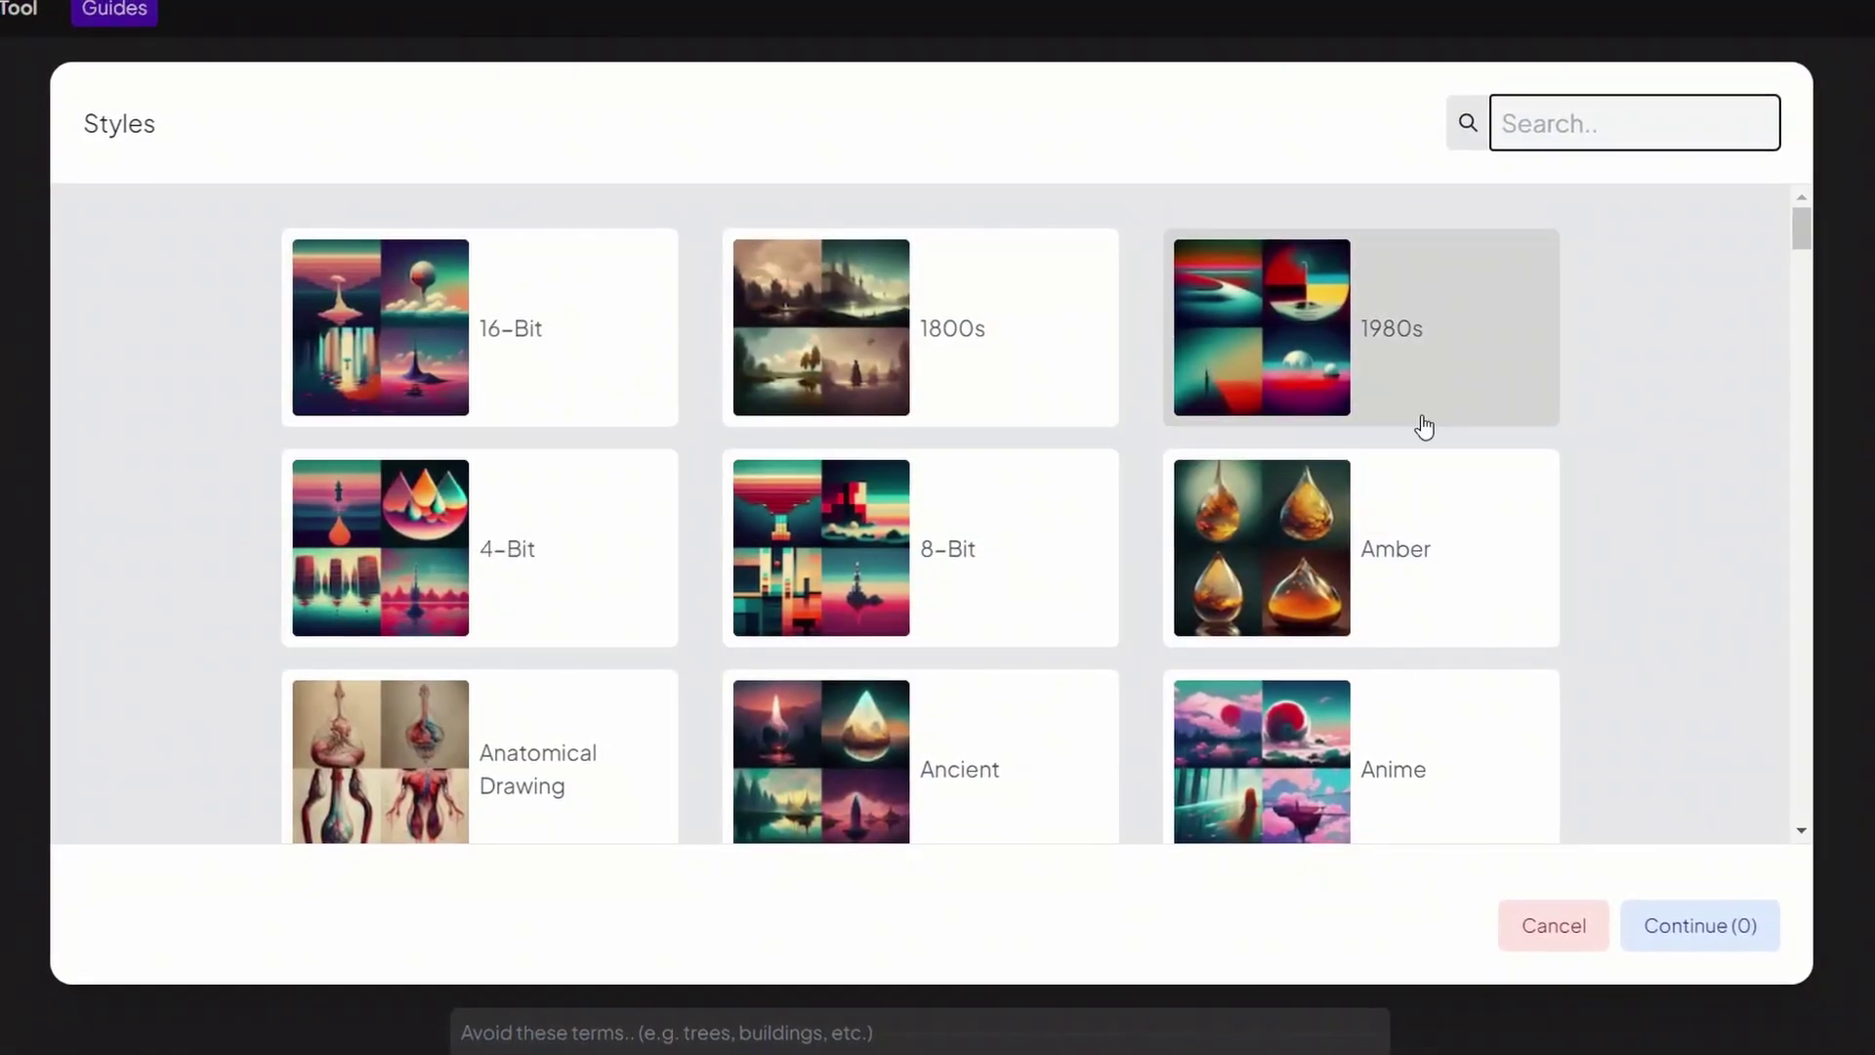
scroll(1068, 533, down, 3)
scroll(1060, 533, down, 10)
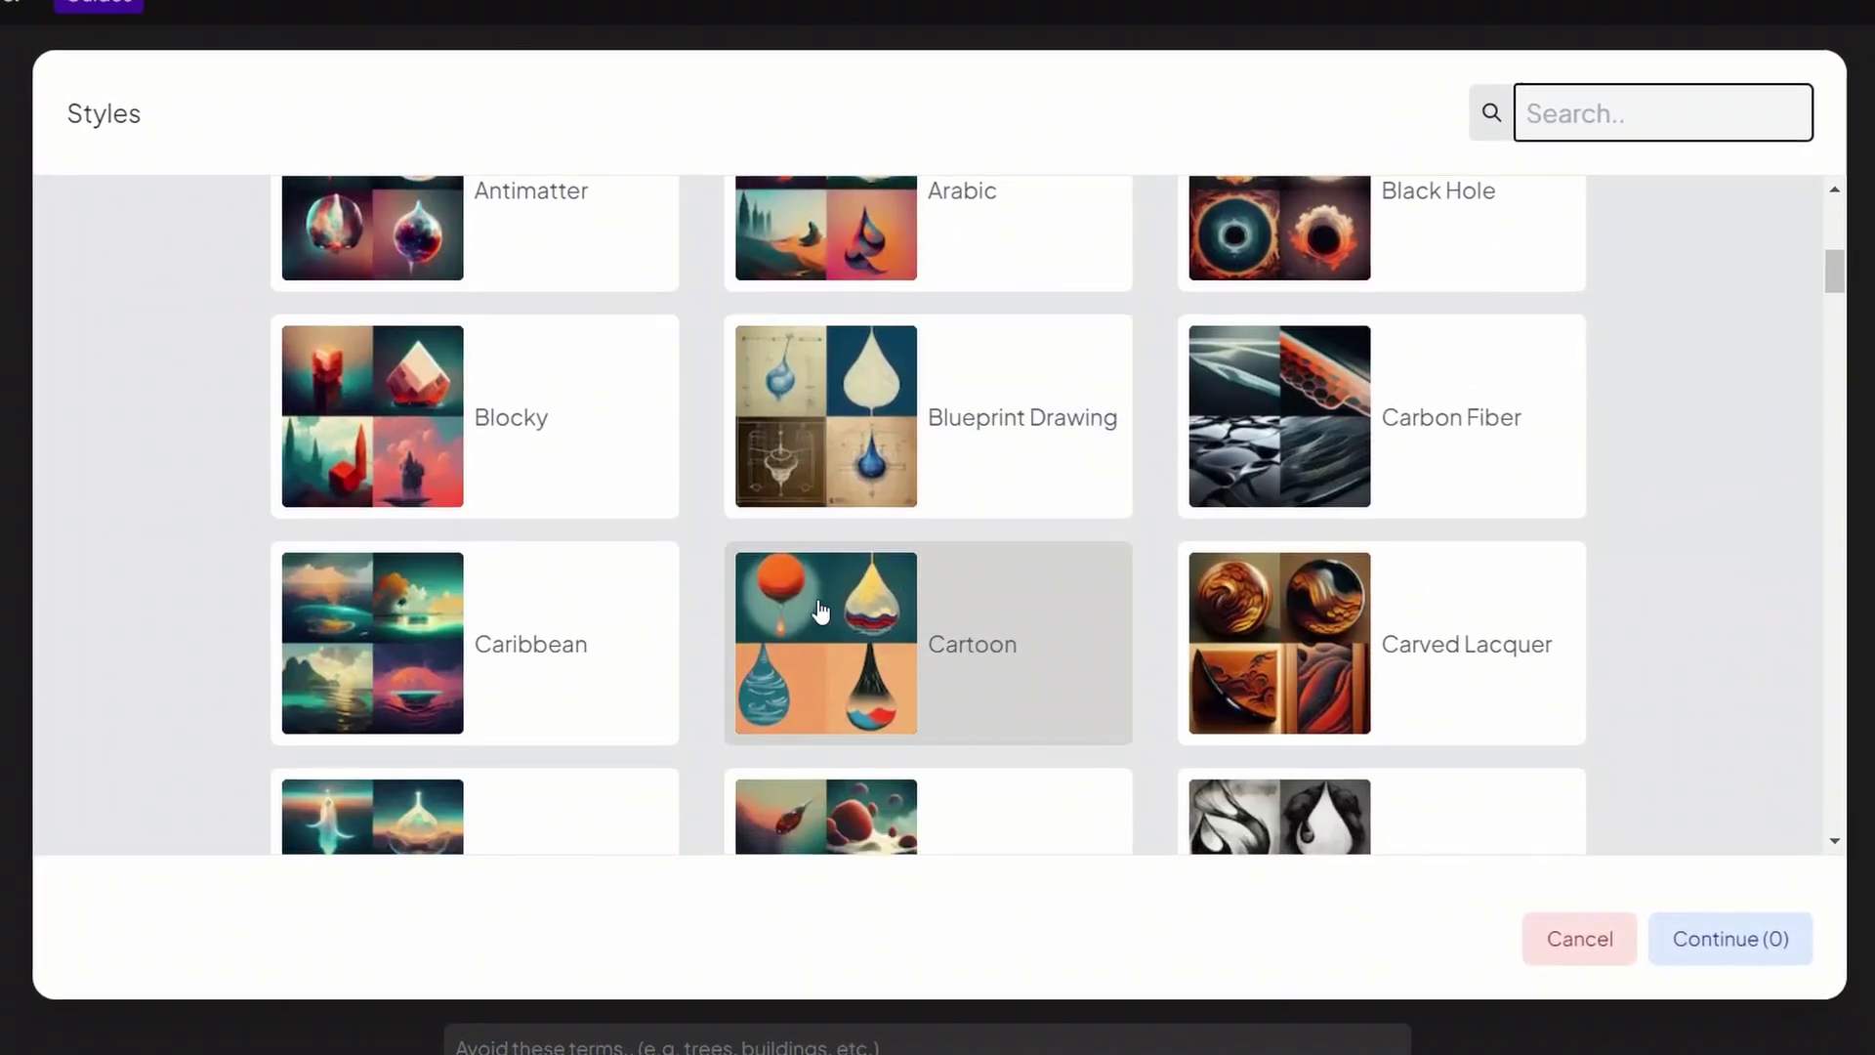
scroll(996, 678, down, 8)
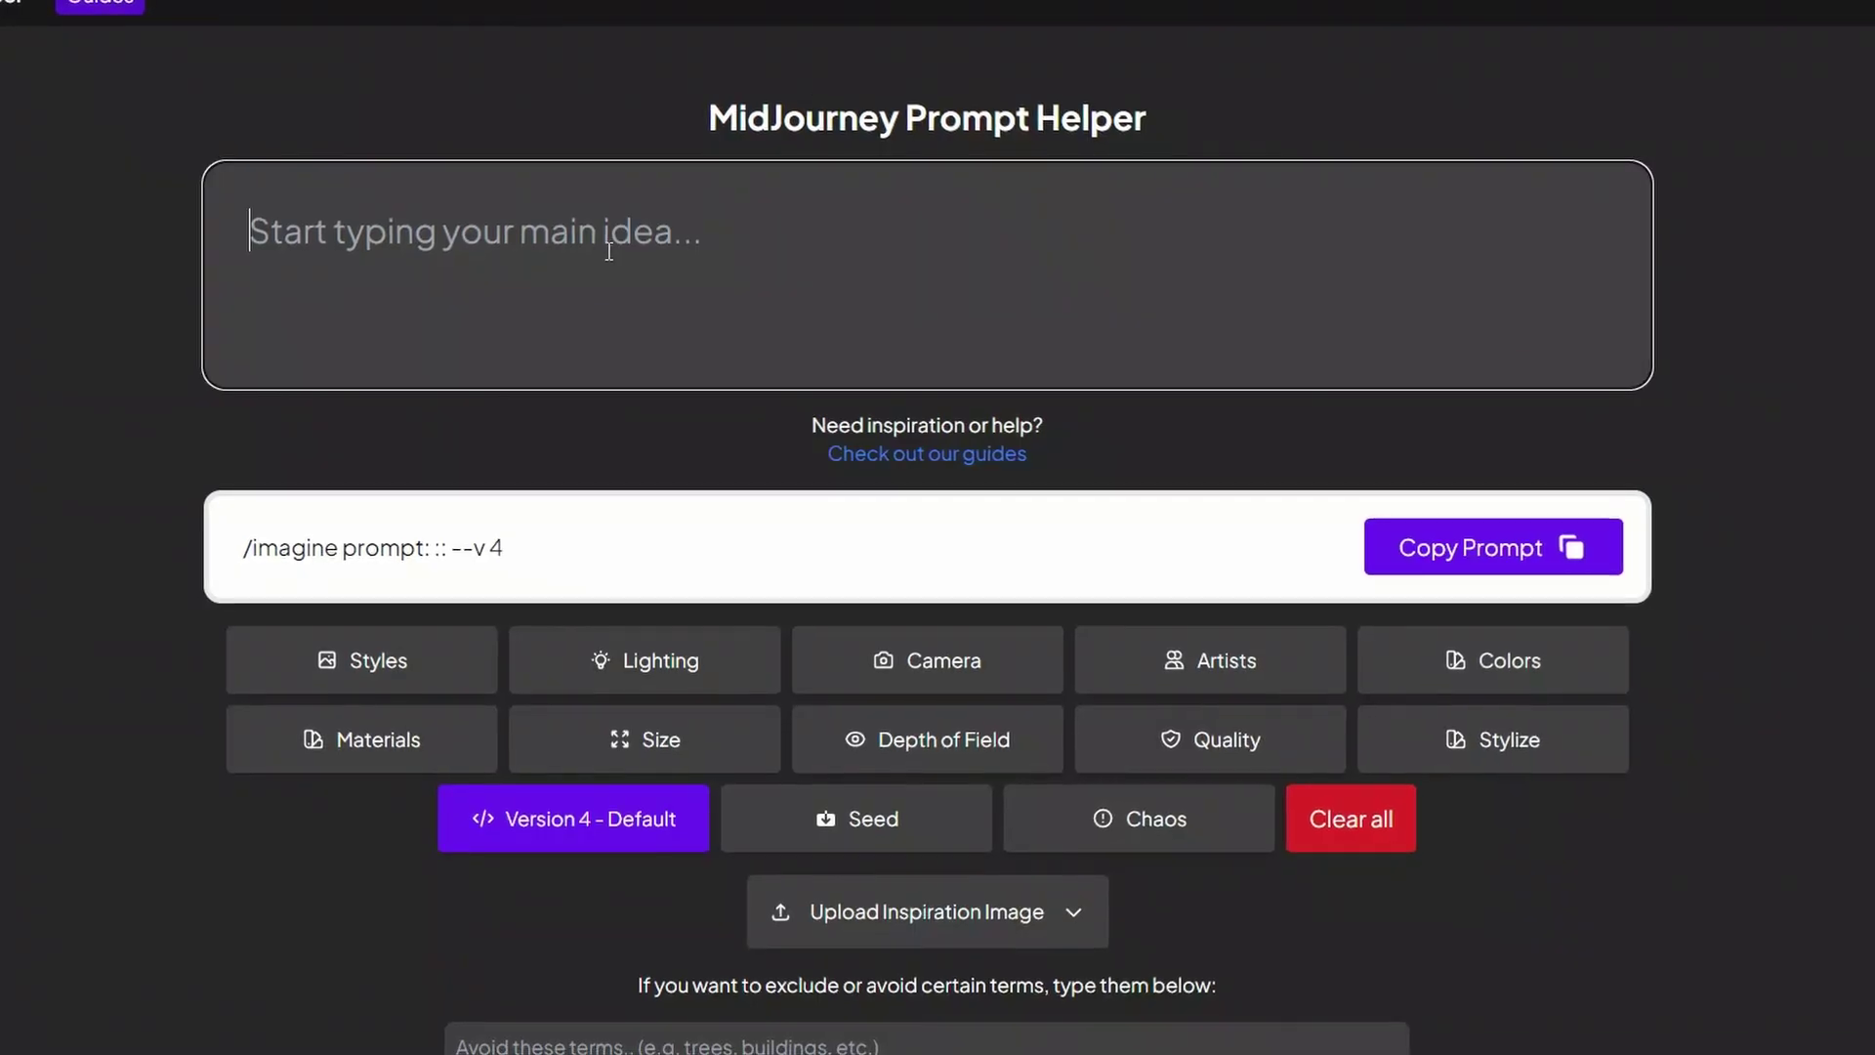
Paste the karaoke sentence as the main idea and add the Anime style at weight 1.
key(ctrl+v)
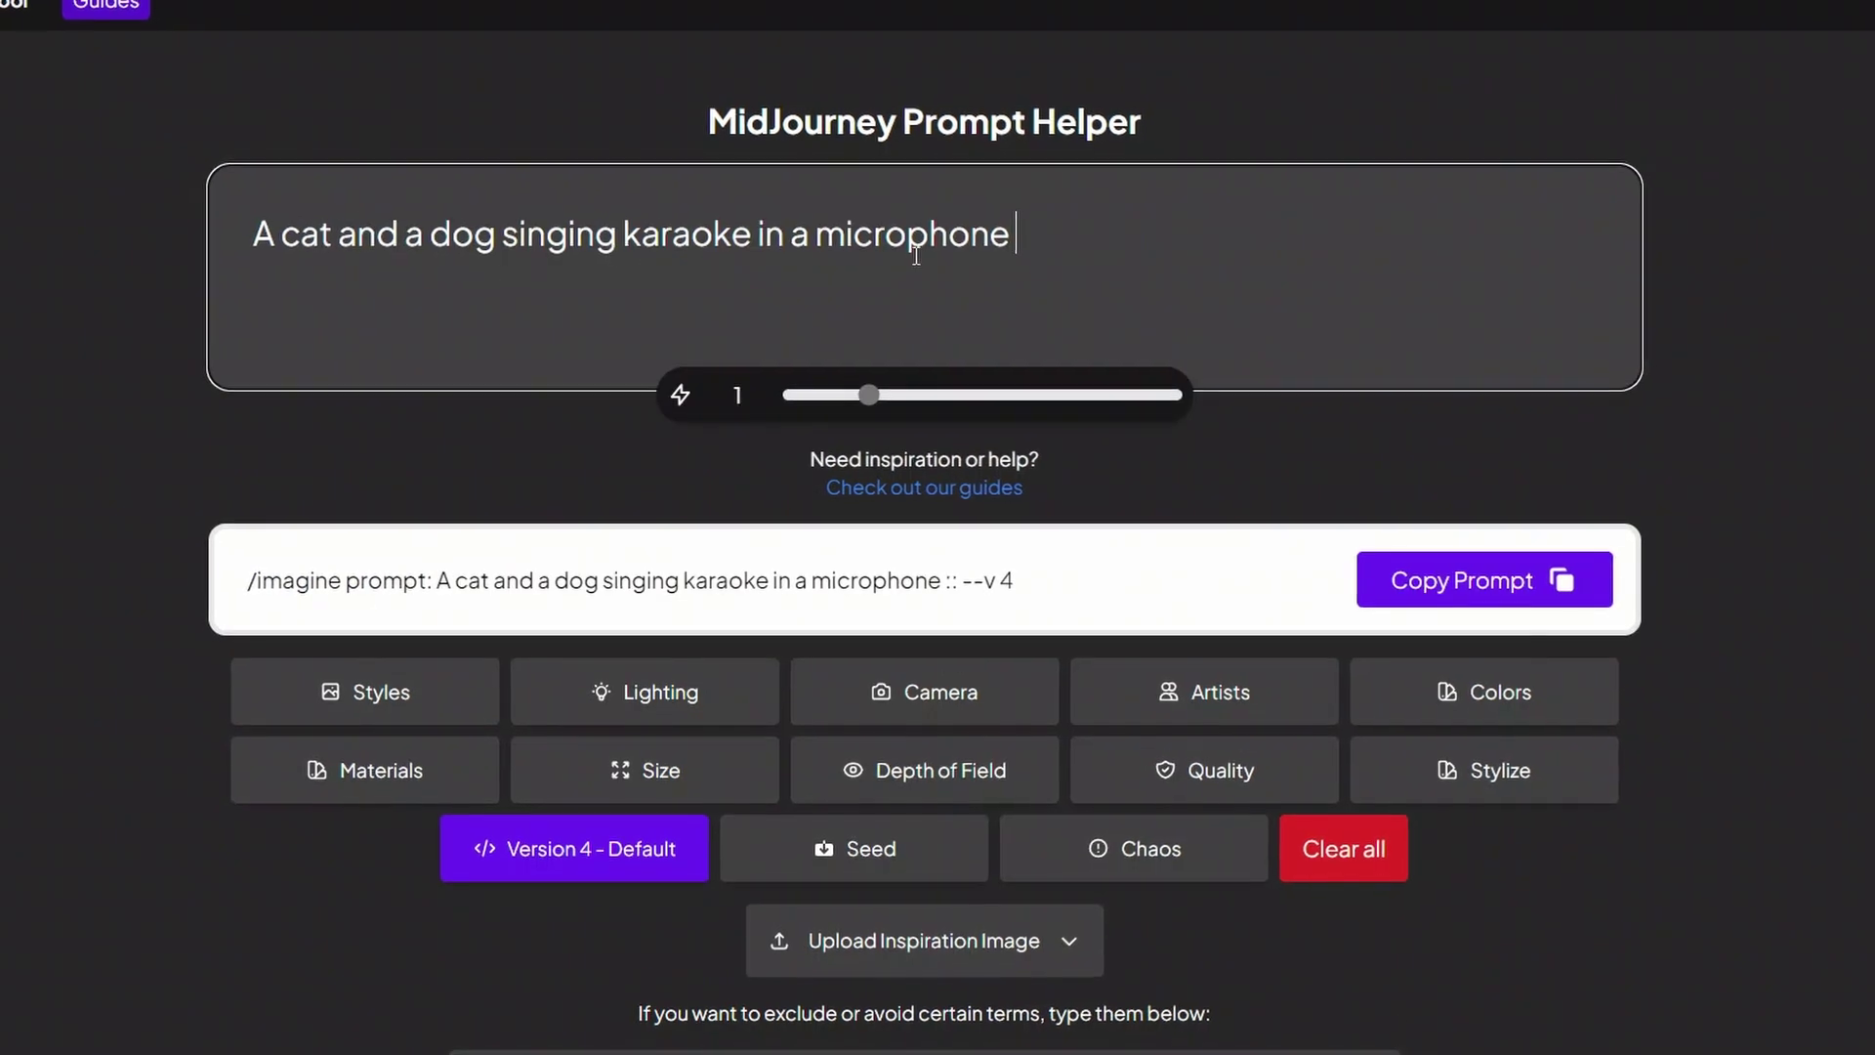
click(382, 691)
scroll(1156, 590, down, 5)
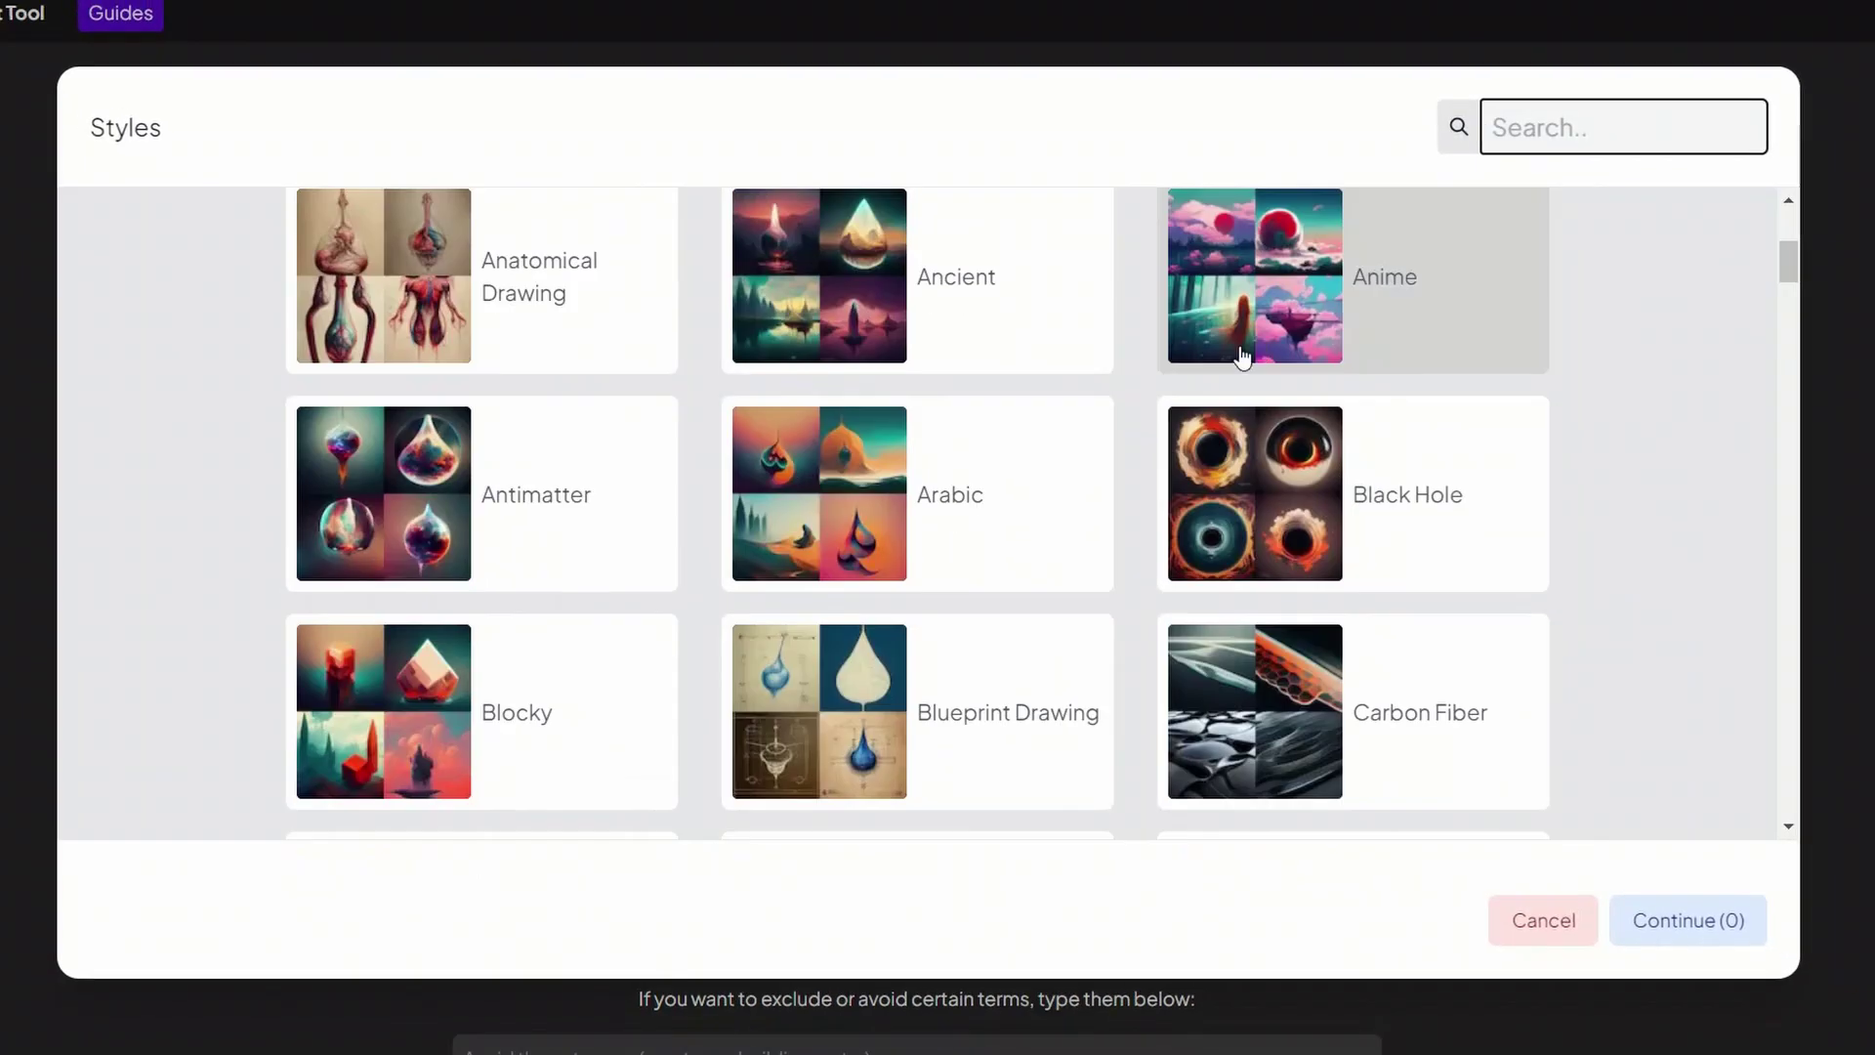
click(1253, 293)
click(1687, 918)
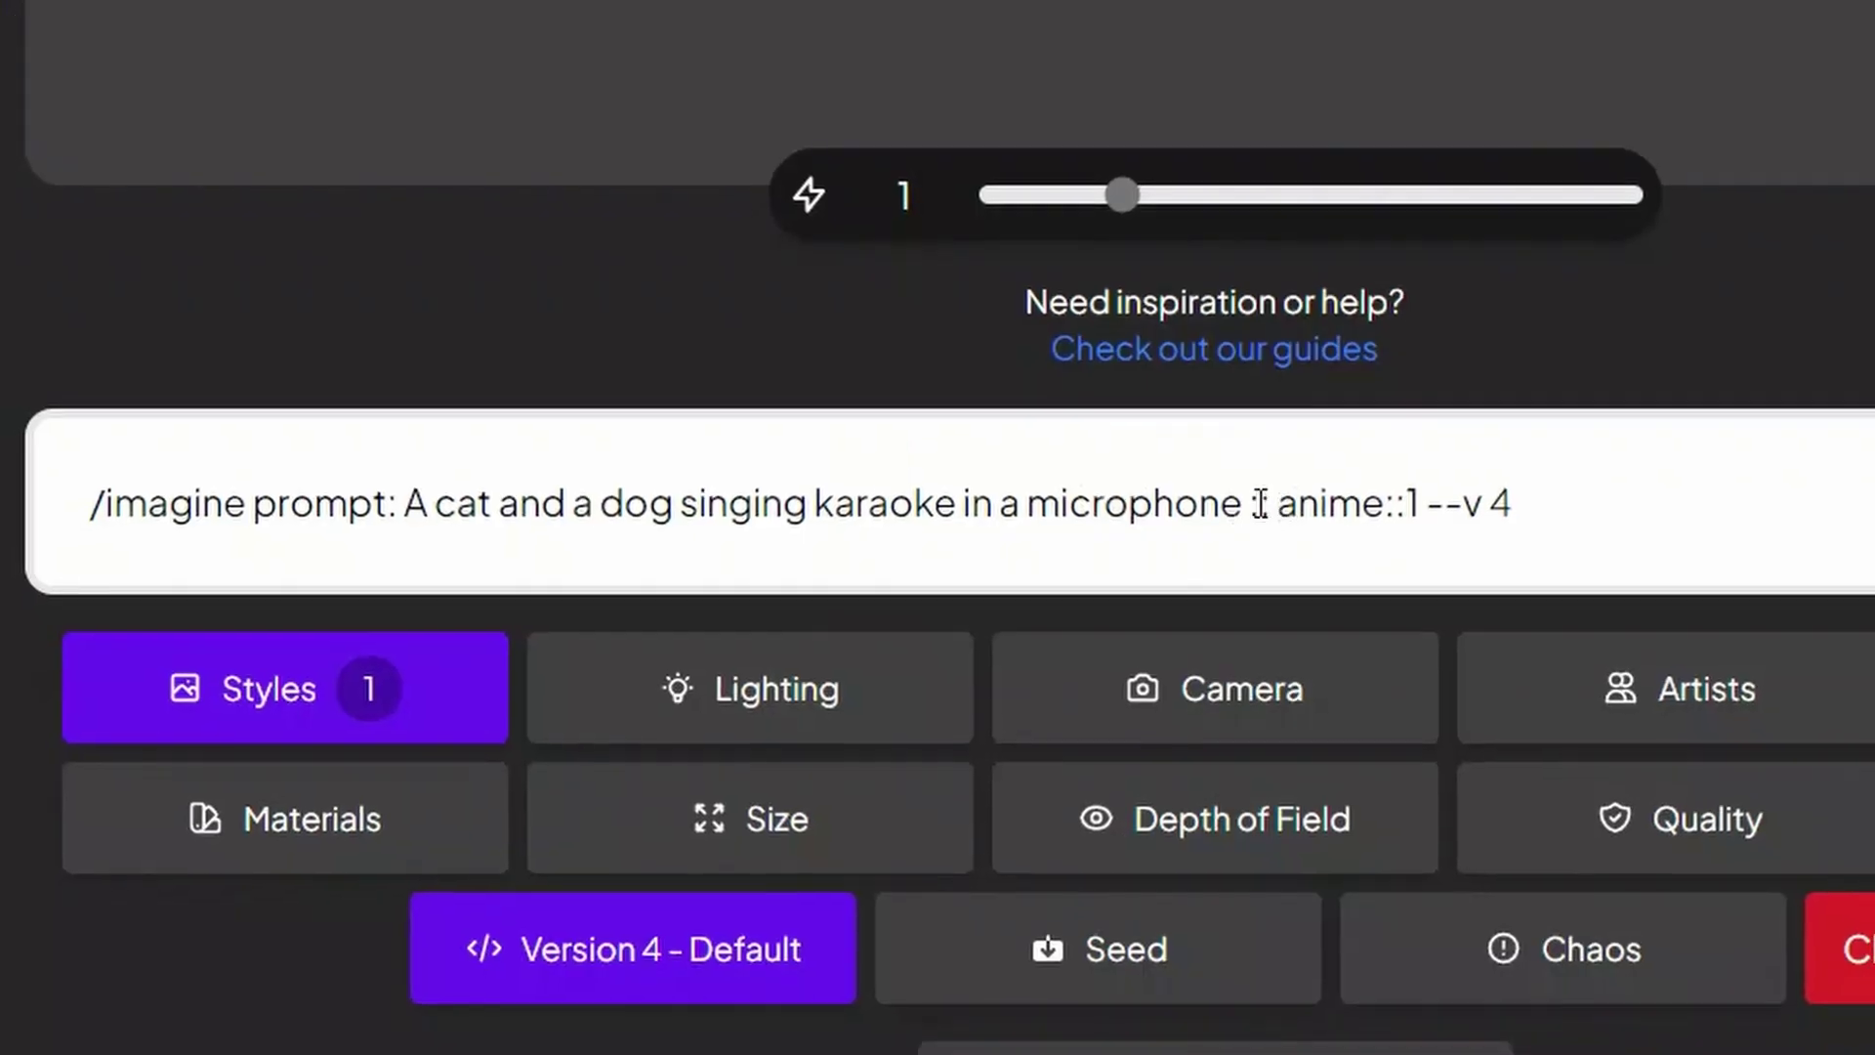
drag(1260, 498, 1413, 495)
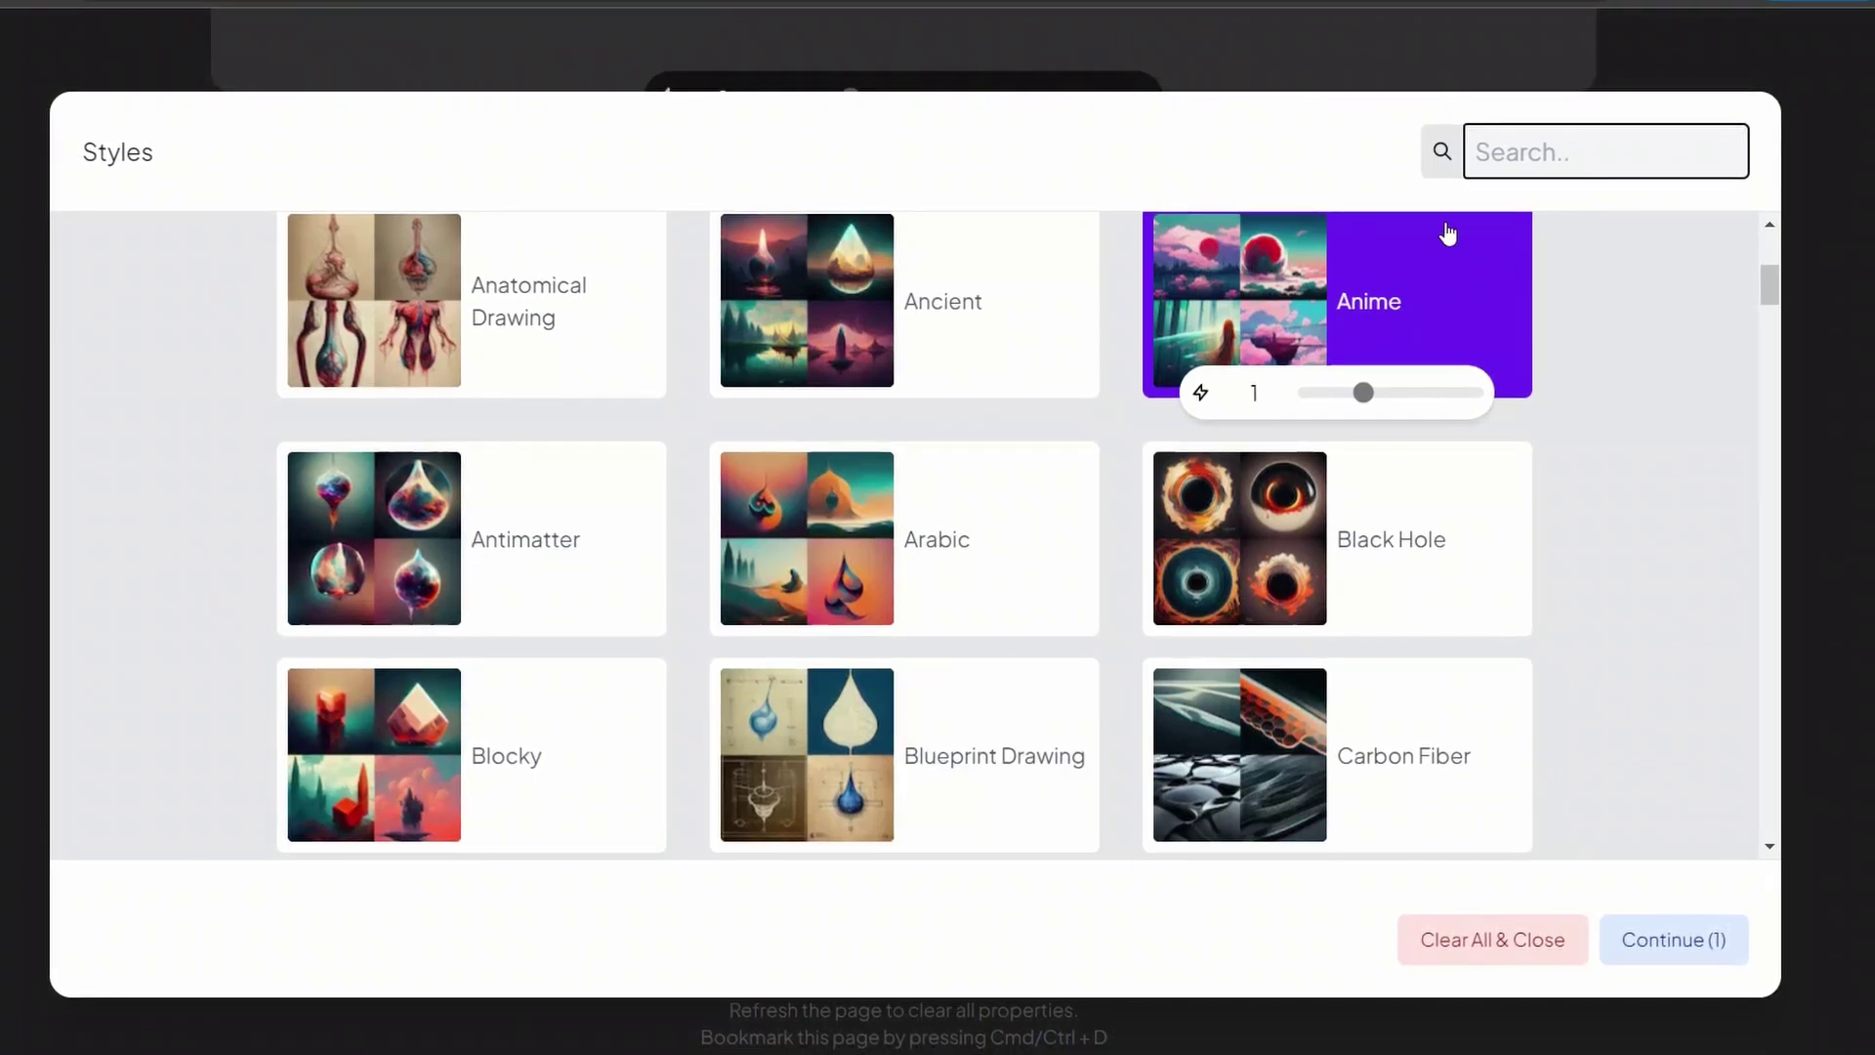
Swap the Anime style for Cyberpunk and Comicbook, each at weight 1.
click(1498, 301)
scroll(1152, 684, down, 1)
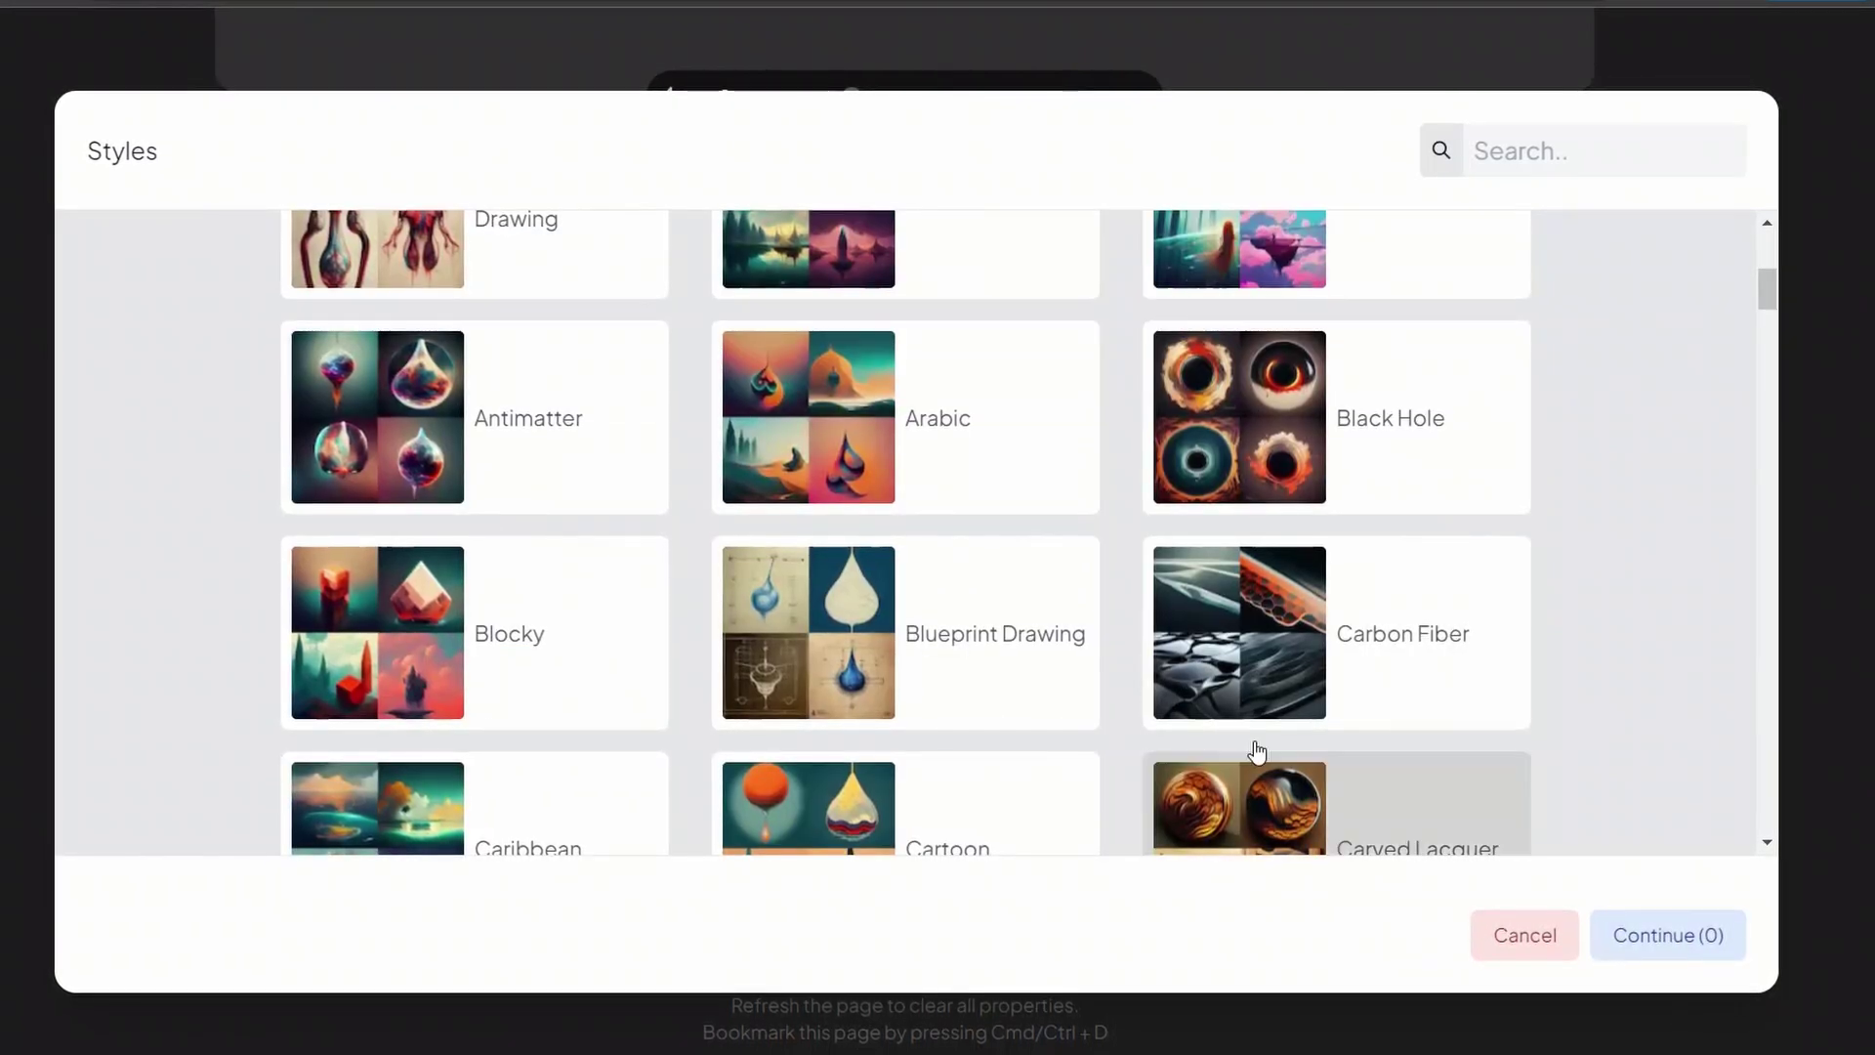
scroll(1117, 674, down, 5)
scroll(1122, 682, down, 2)
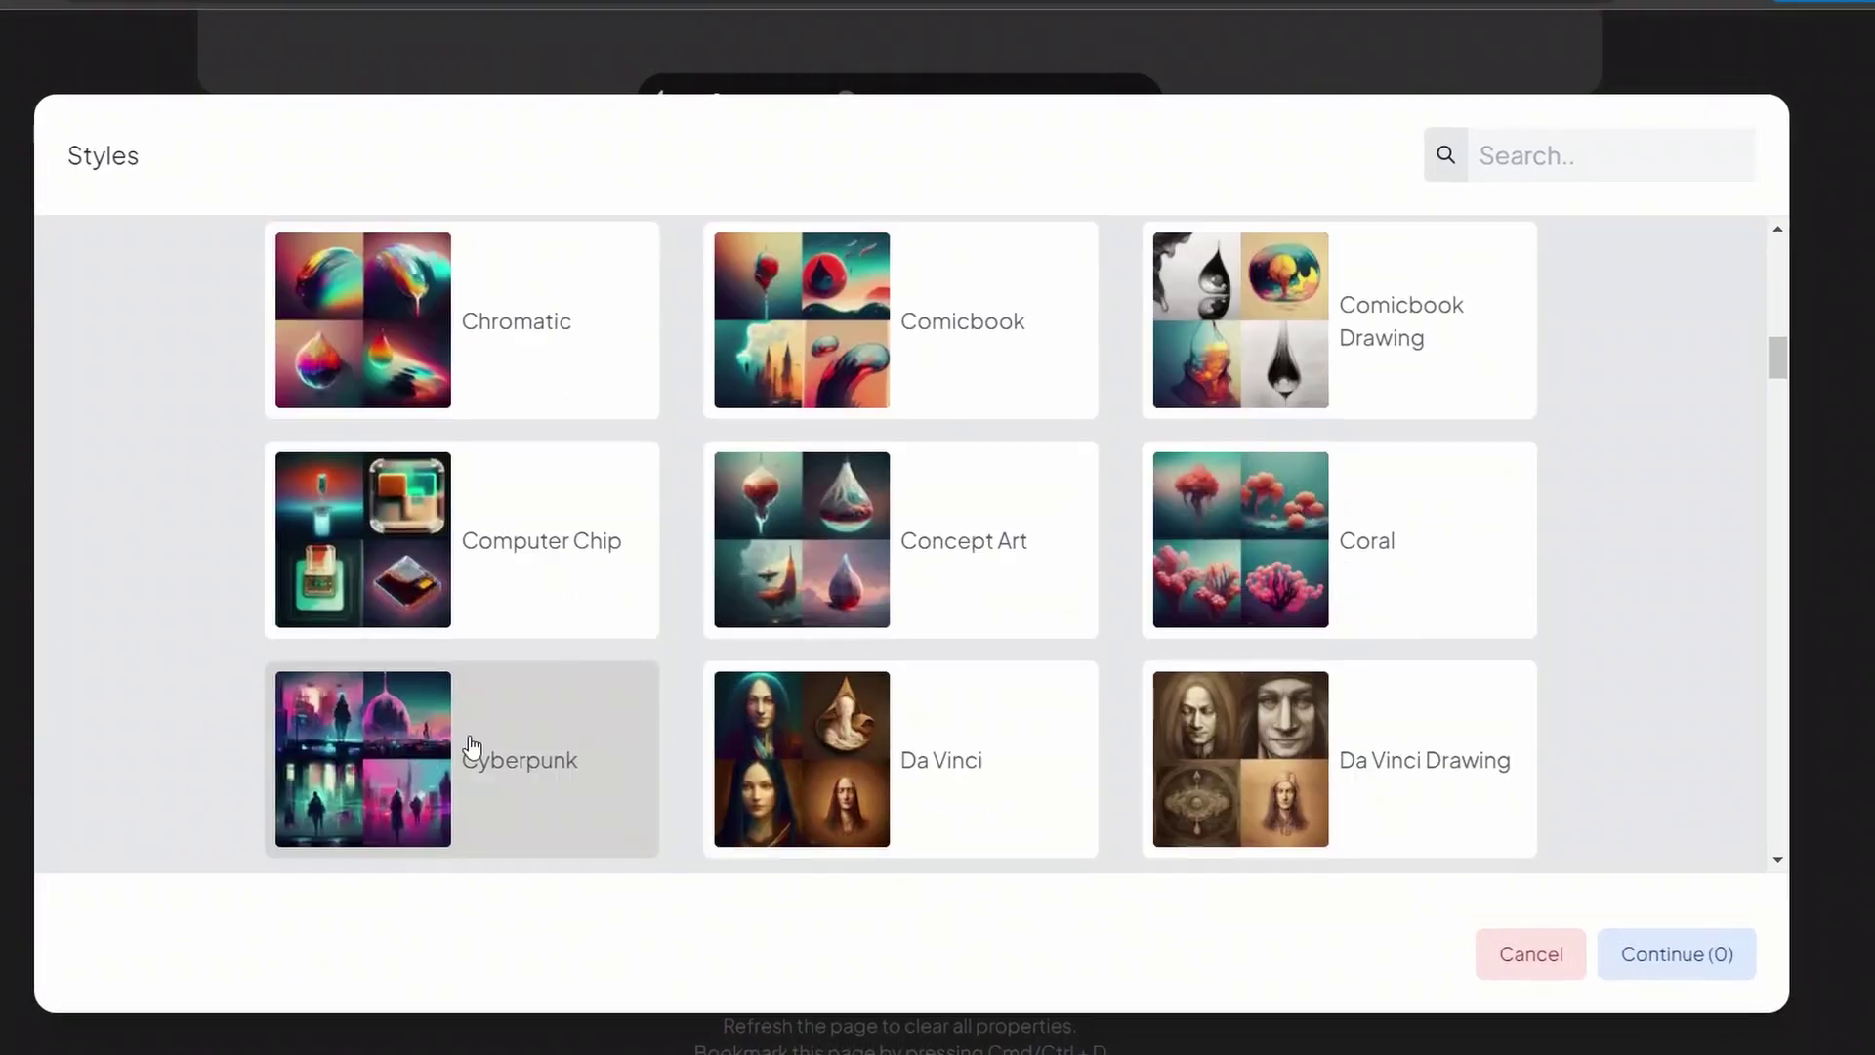
click(473, 746)
scroll(1079, 718, down, 3)
scroll(1078, 723, down, 3)
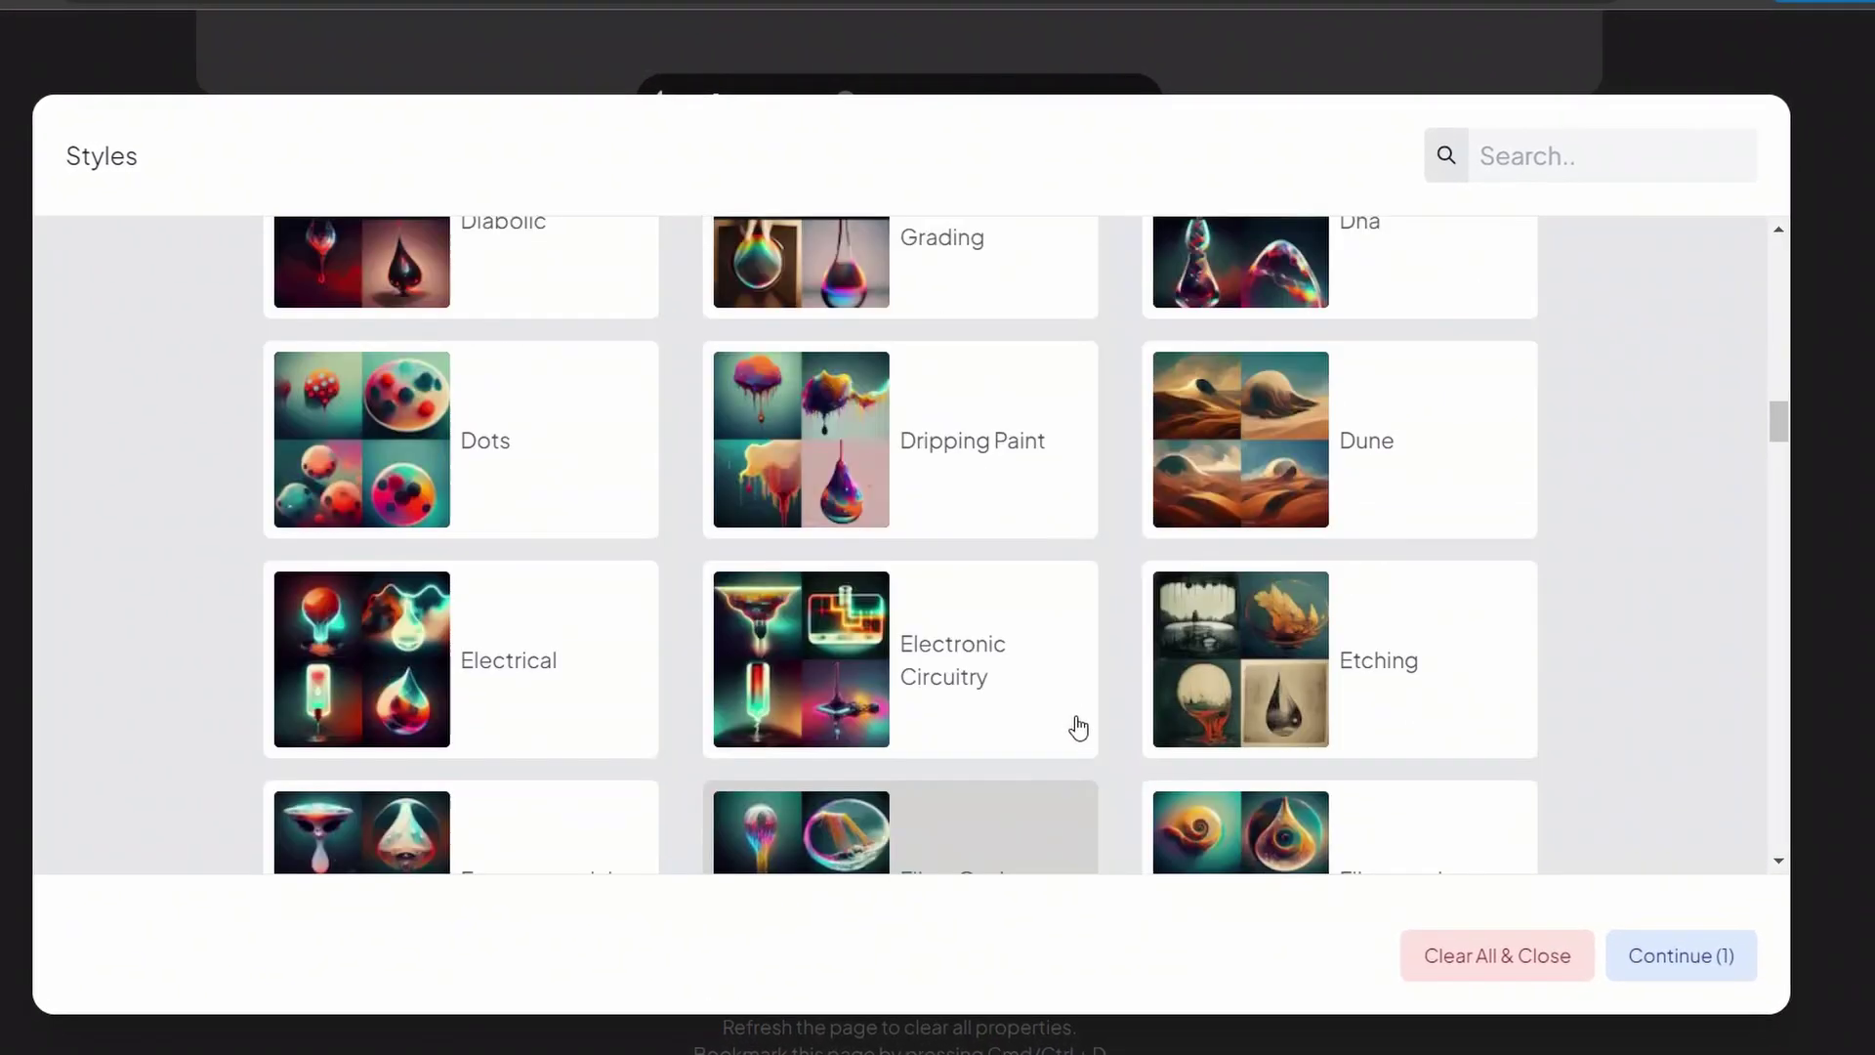
scroll(1078, 725, up, 5)
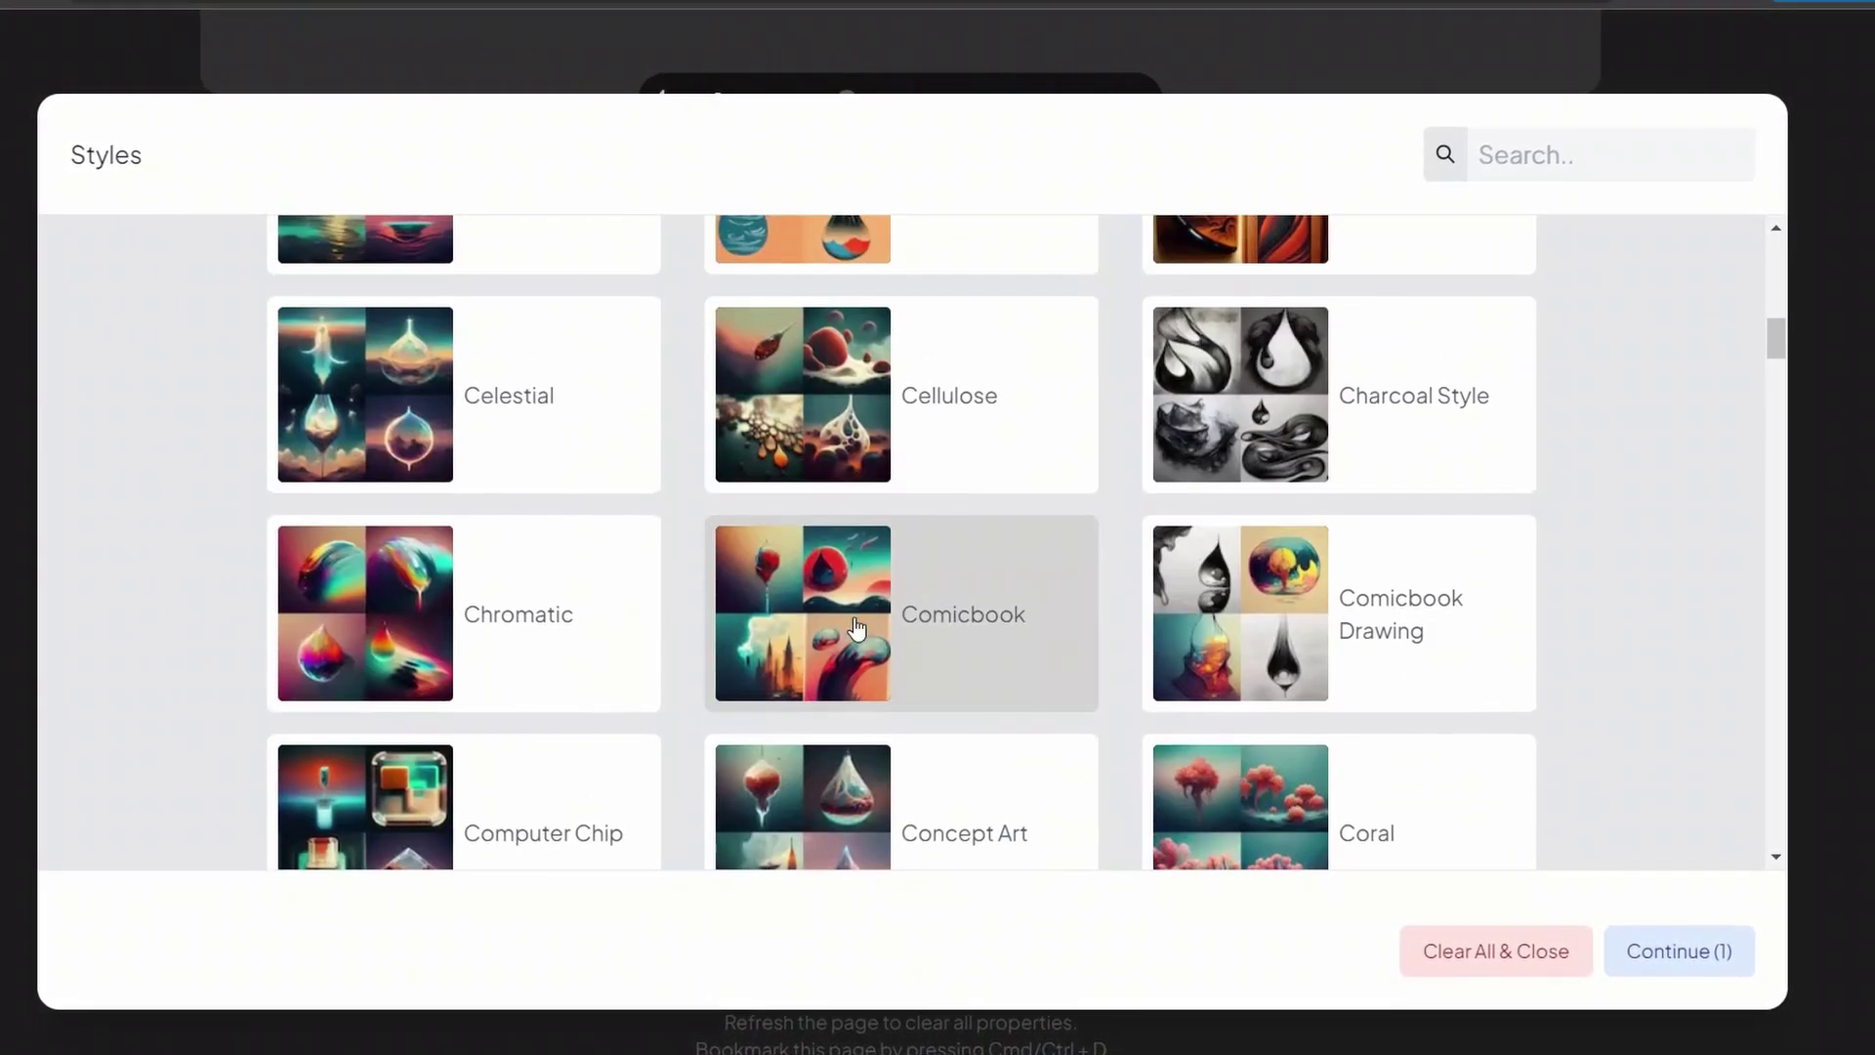
click(1065, 684)
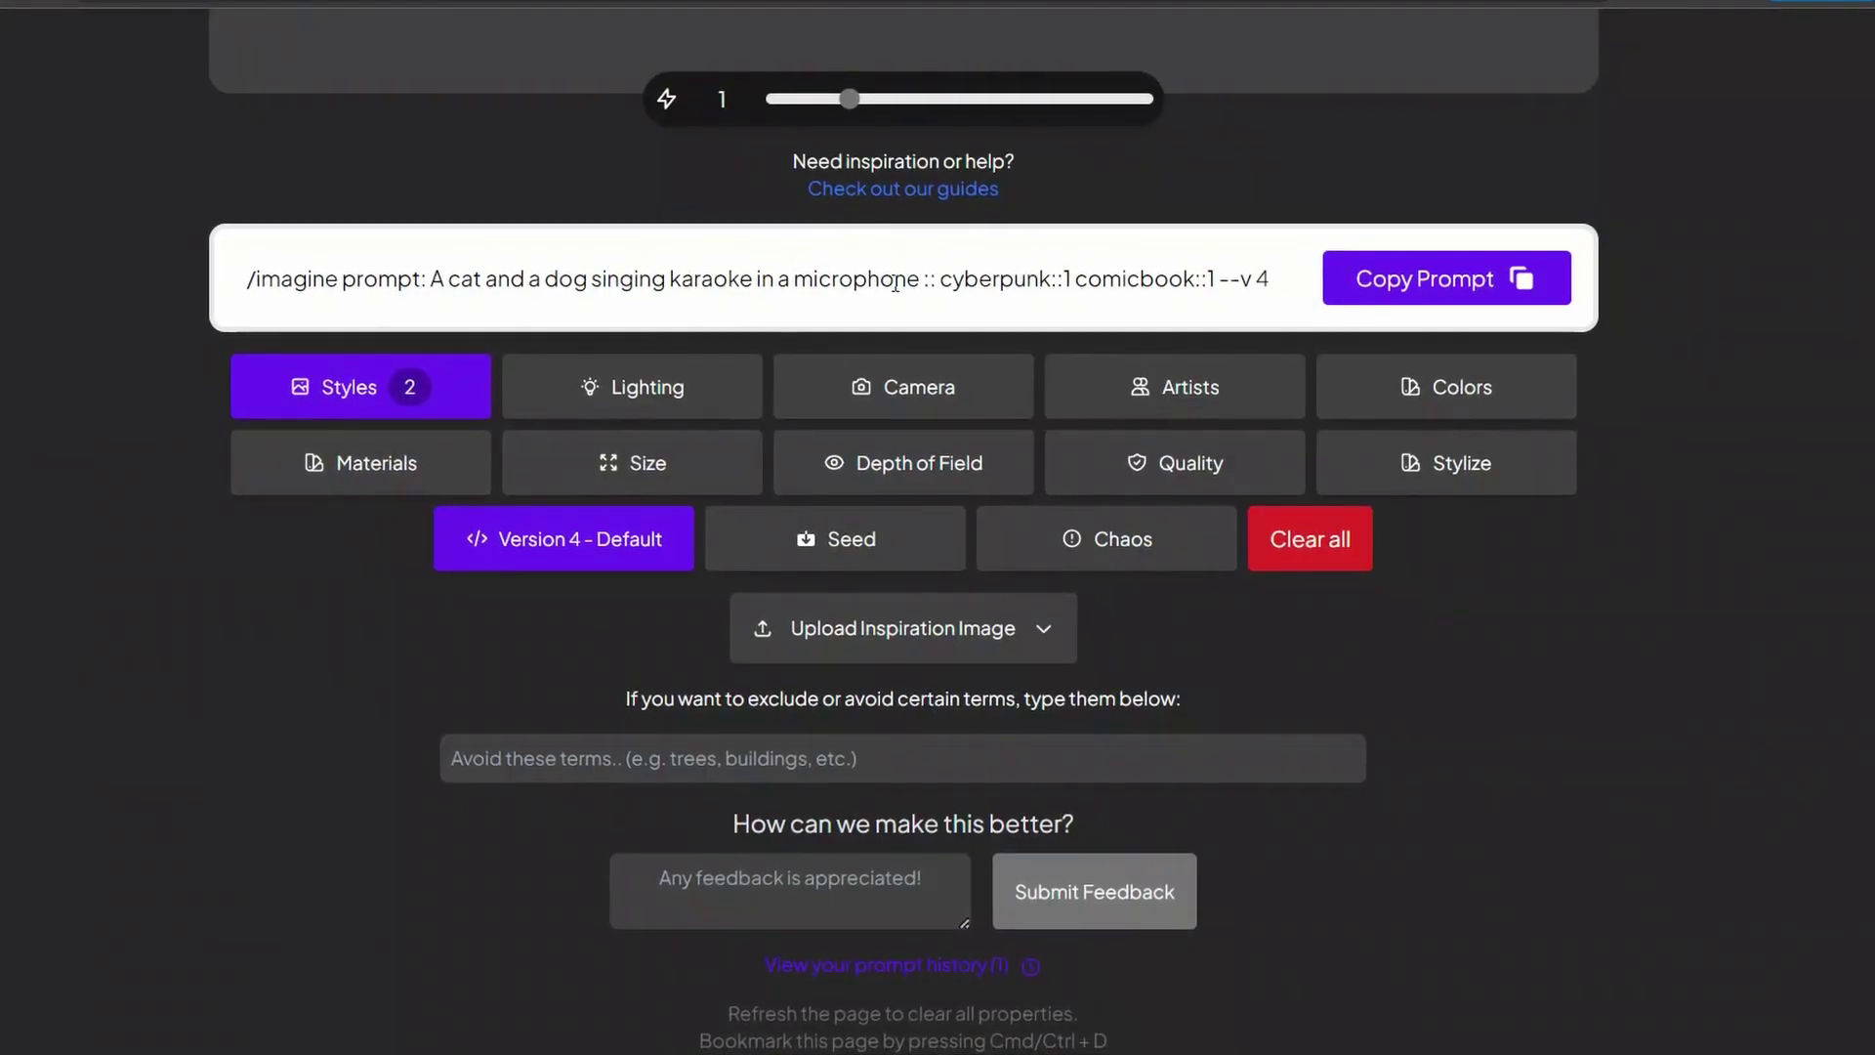
drag(1075, 278, 1174, 284)
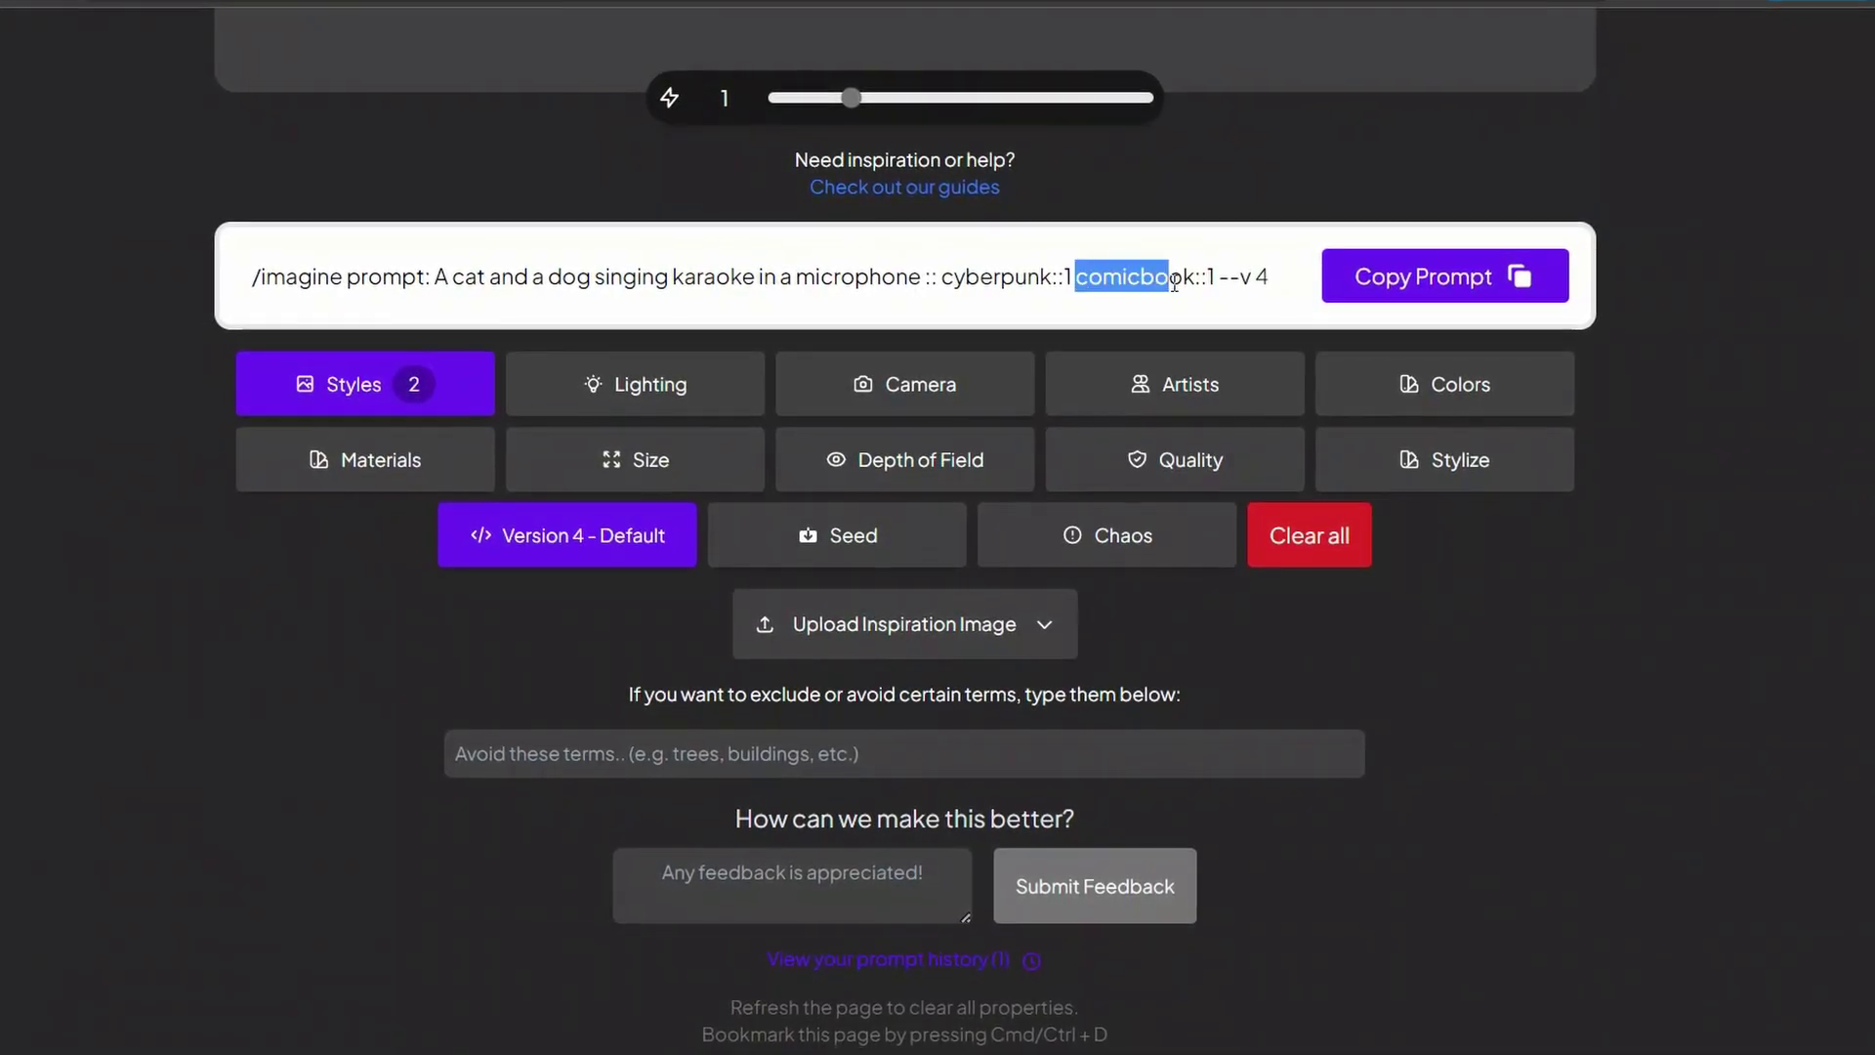
click(1221, 285)
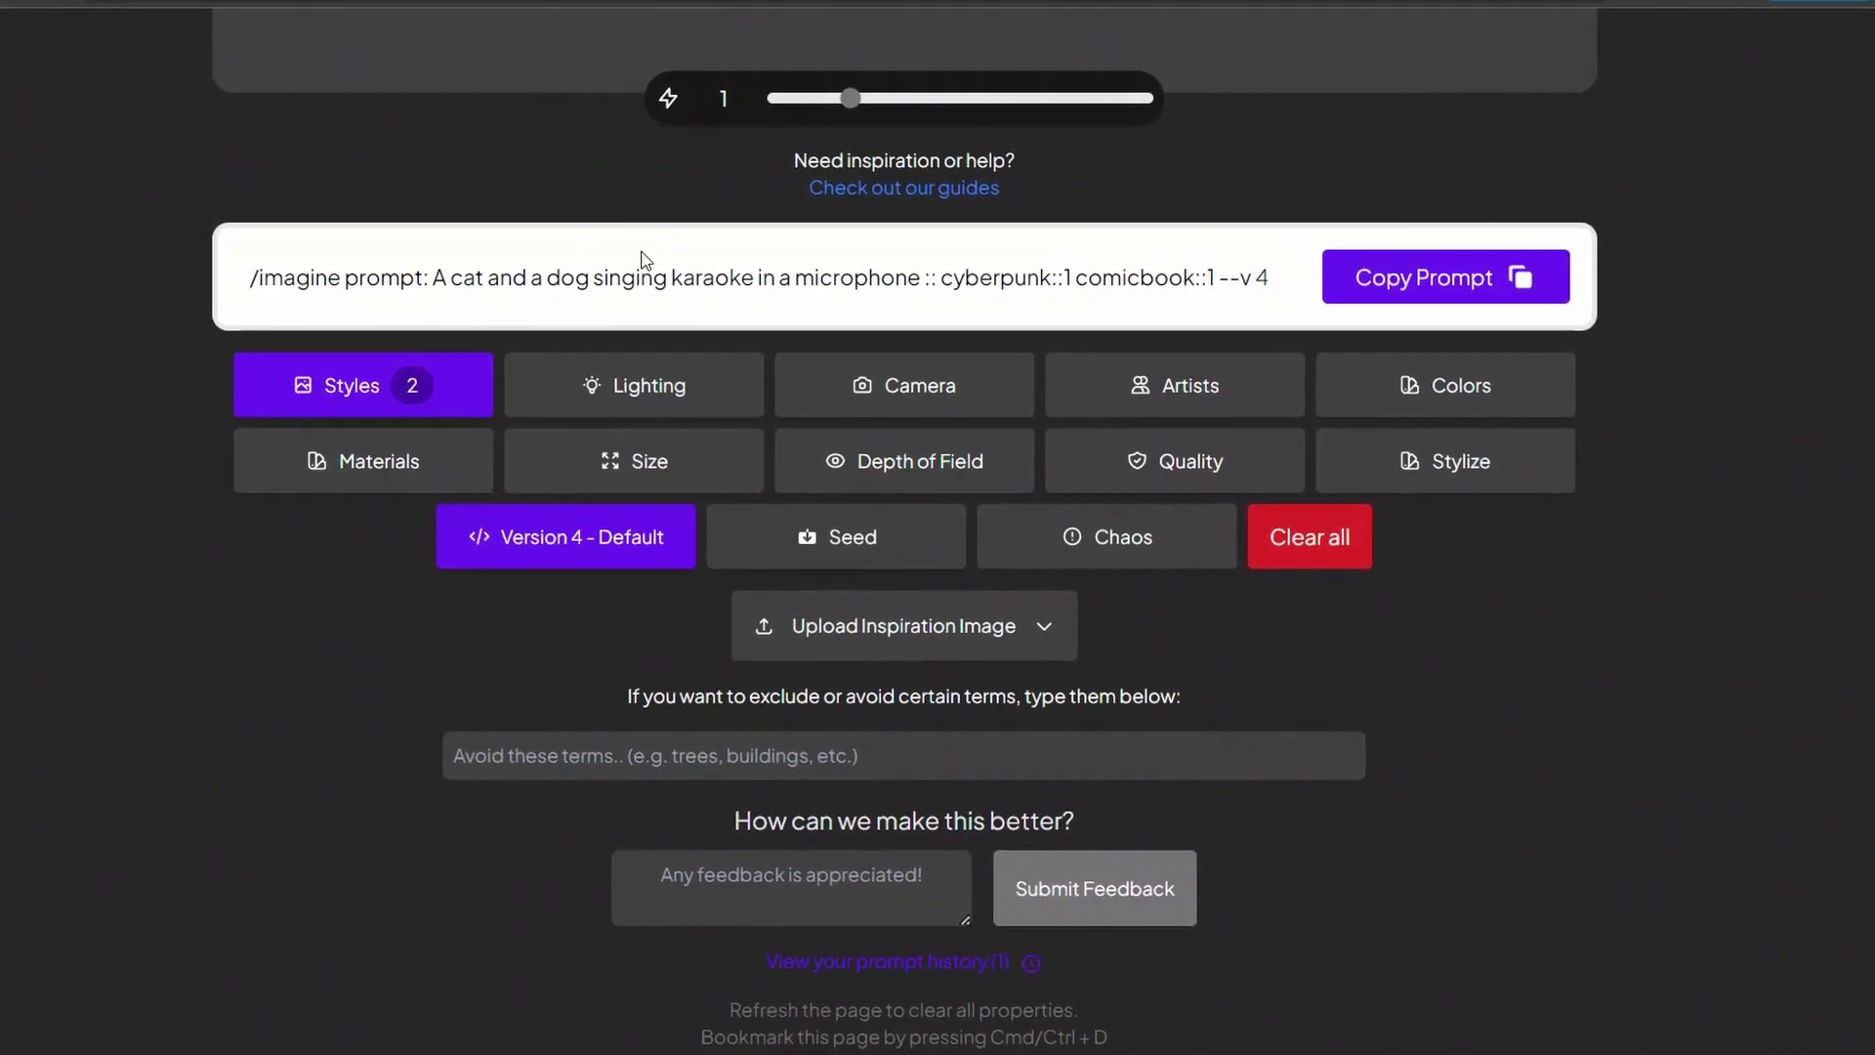
Copy the cyberpunk comicbook prompt and send it through /imagine in Discord.
click(1441, 283)
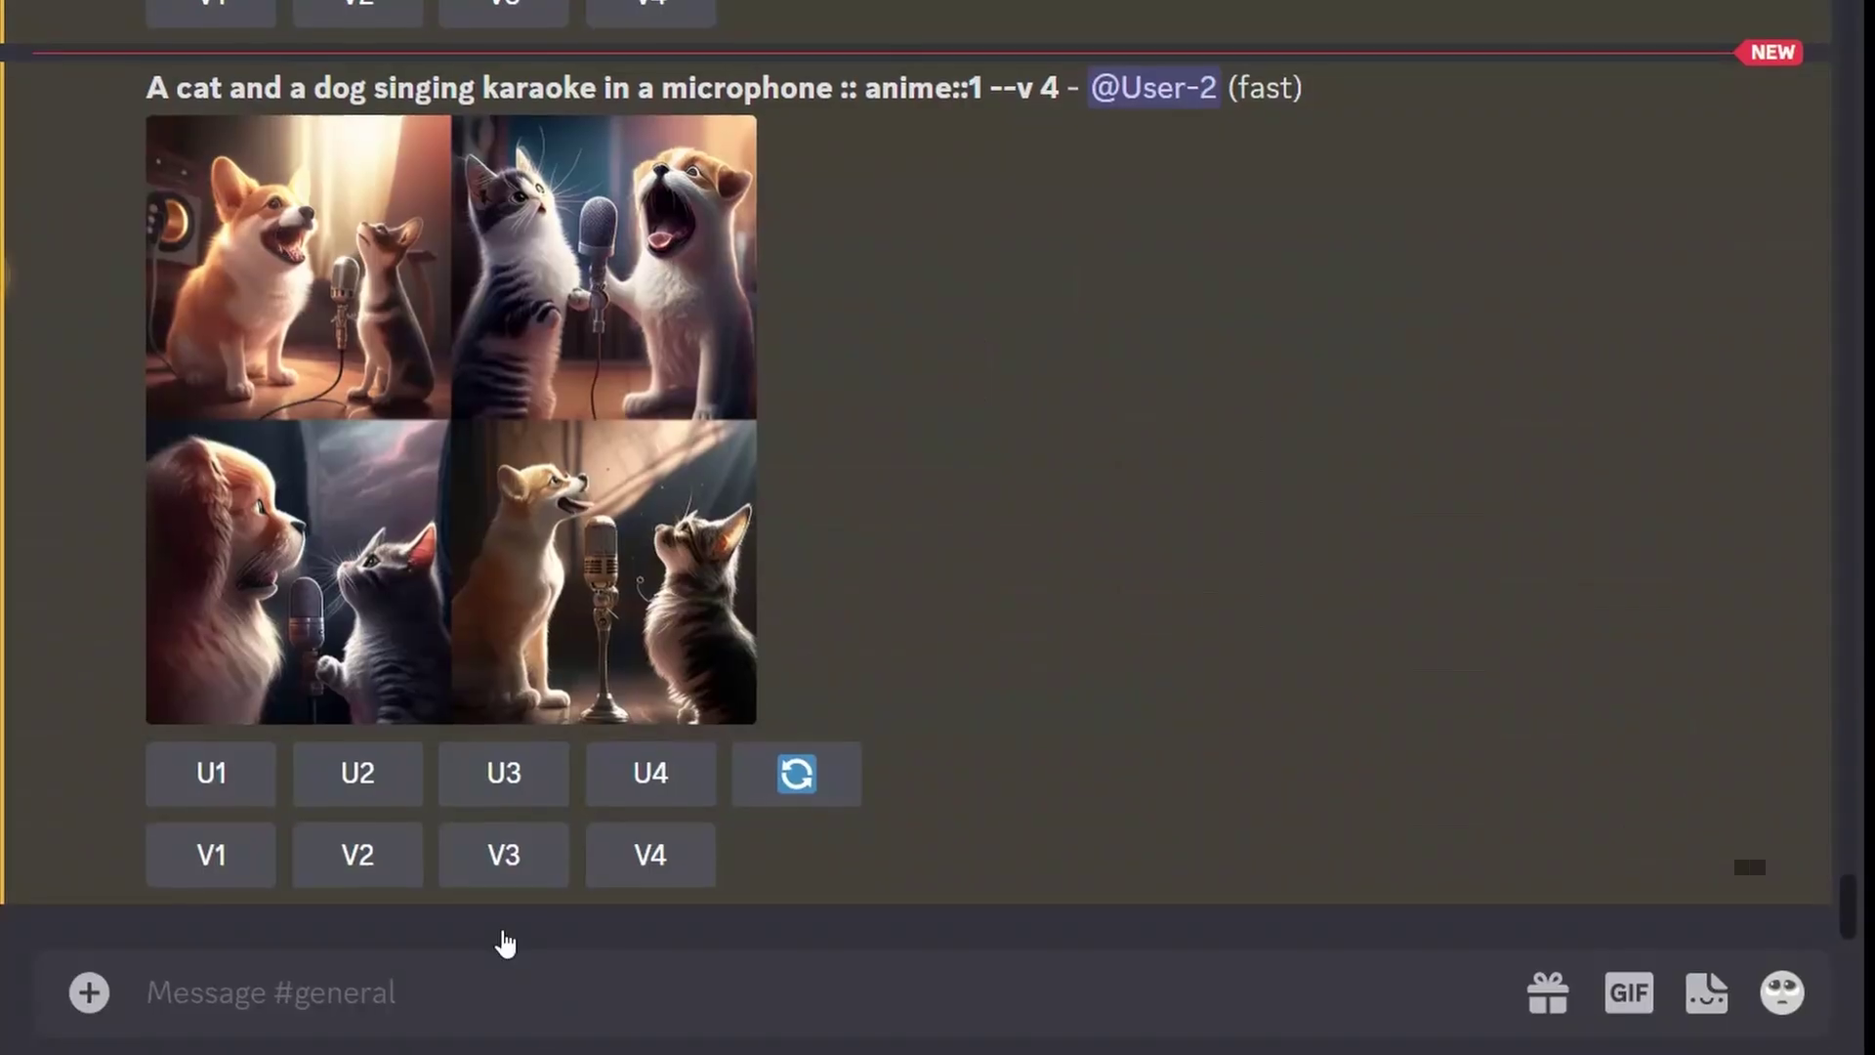
click(518, 995)
text(/im)
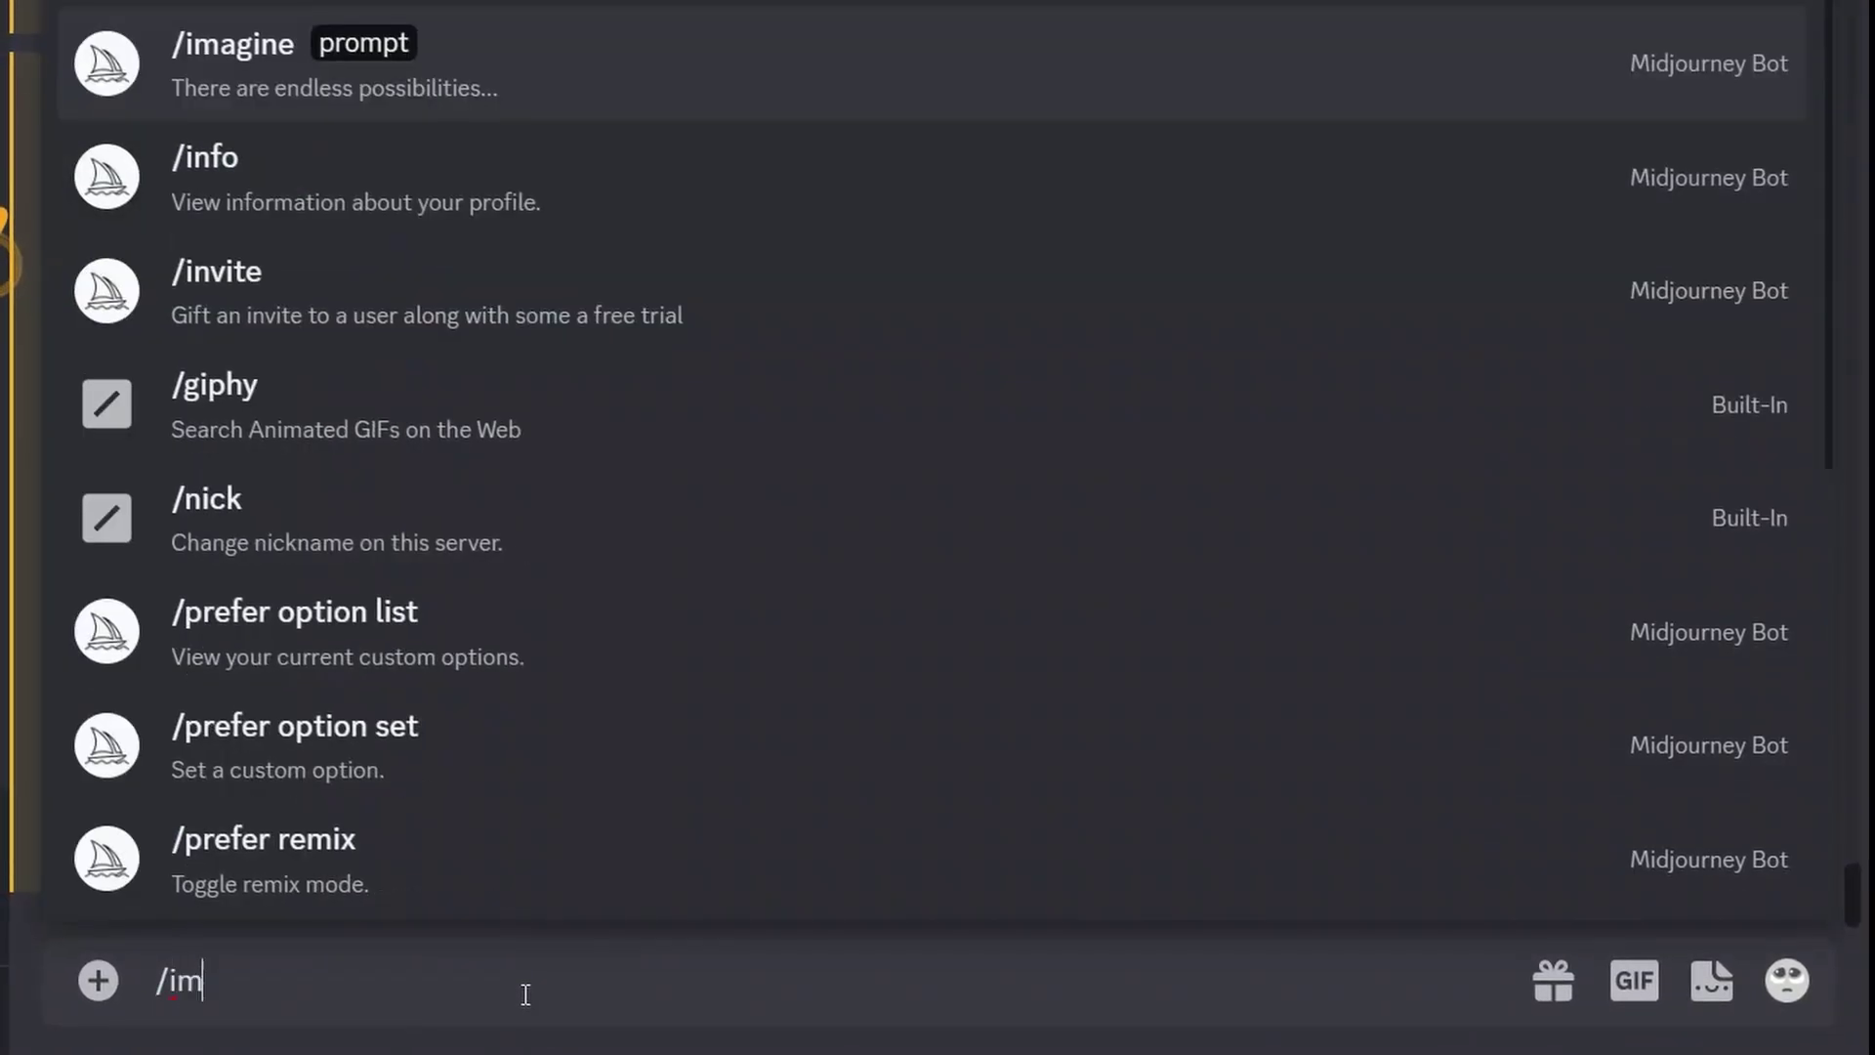
key(Return)
key(ctrl+v)
key(Return)
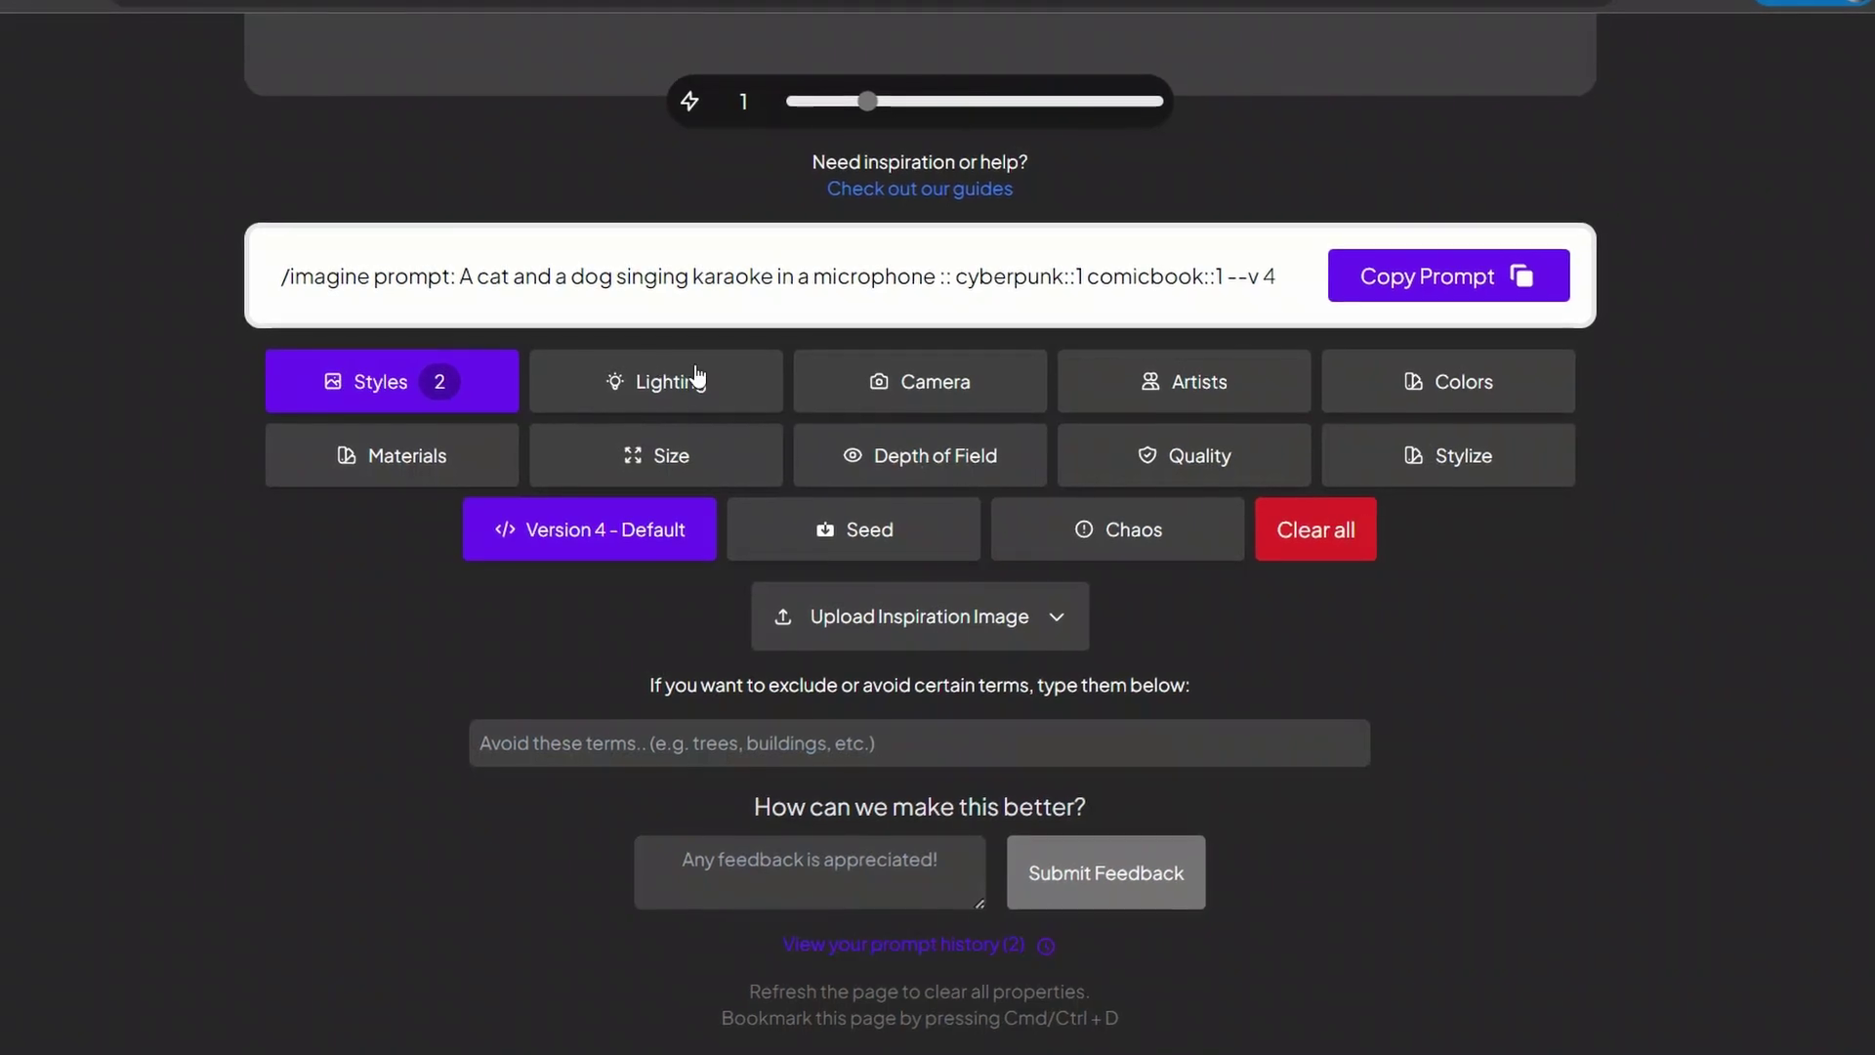
Browse the Lighting presets from Blinding Light to Ultraviolet without choosing one.
click(727, 402)
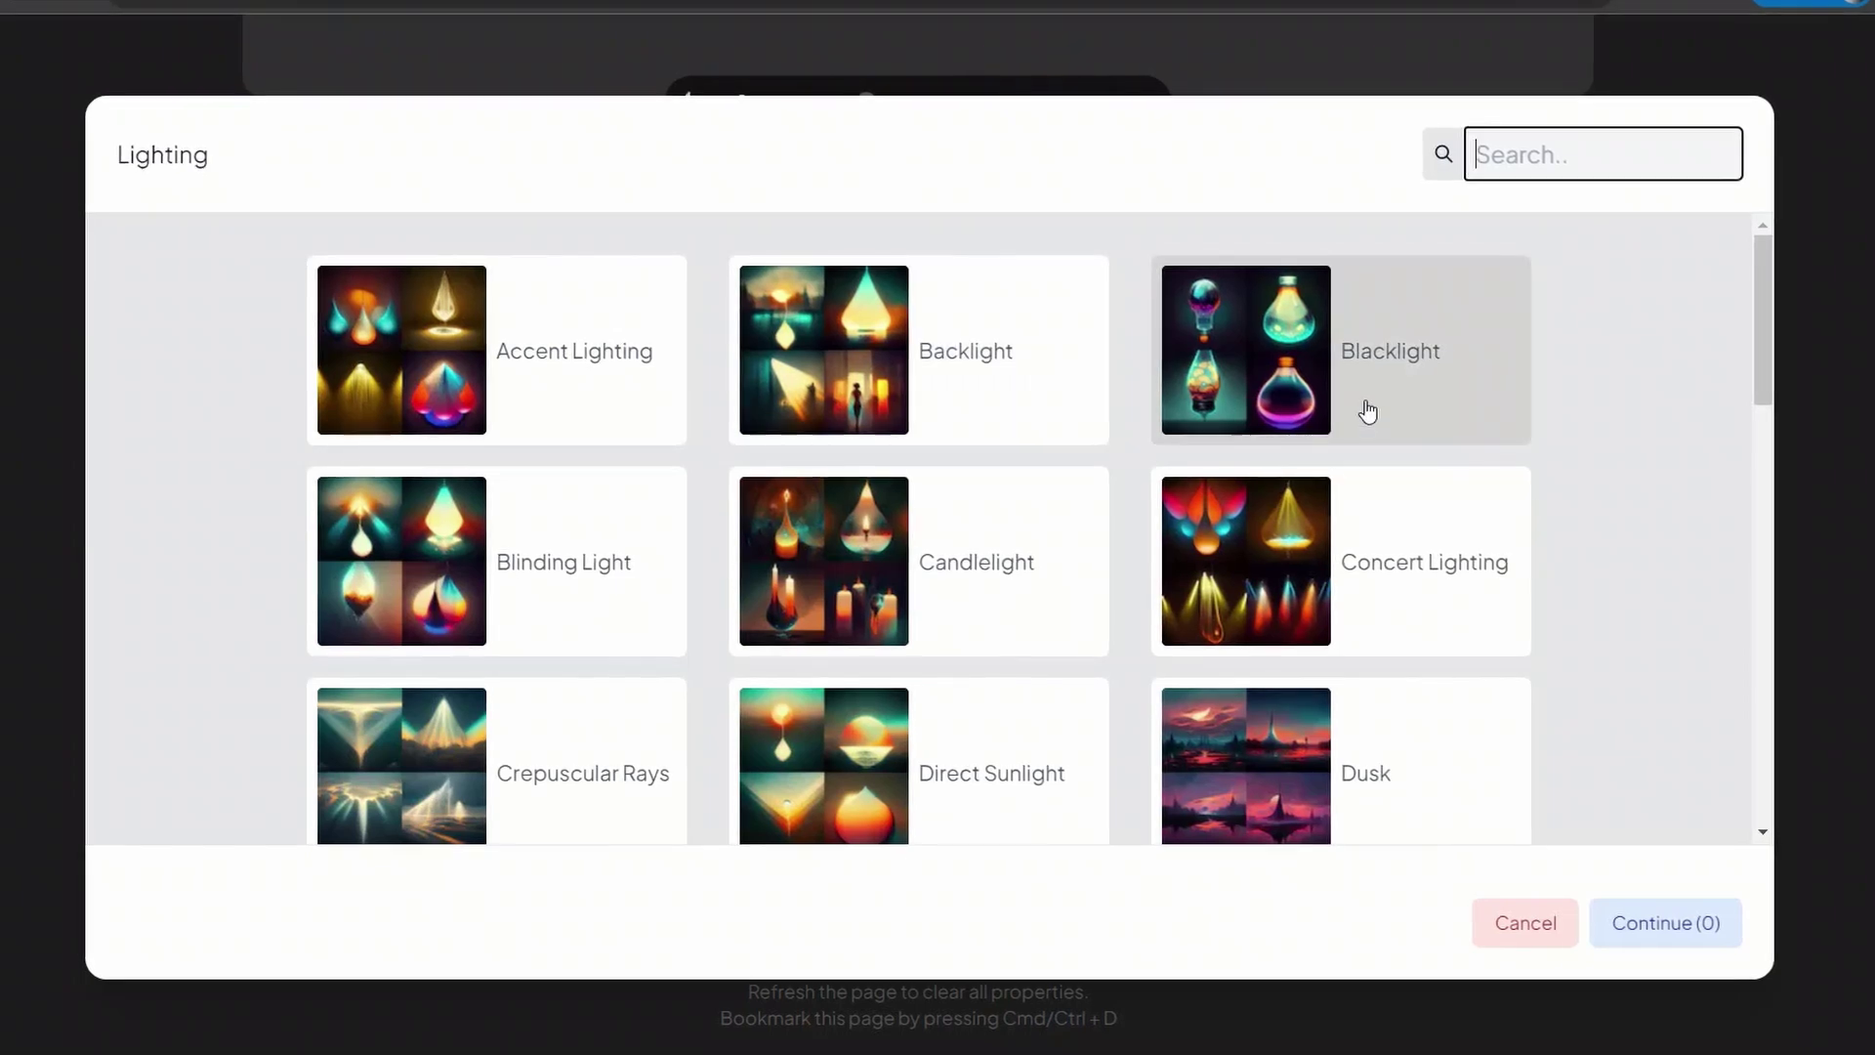
scroll(1138, 482, down, 3)
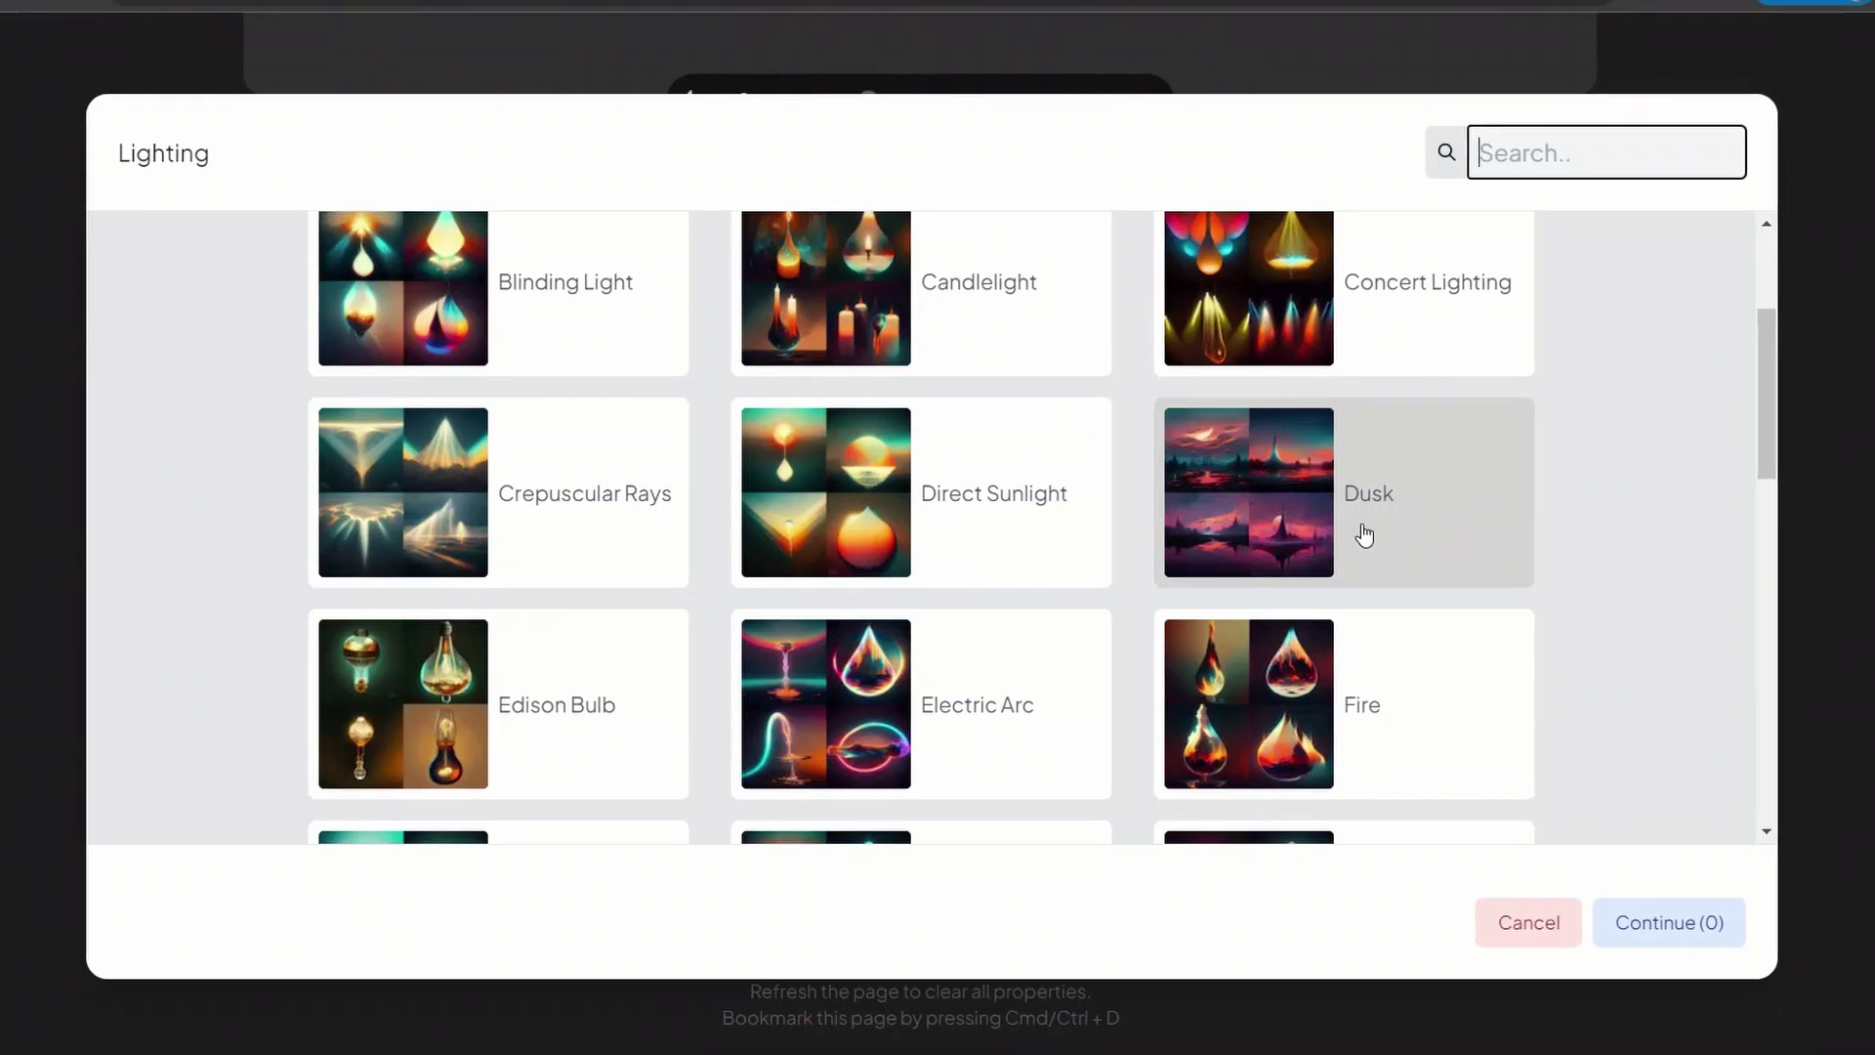
scroll(1544, 450, up, 1)
scroll(1537, 420, down, 1)
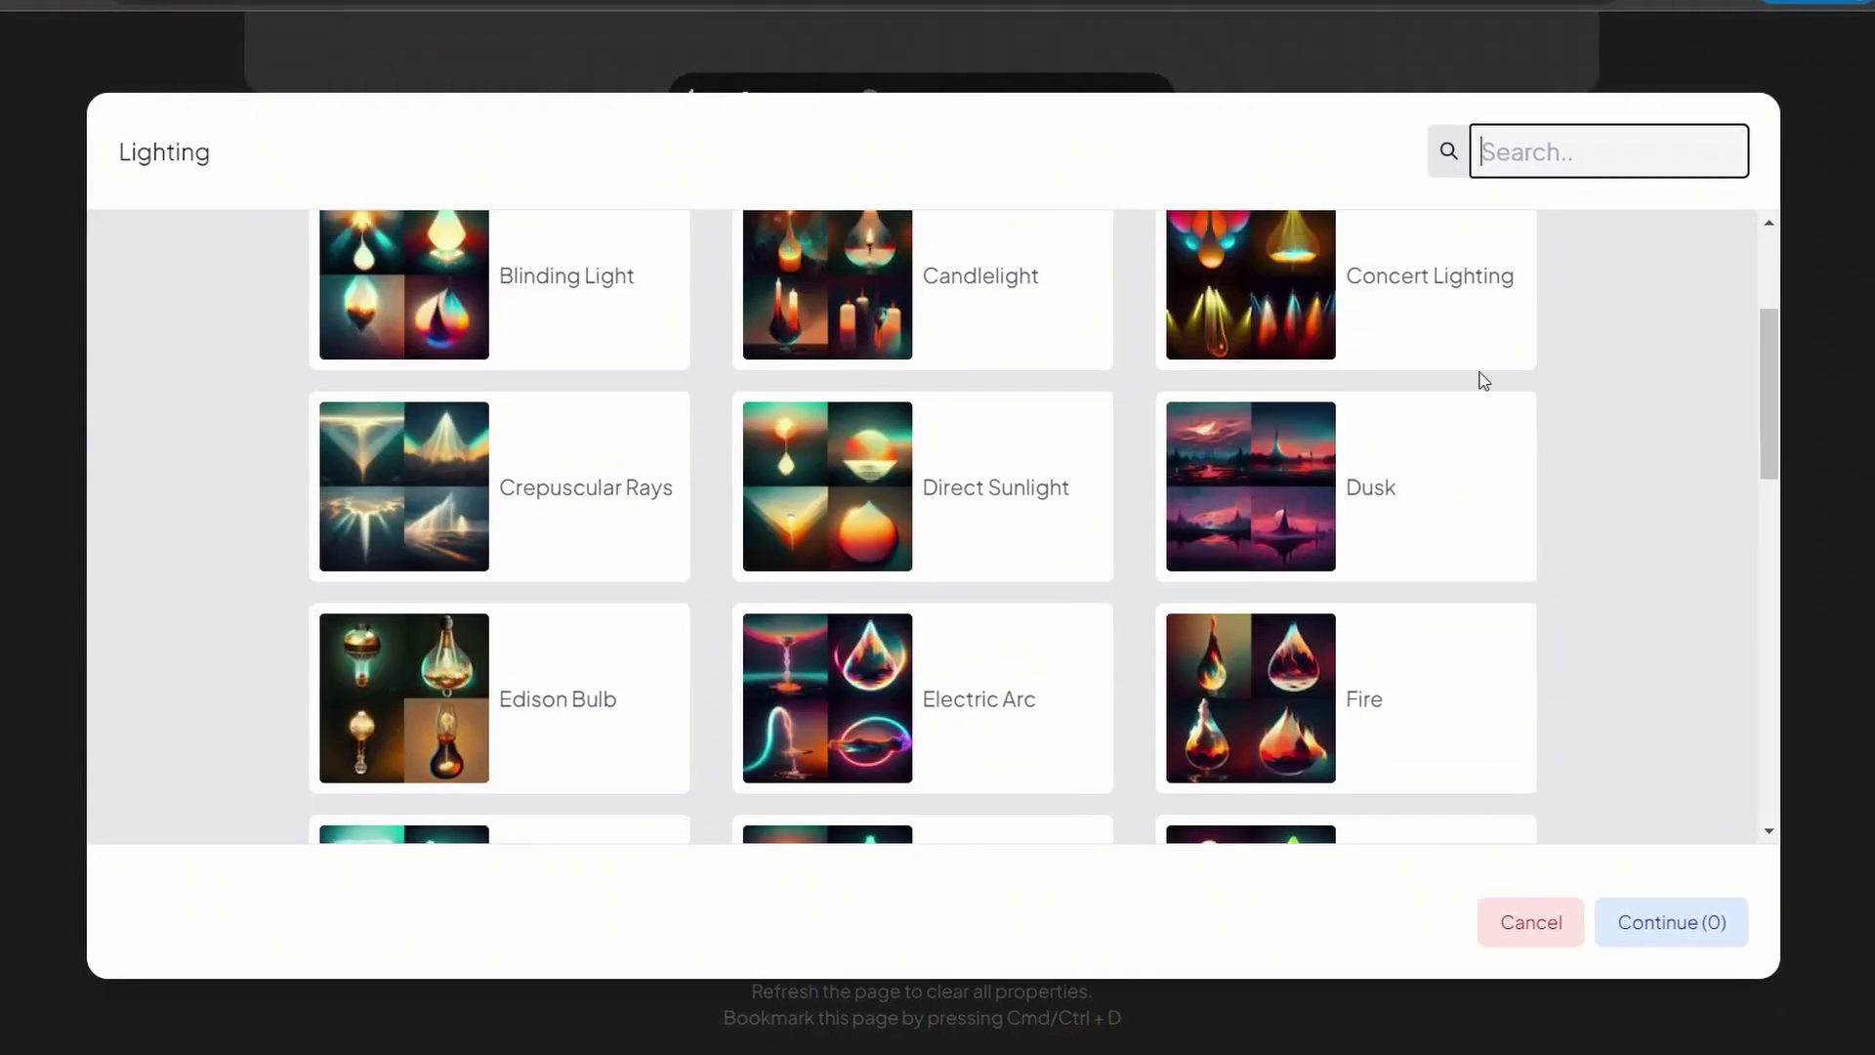
scroll(1563, 517, down, 3)
scroll(1567, 523, down, 5)
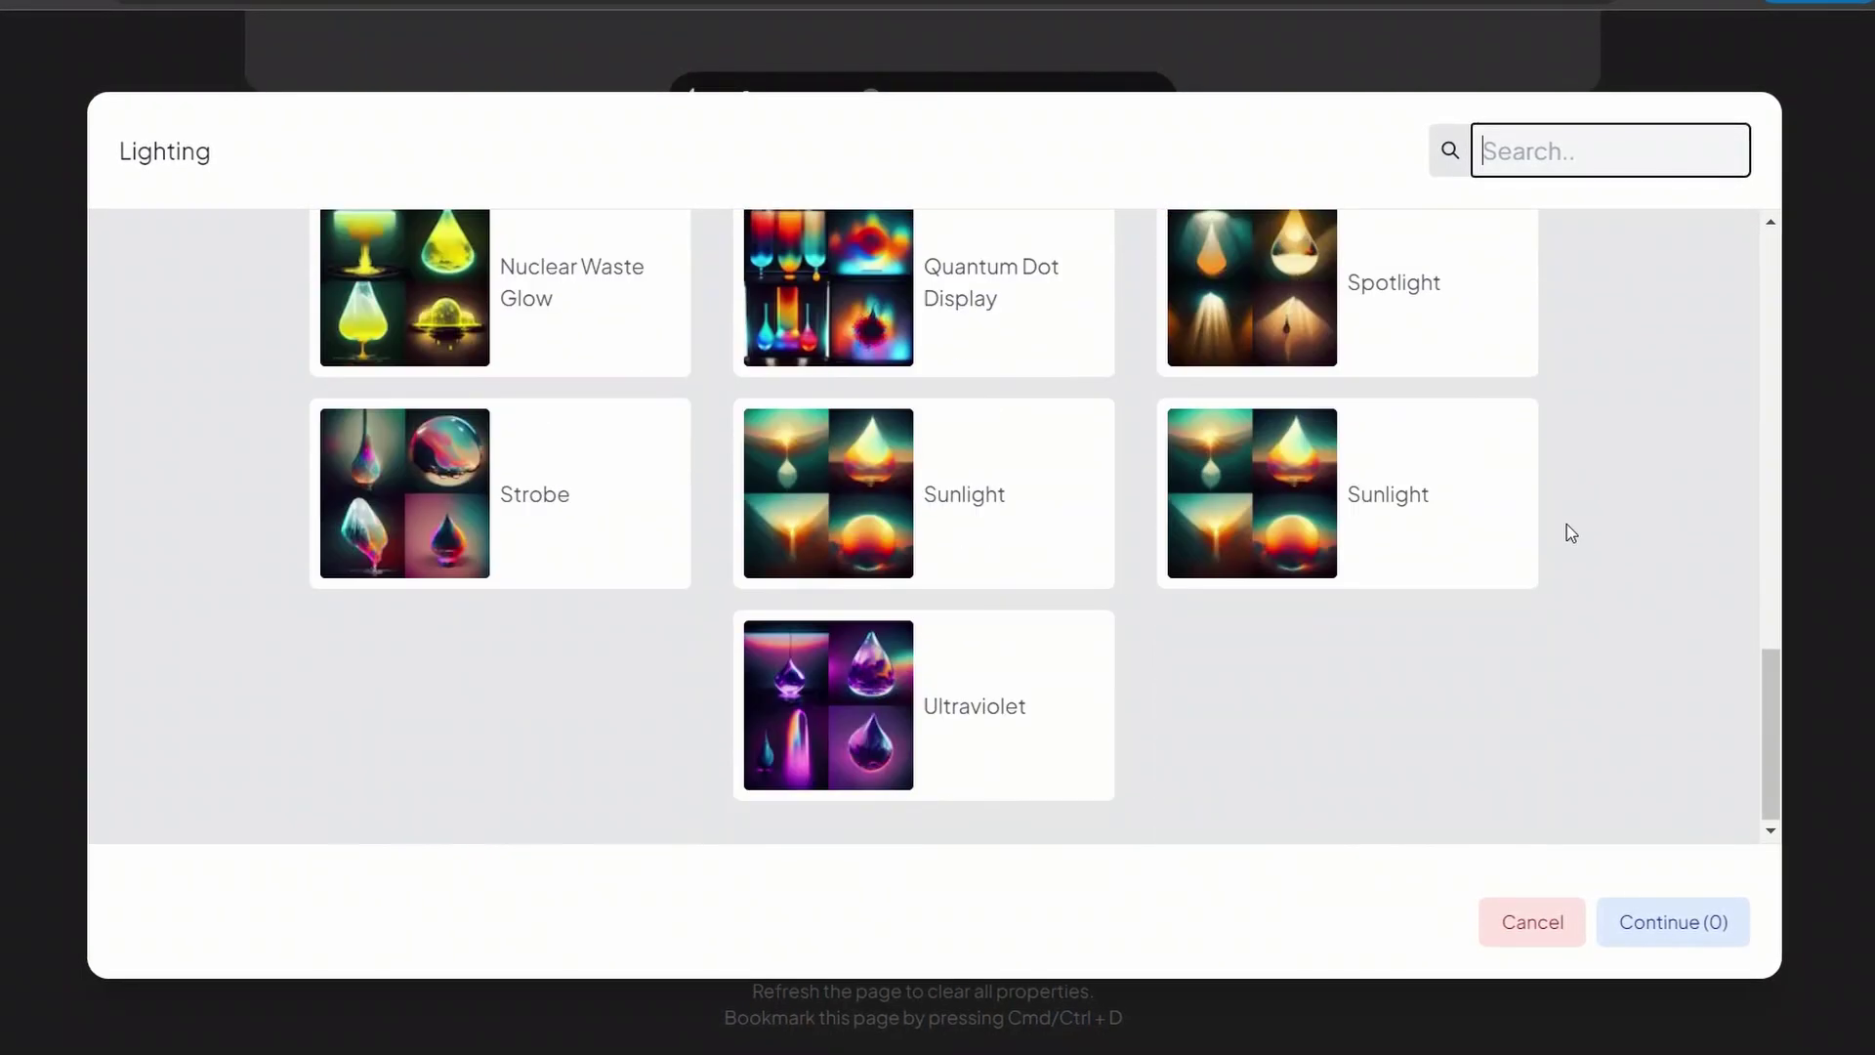
scroll(1567, 528, up, 2)
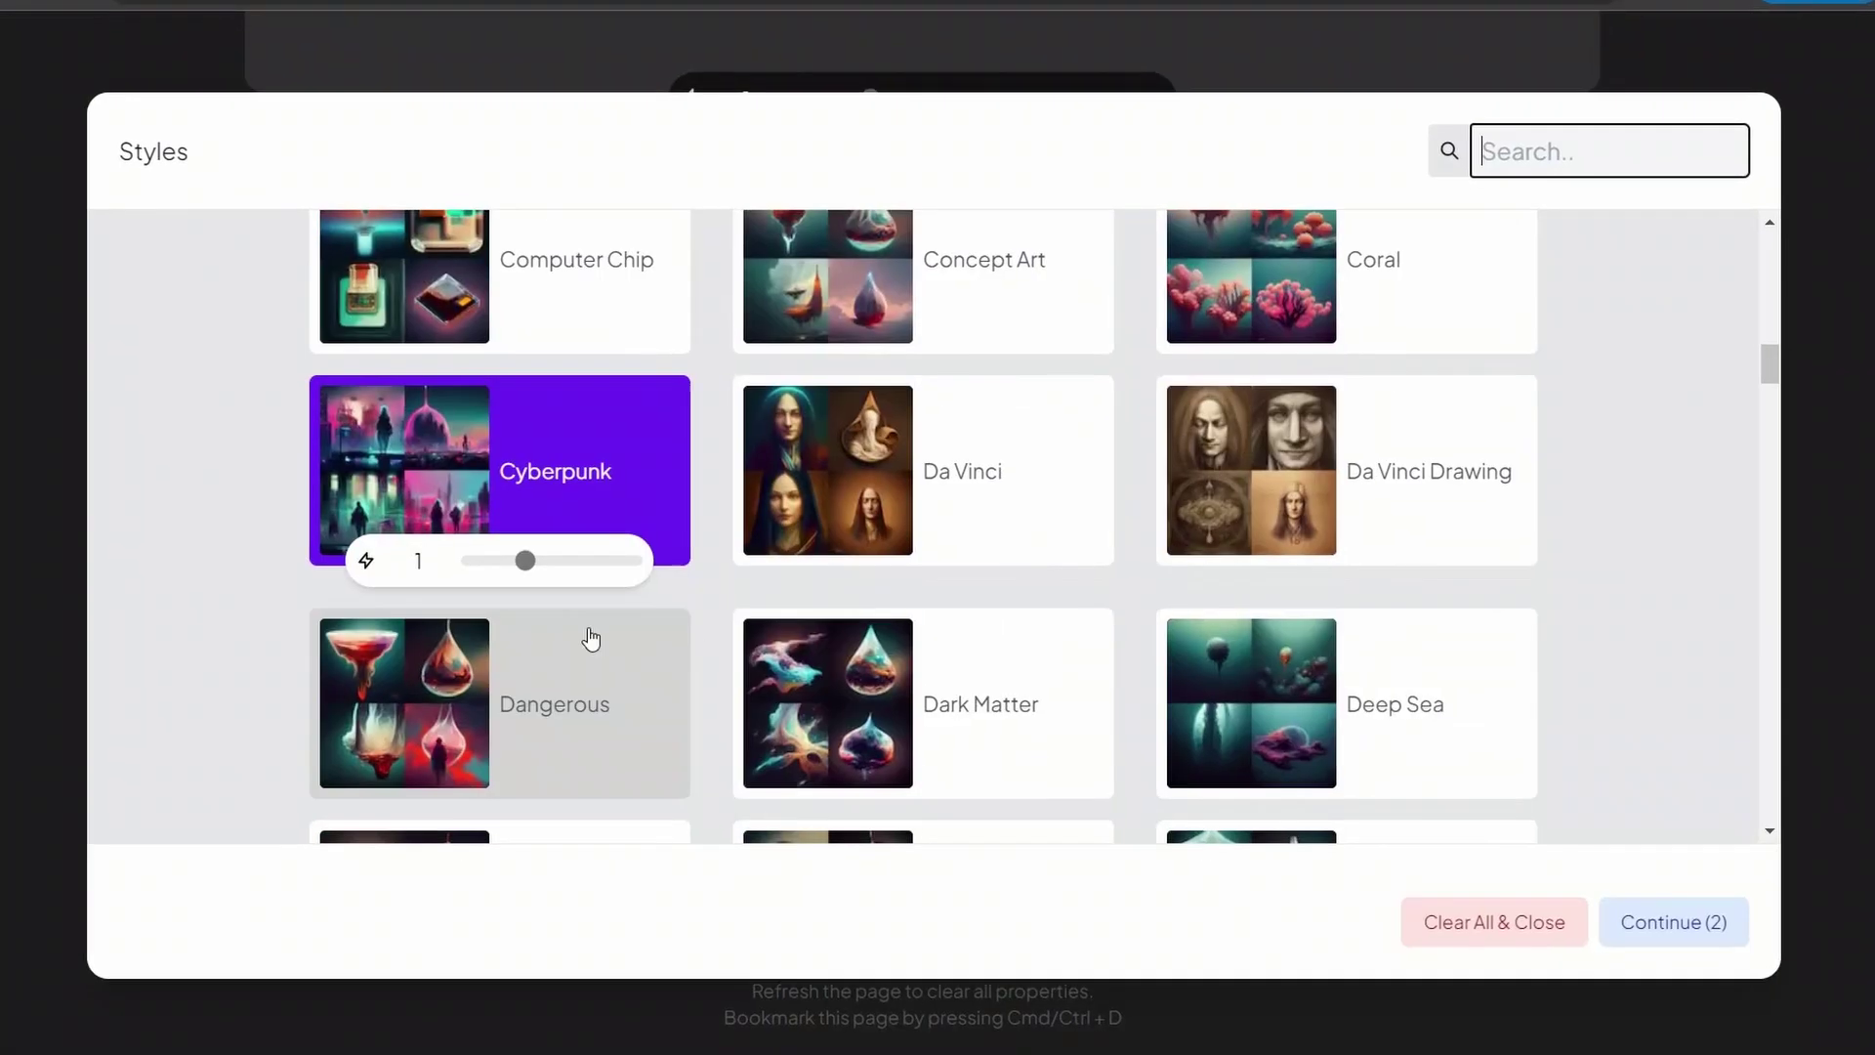
Remove the Cyberpunk style and add Concert Lighting at weight 1 after comicbook::1.
click(582, 511)
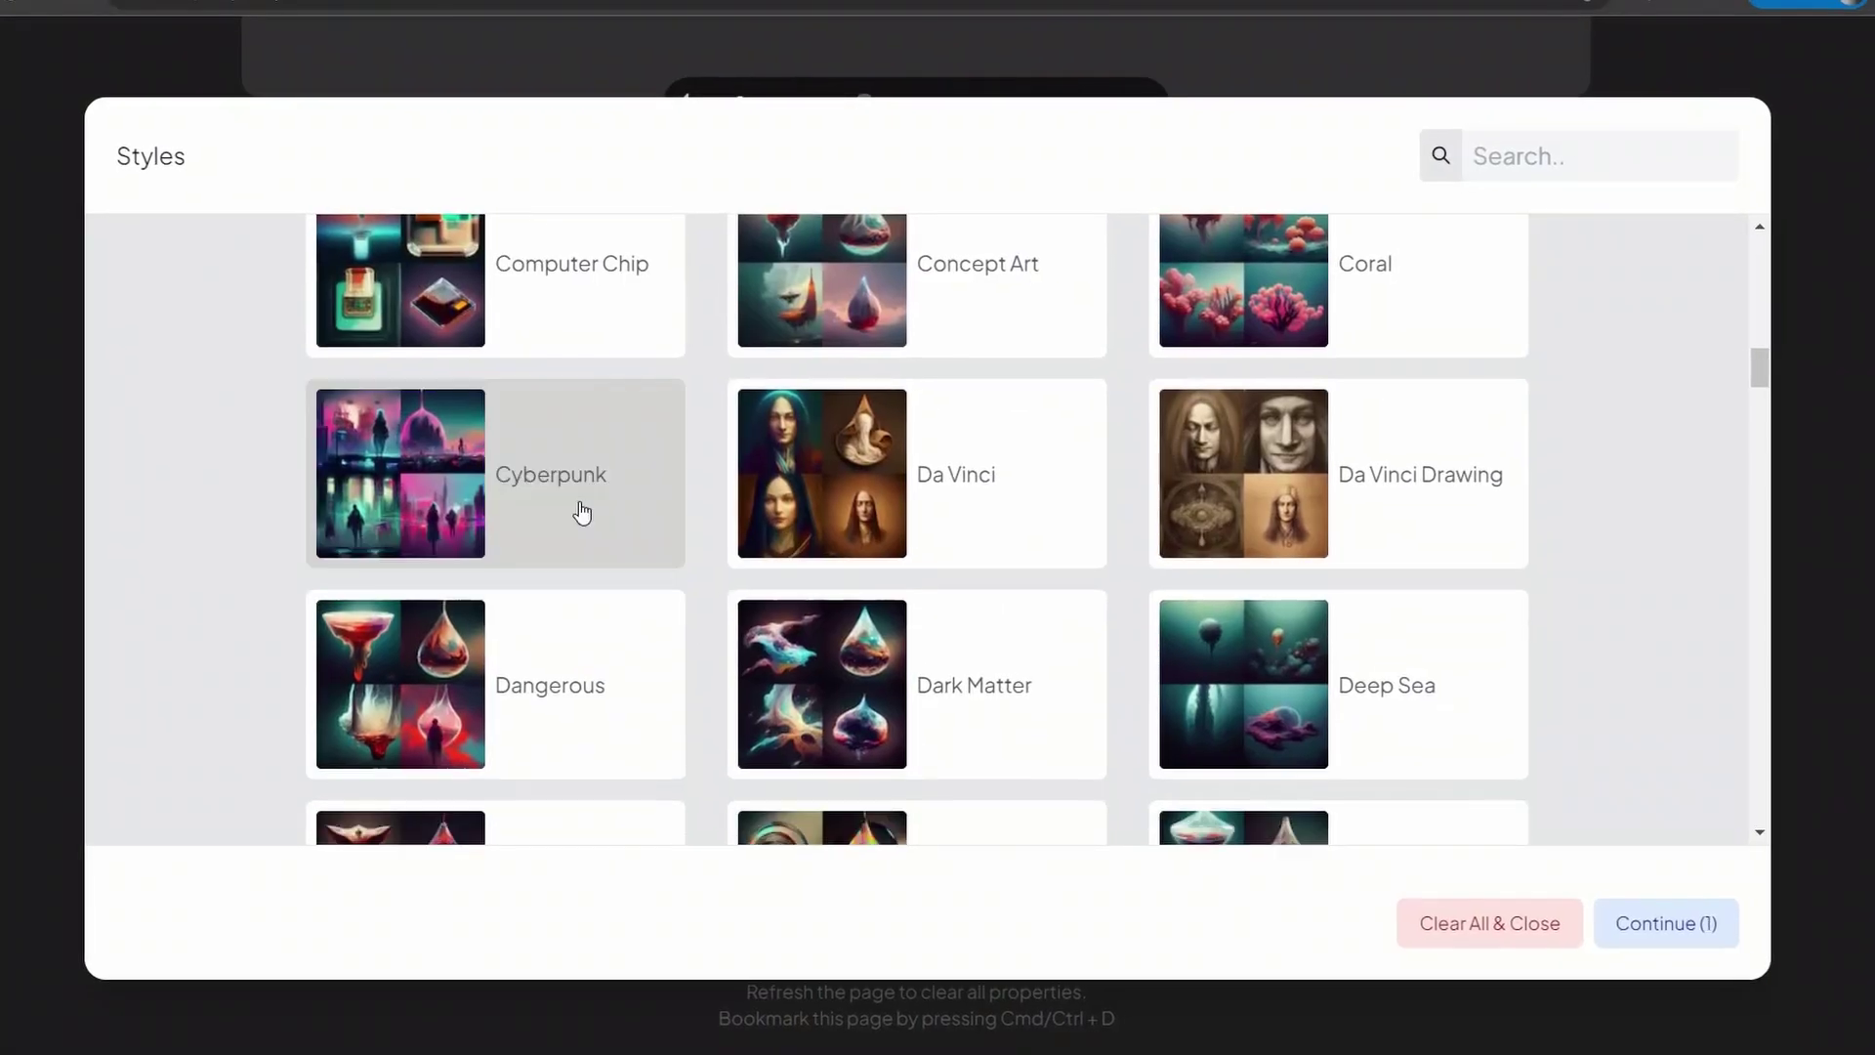
click(1711, 924)
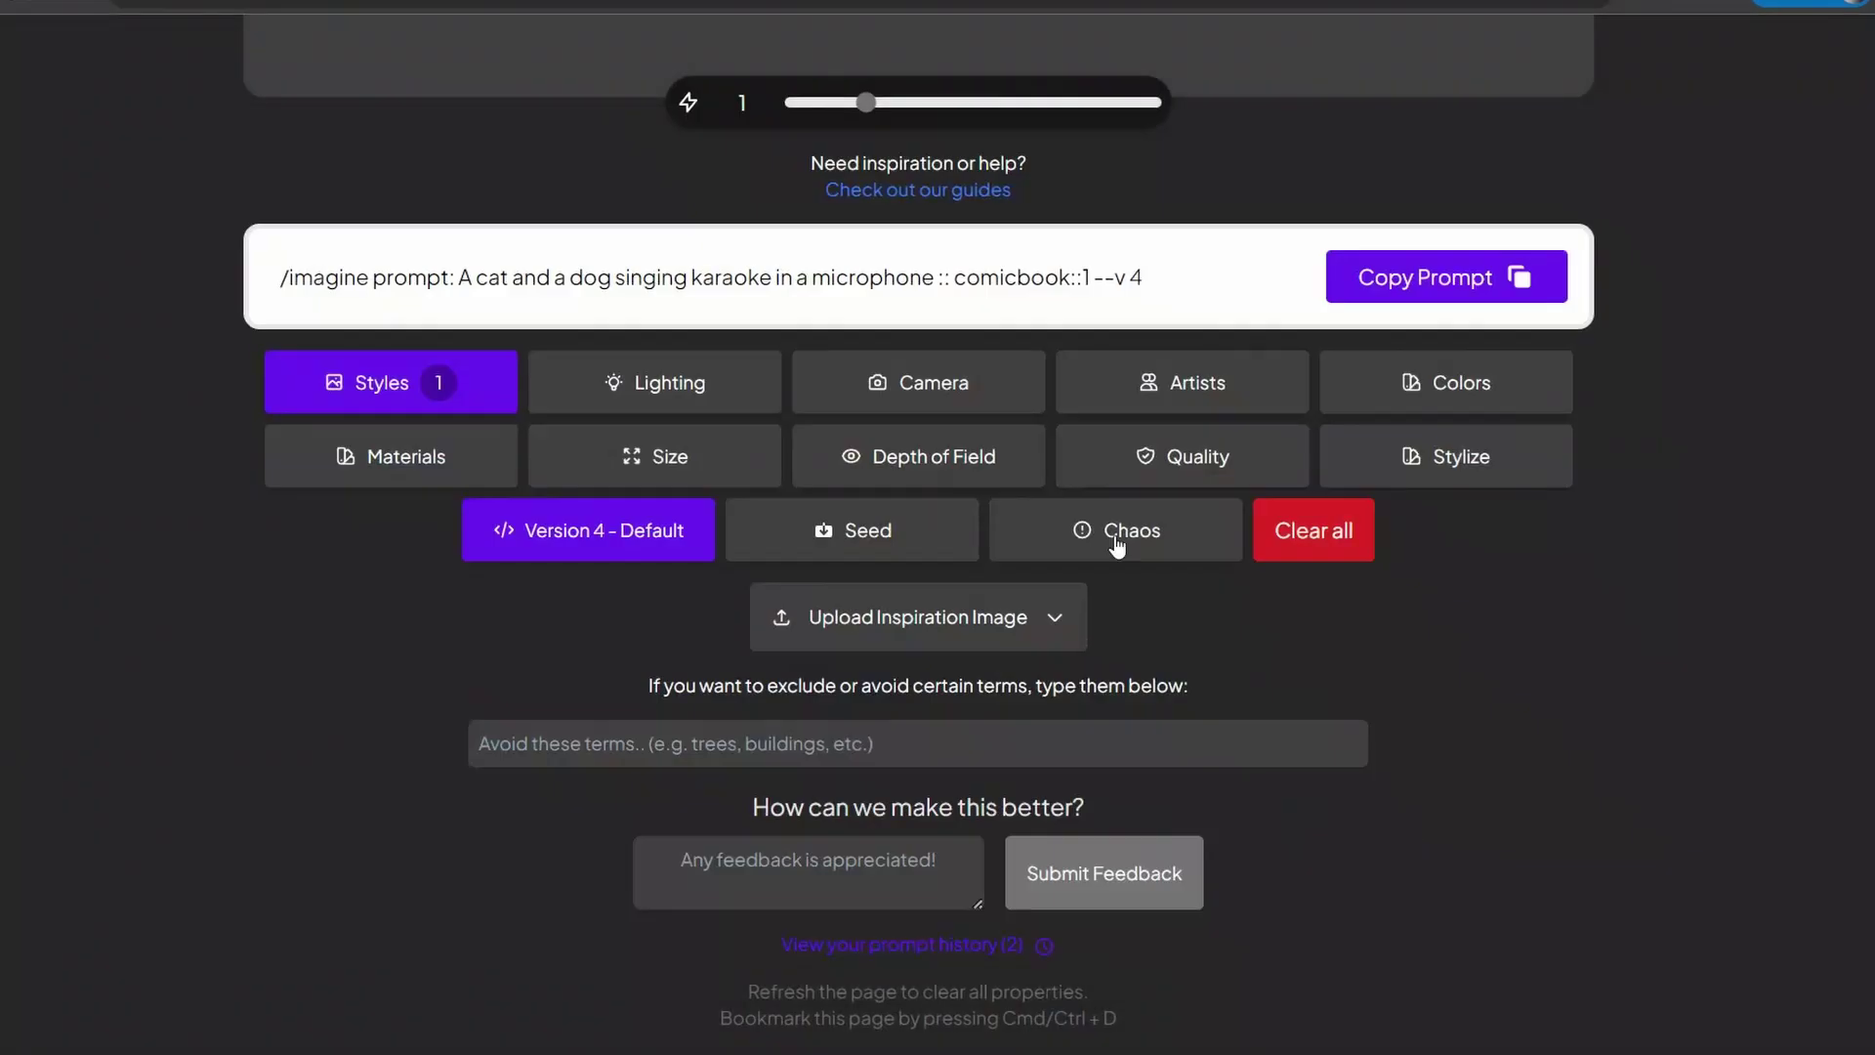
click(682, 381)
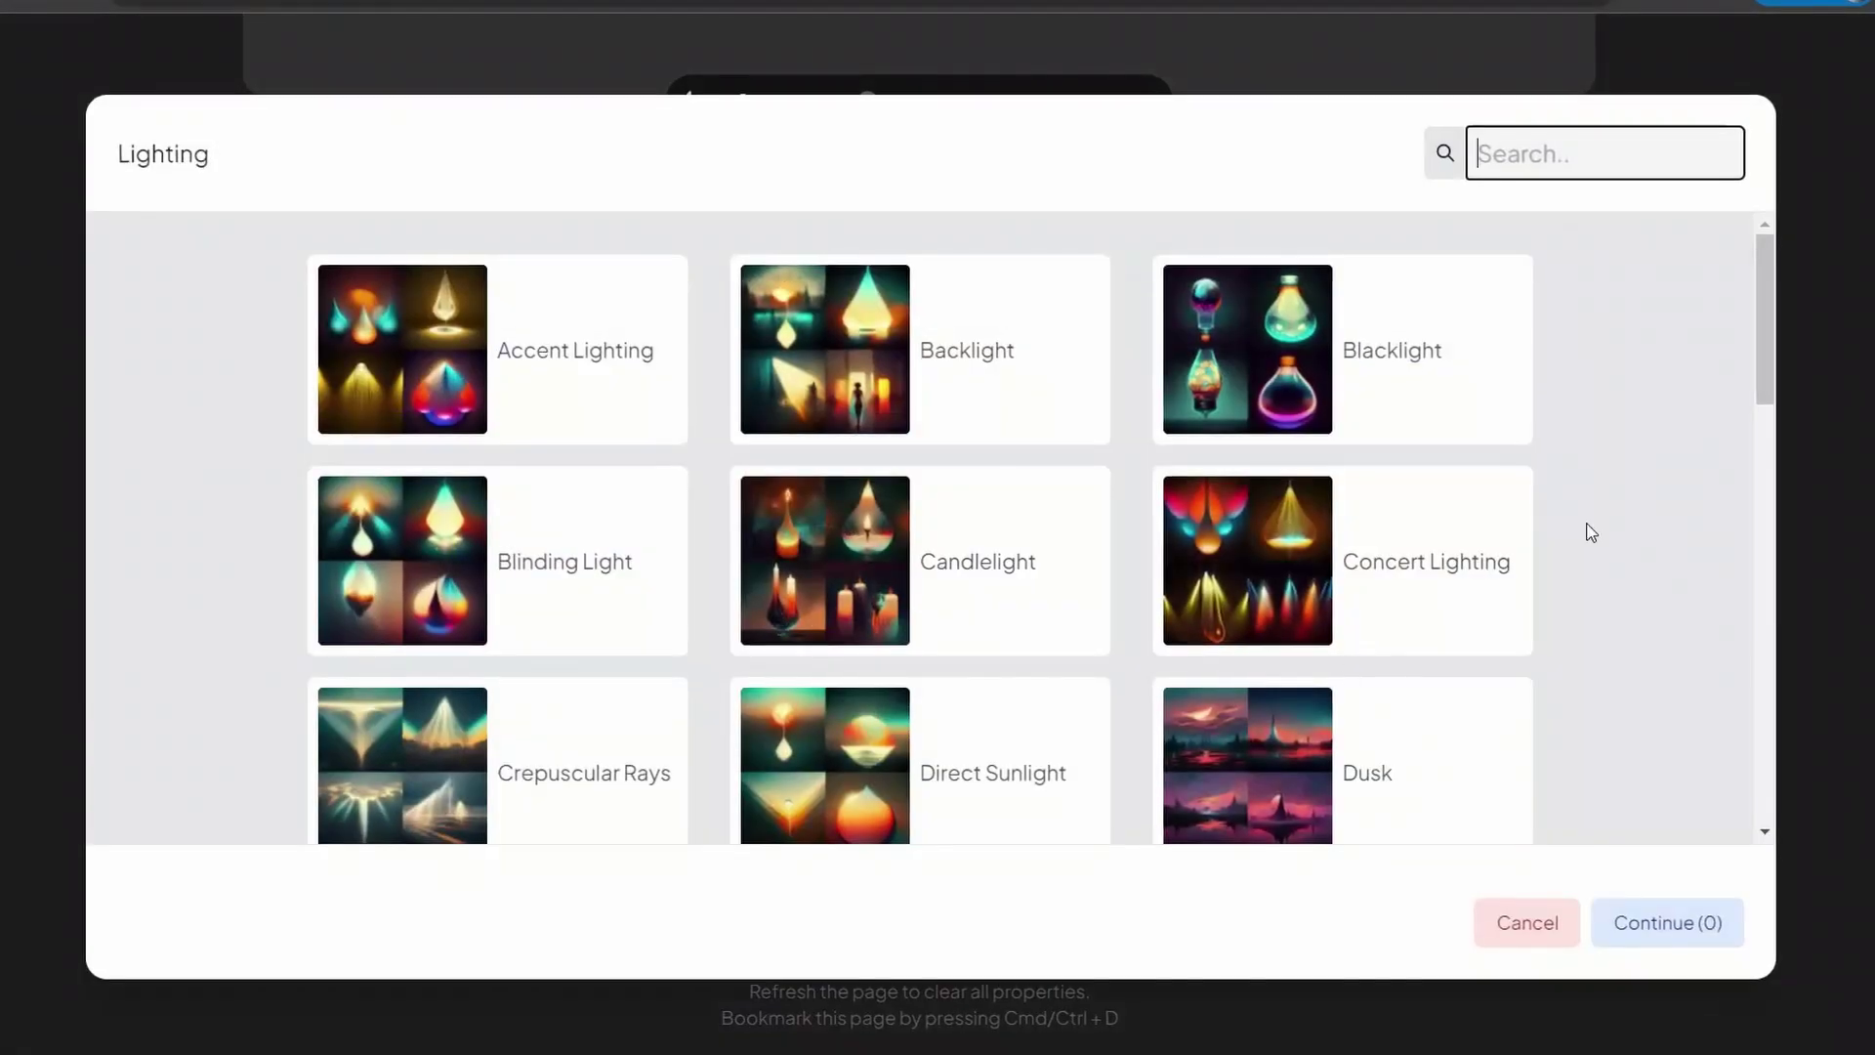
scroll(1577, 581, down, 3)
scroll(1577, 584, up, 2)
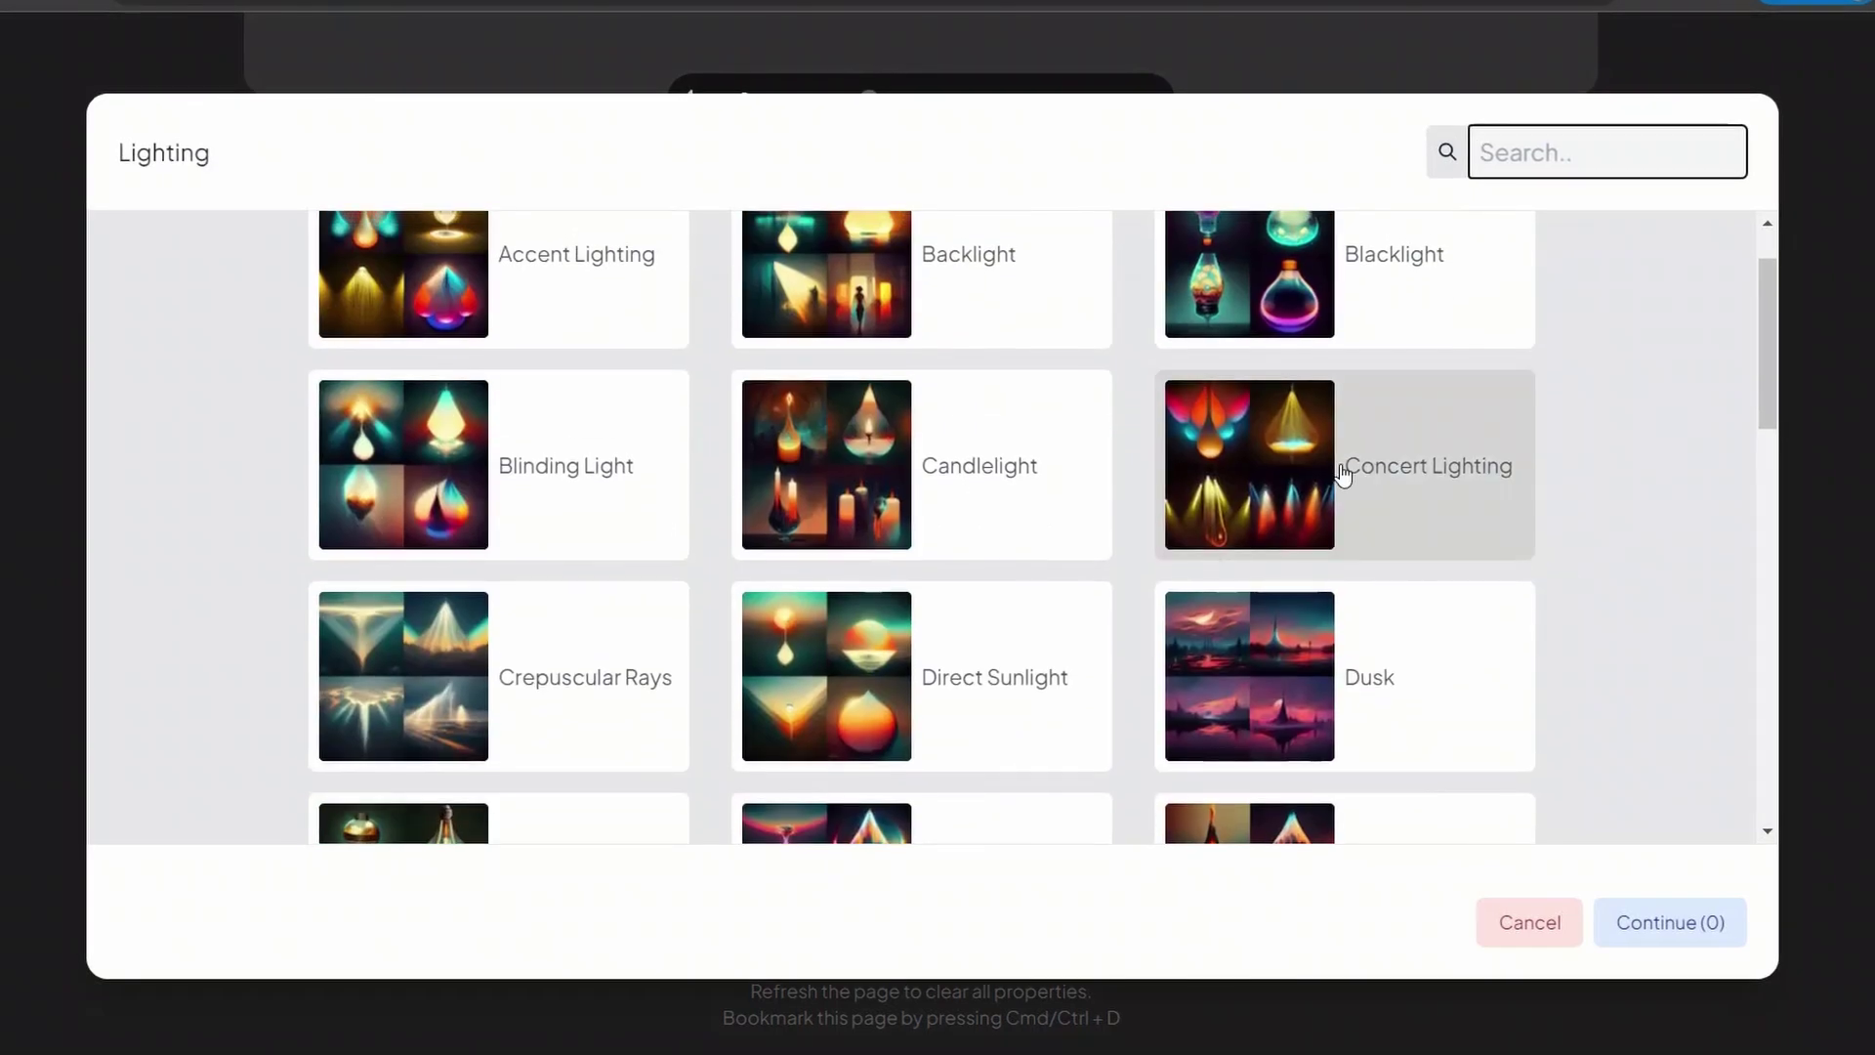
scroll(1289, 586, up, 1)
click(1289, 589)
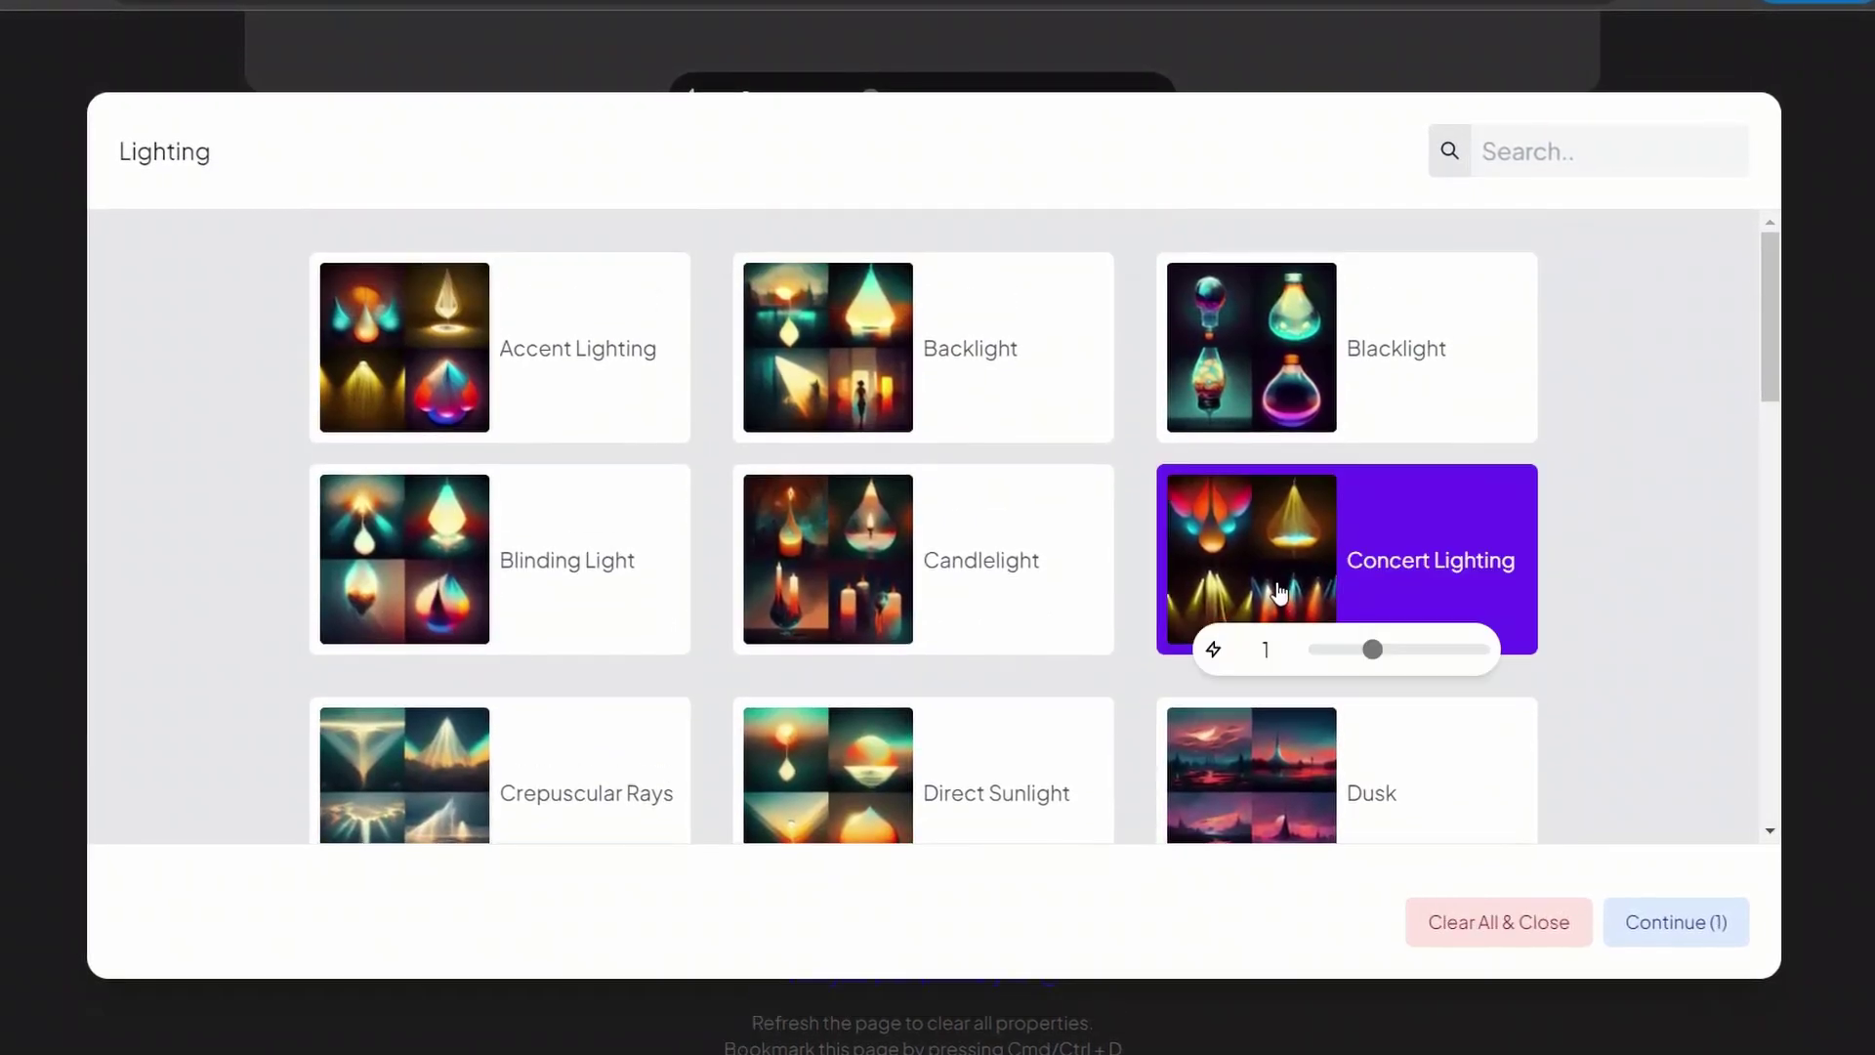
click(1672, 923)
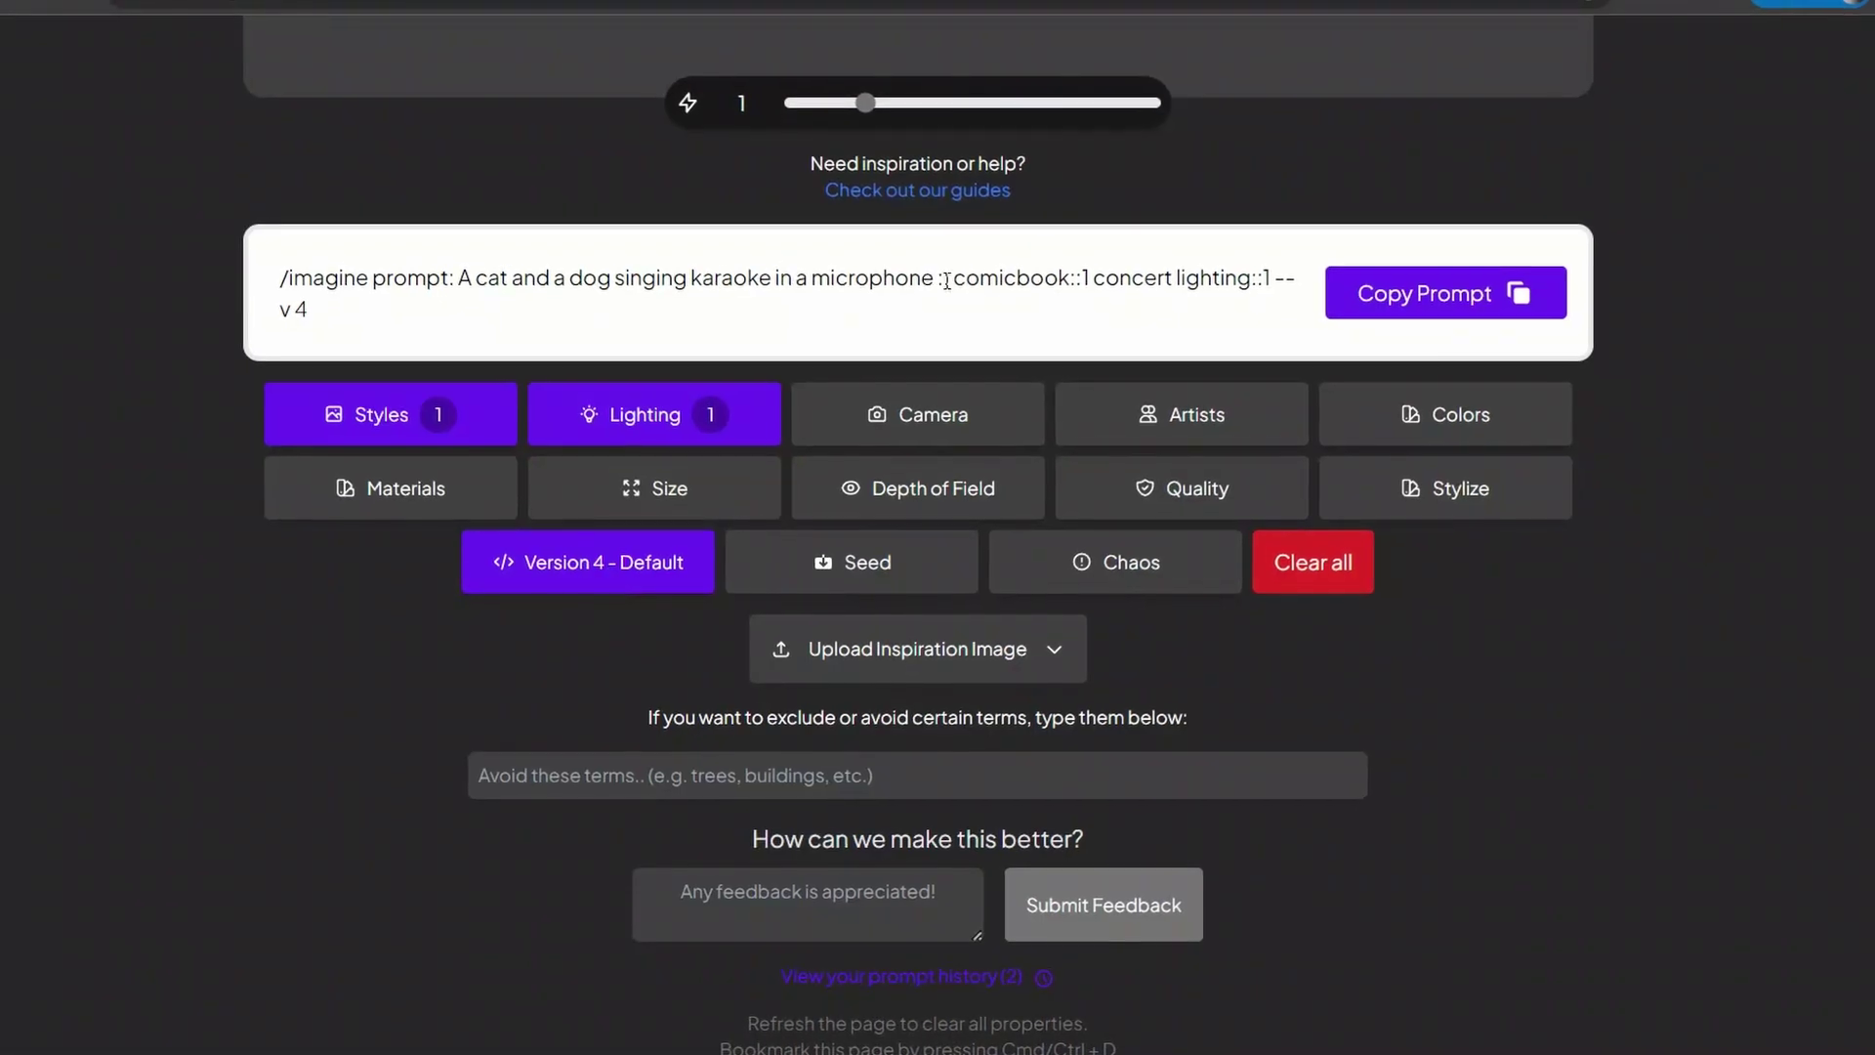
Copy the comicbook concert-lighting prompt and run it with /imagine in Discord.
drag(946, 276, 1073, 278)
click(1479, 293)
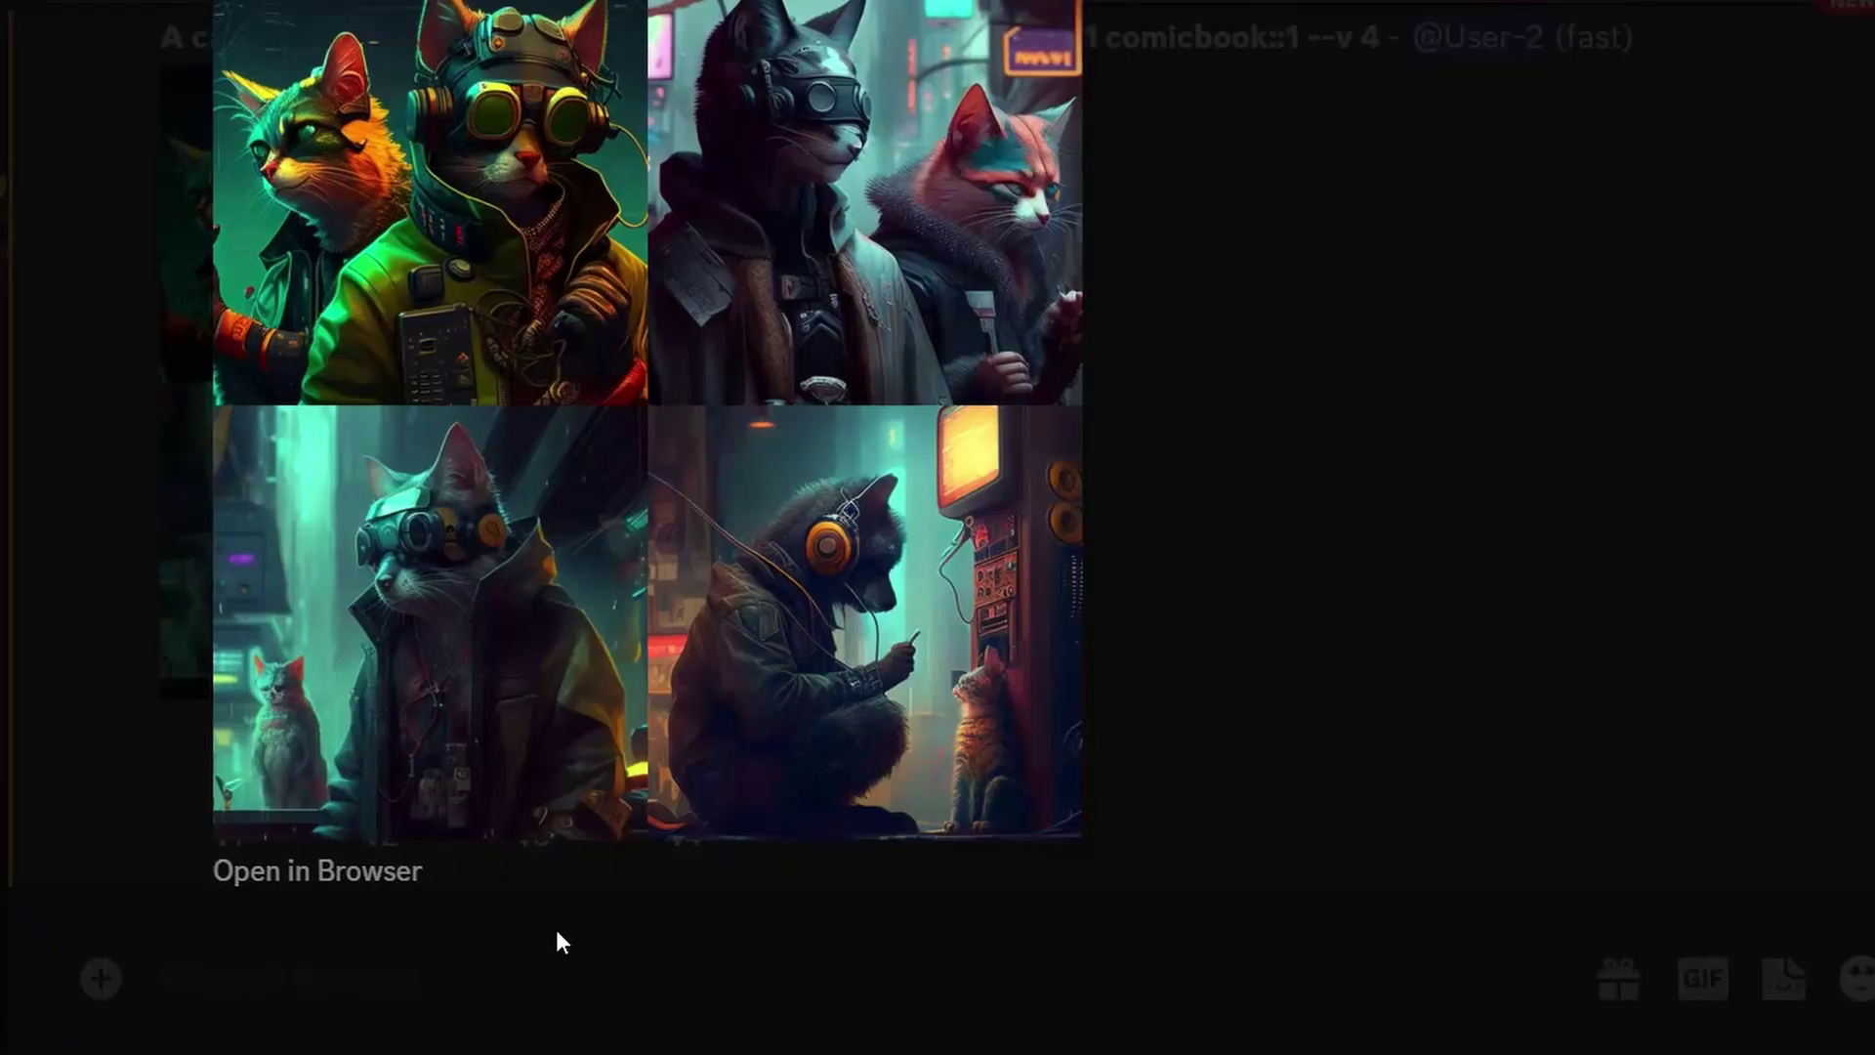
click(557, 936)
text(/im)
key(Tab)
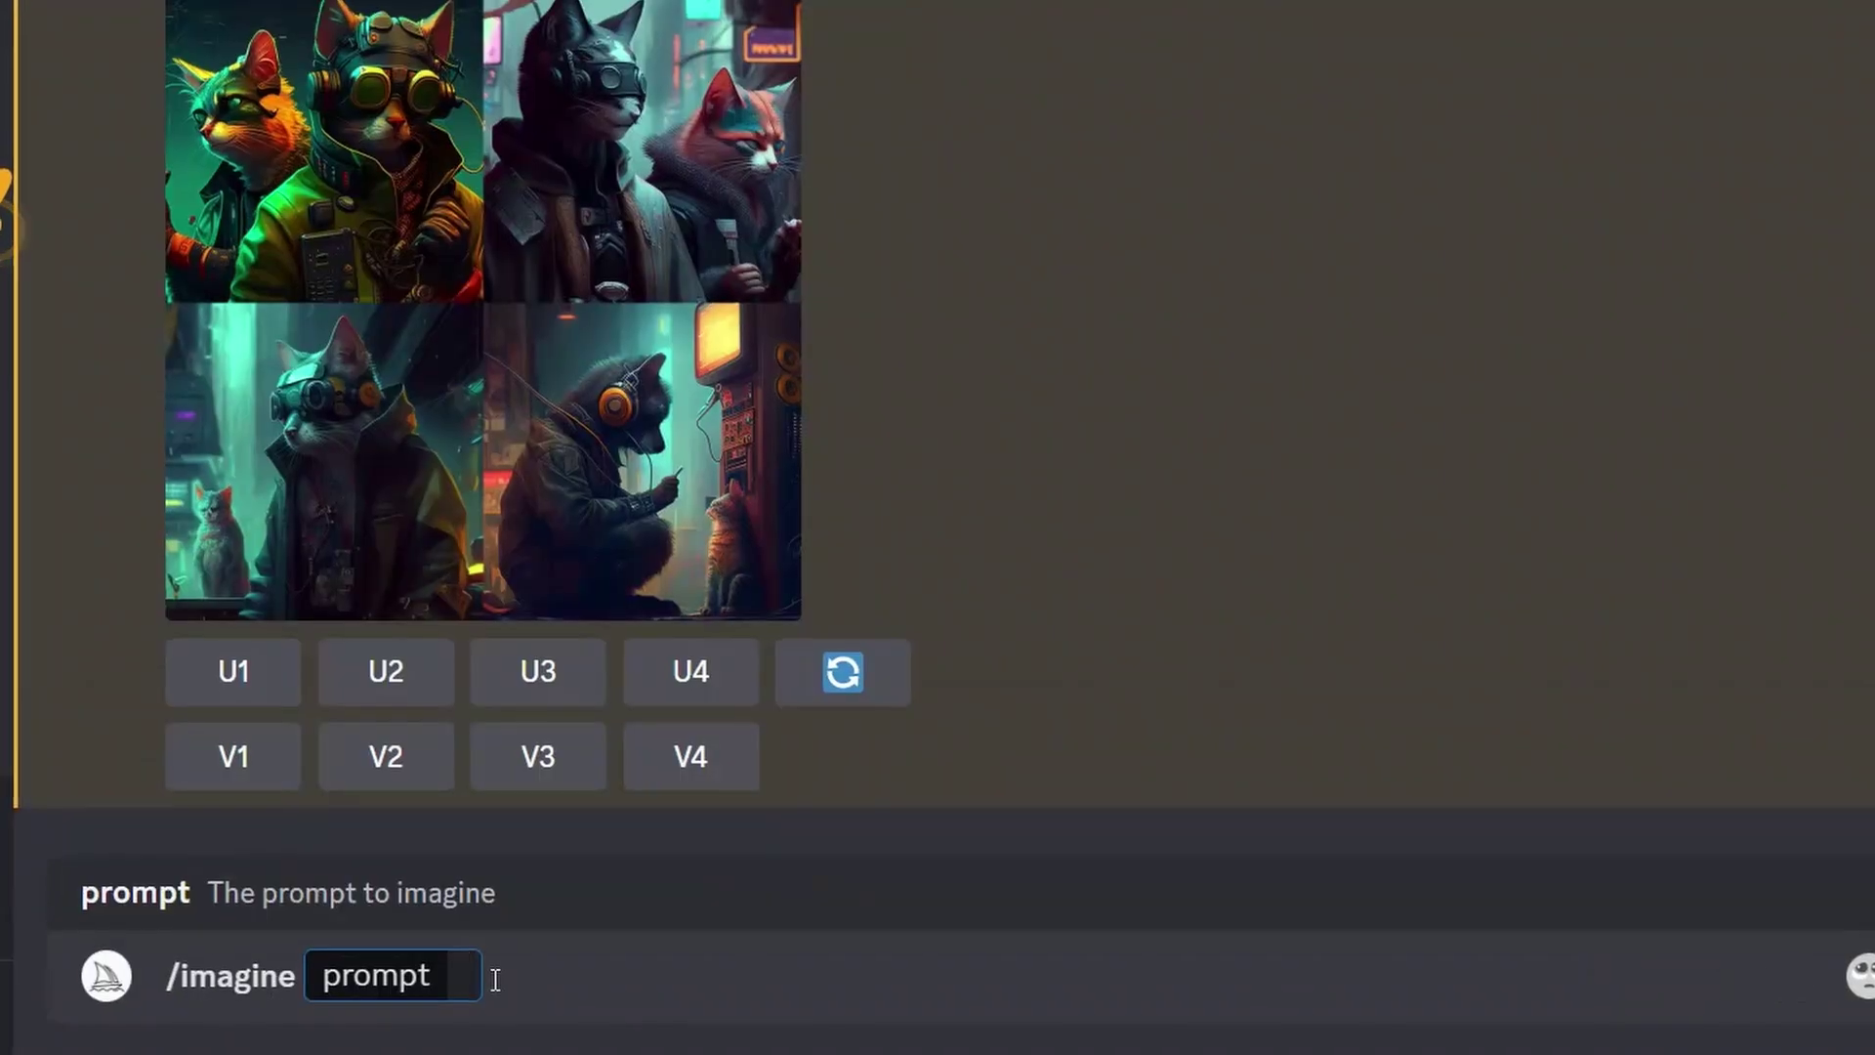
key(ctrl+v)
key(Return)
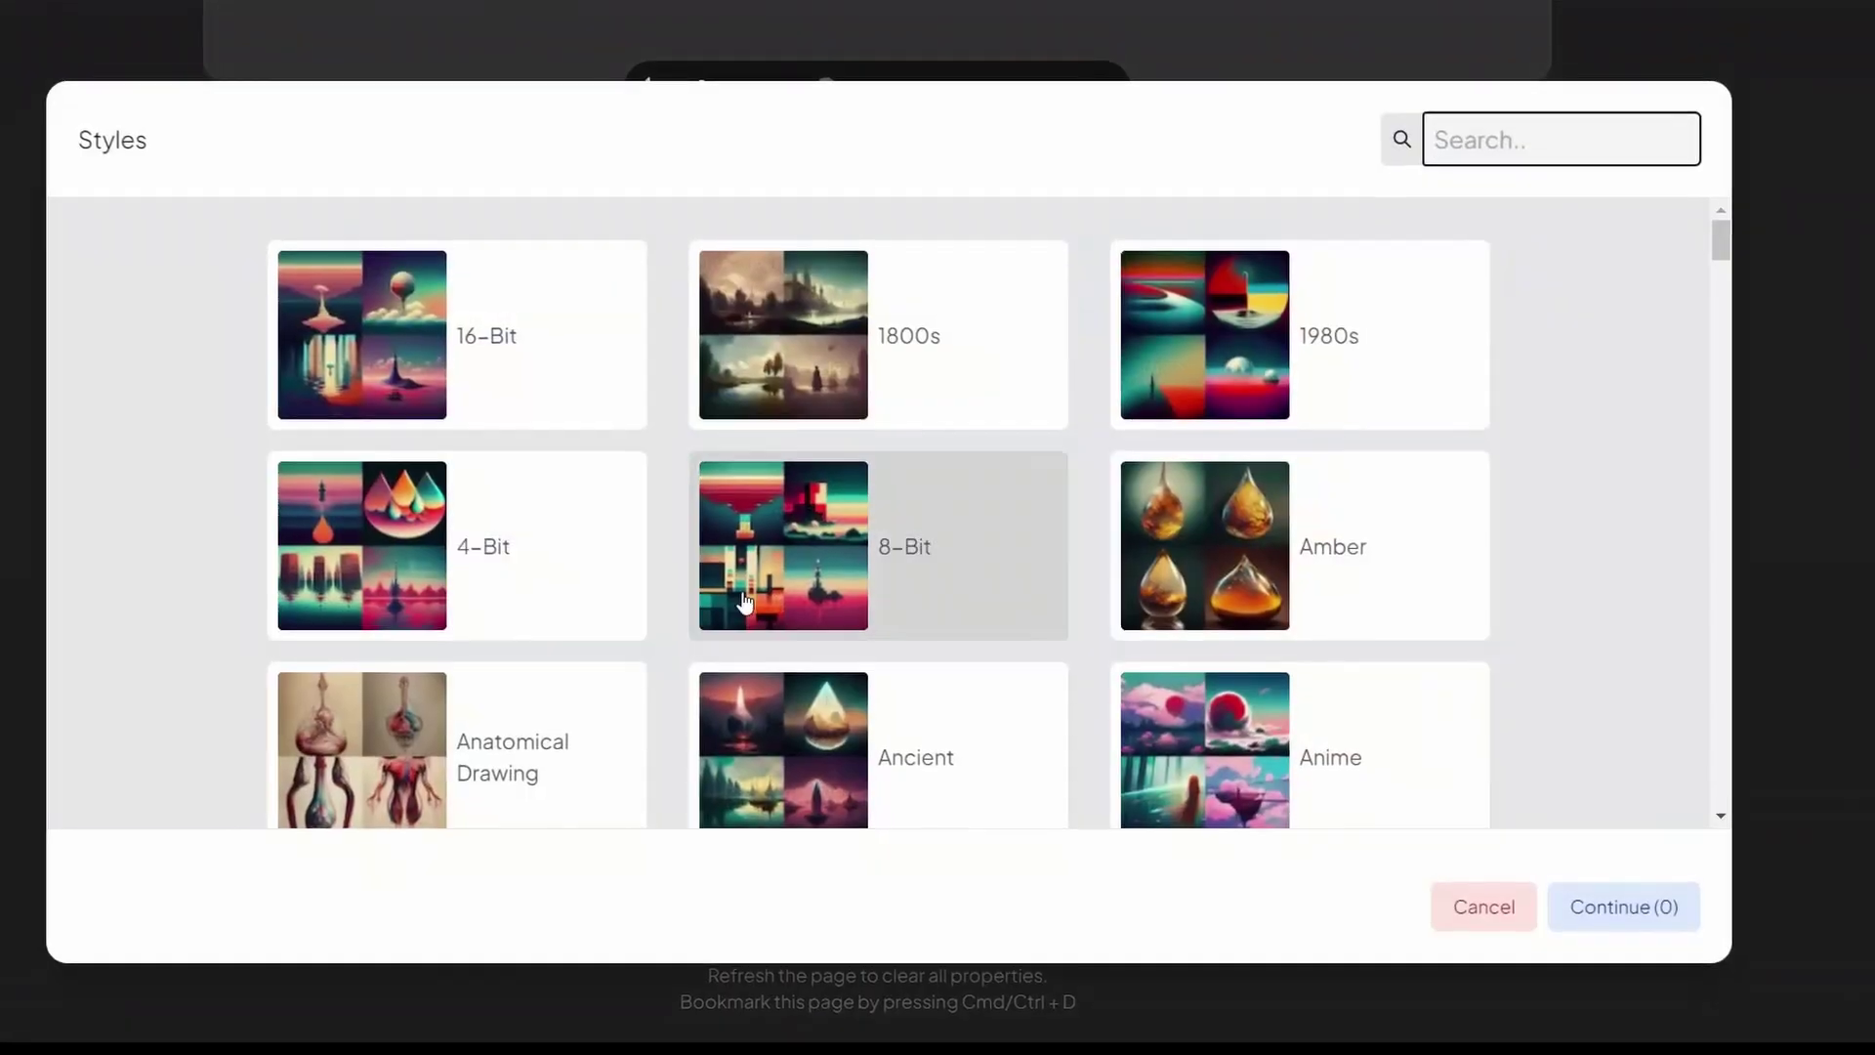
Choose Cartoon as the prompt's style.
scroll(742, 607, down, 5)
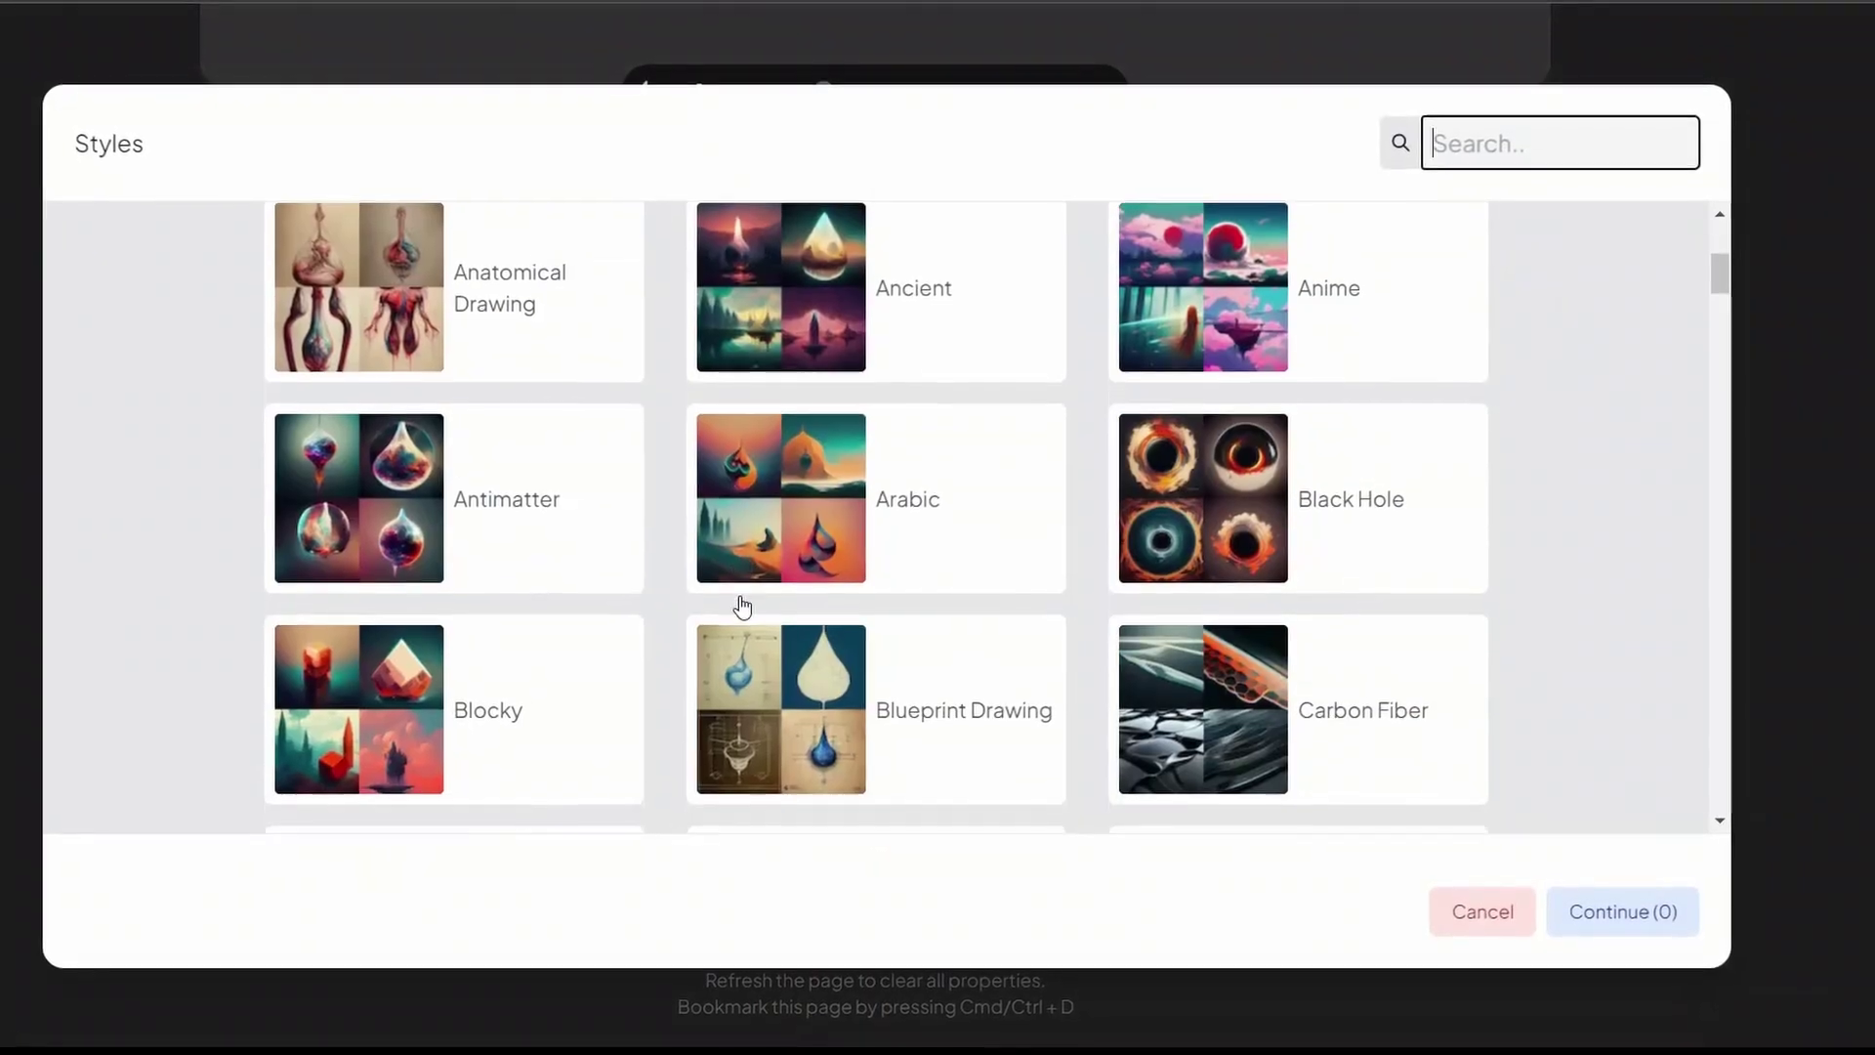
scroll(1101, 548, down, 3)
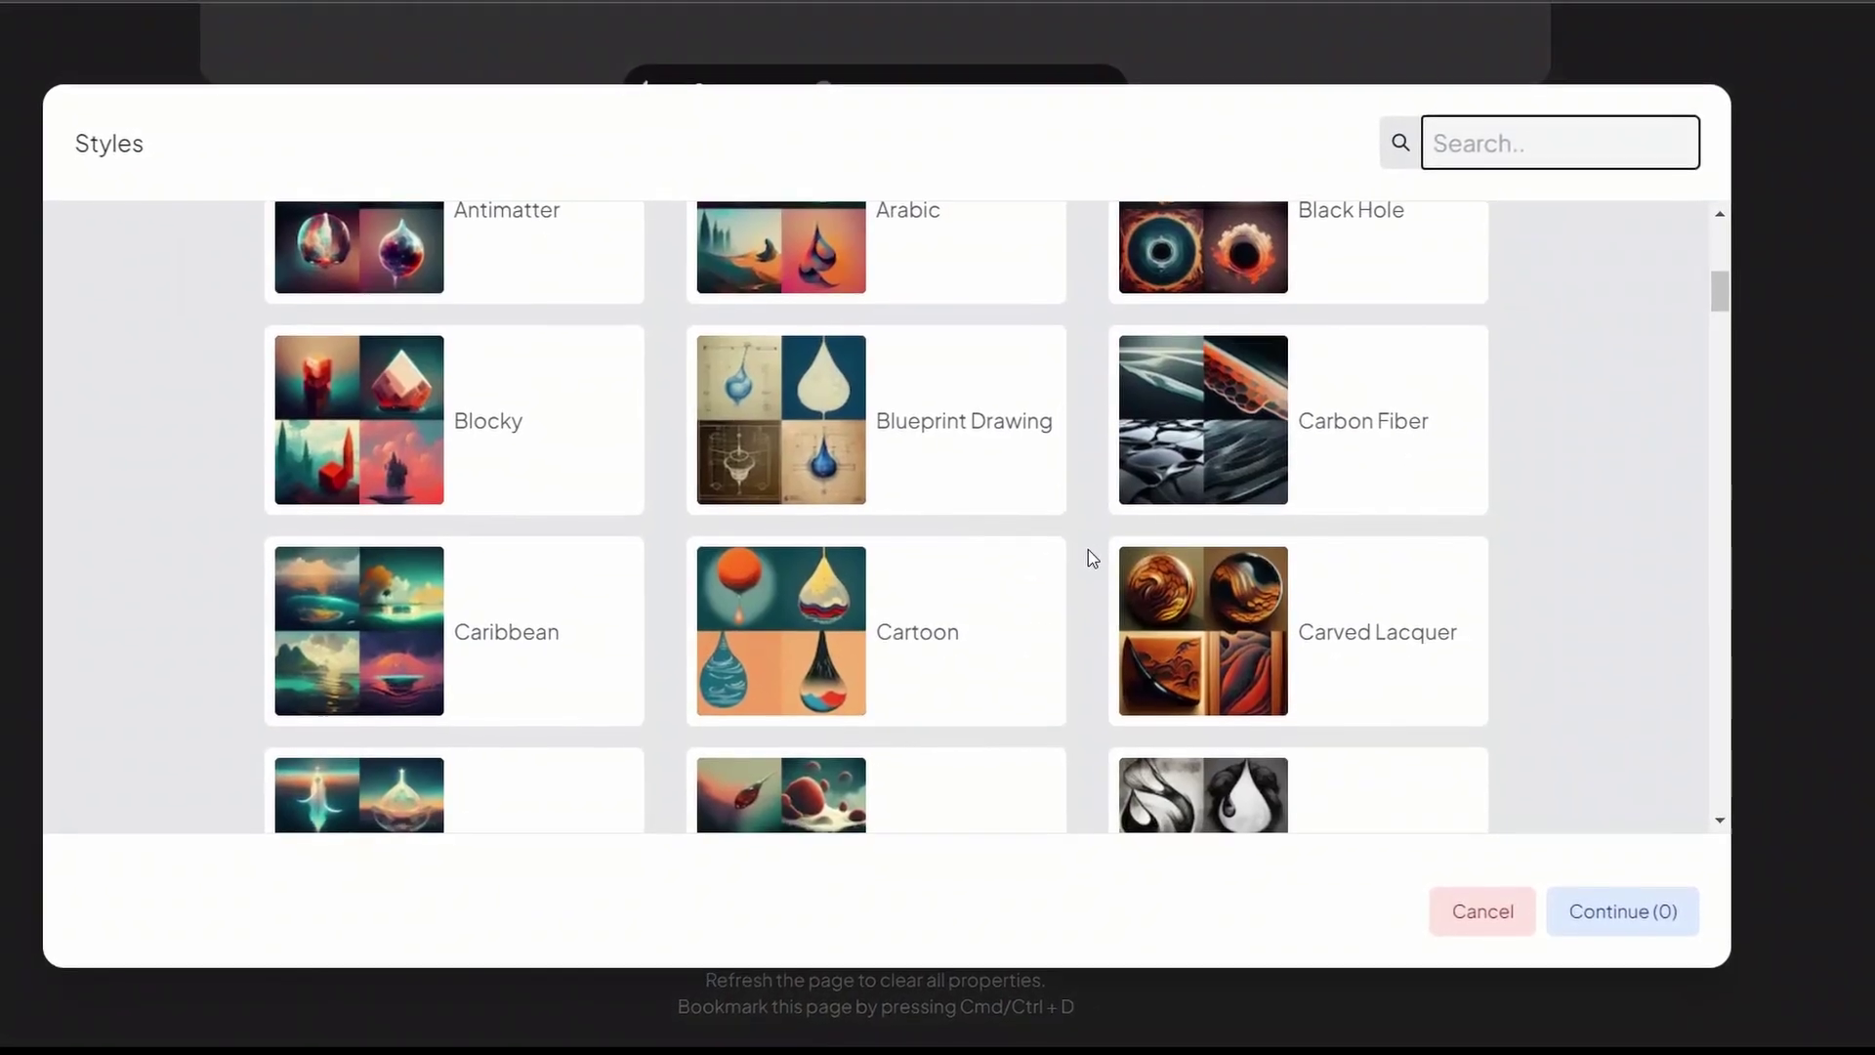
scroll(1088, 551, down, 3)
click(799, 368)
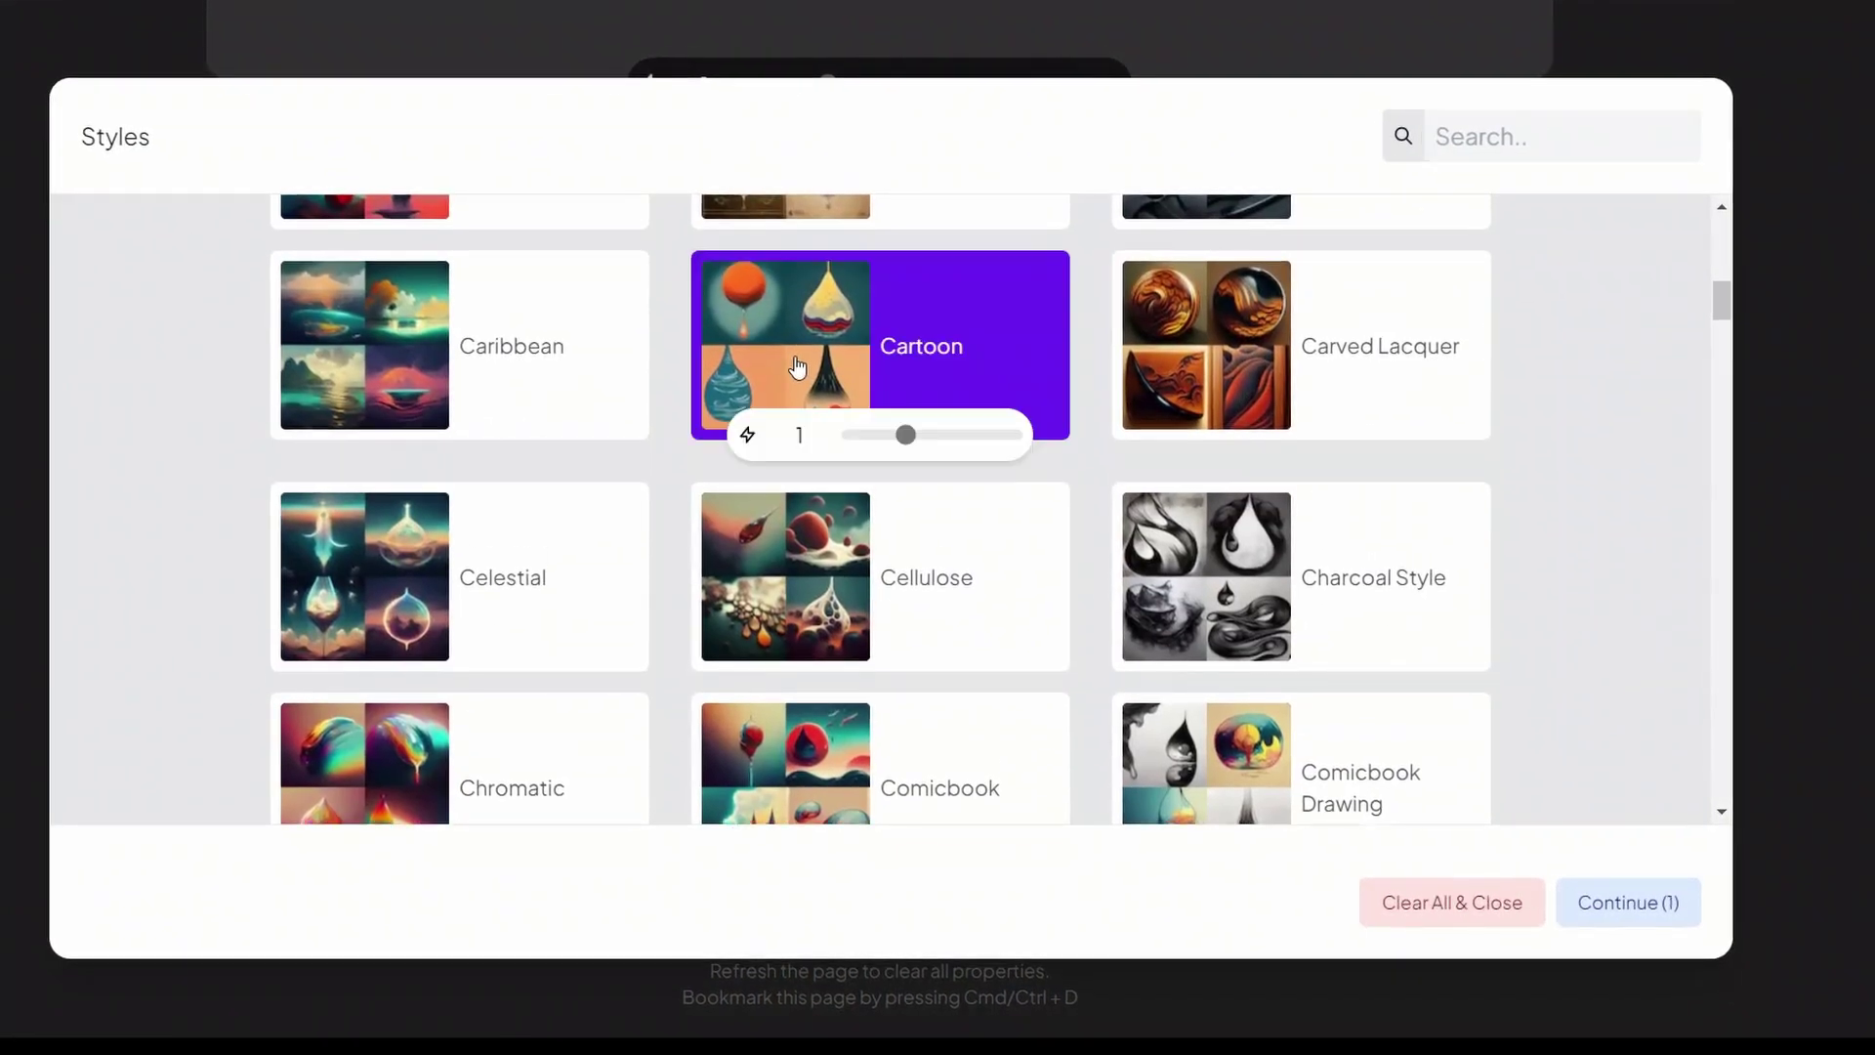
click(1661, 910)
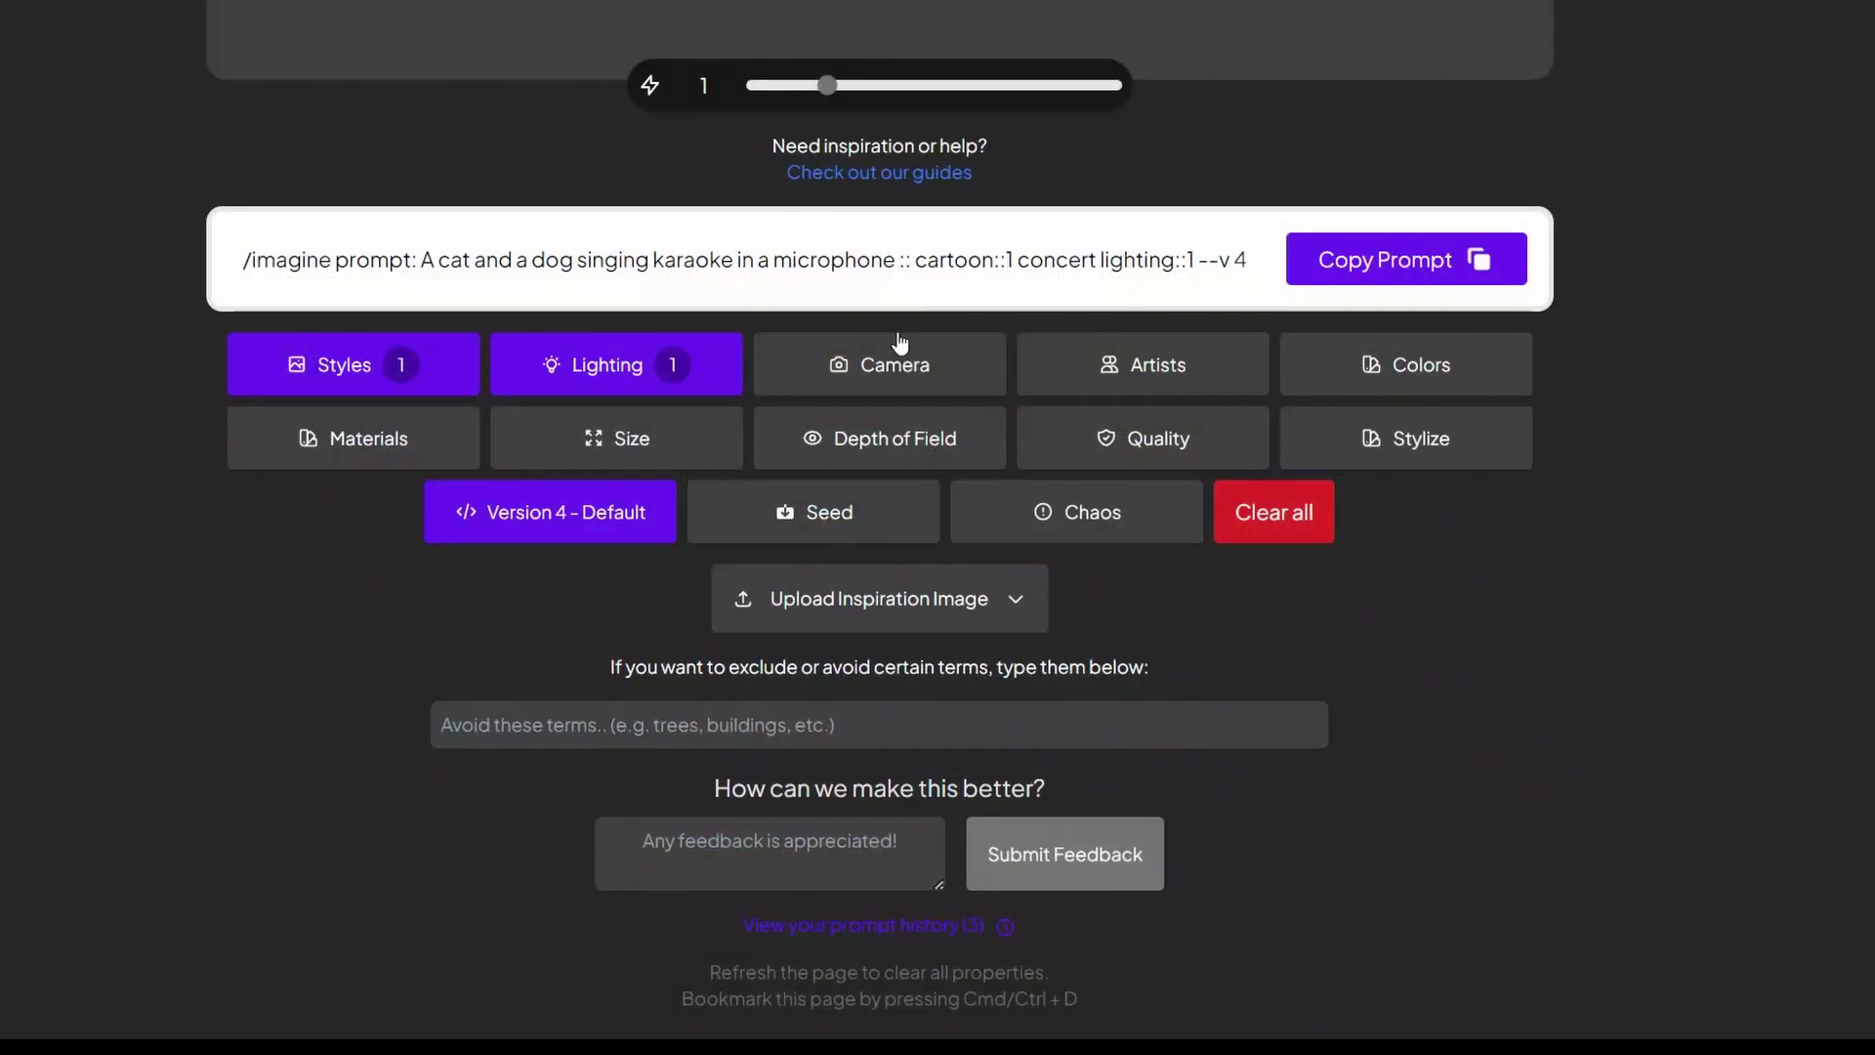
Add the Ultra Wide Angle Lens camera option at weight 1.
click(939, 364)
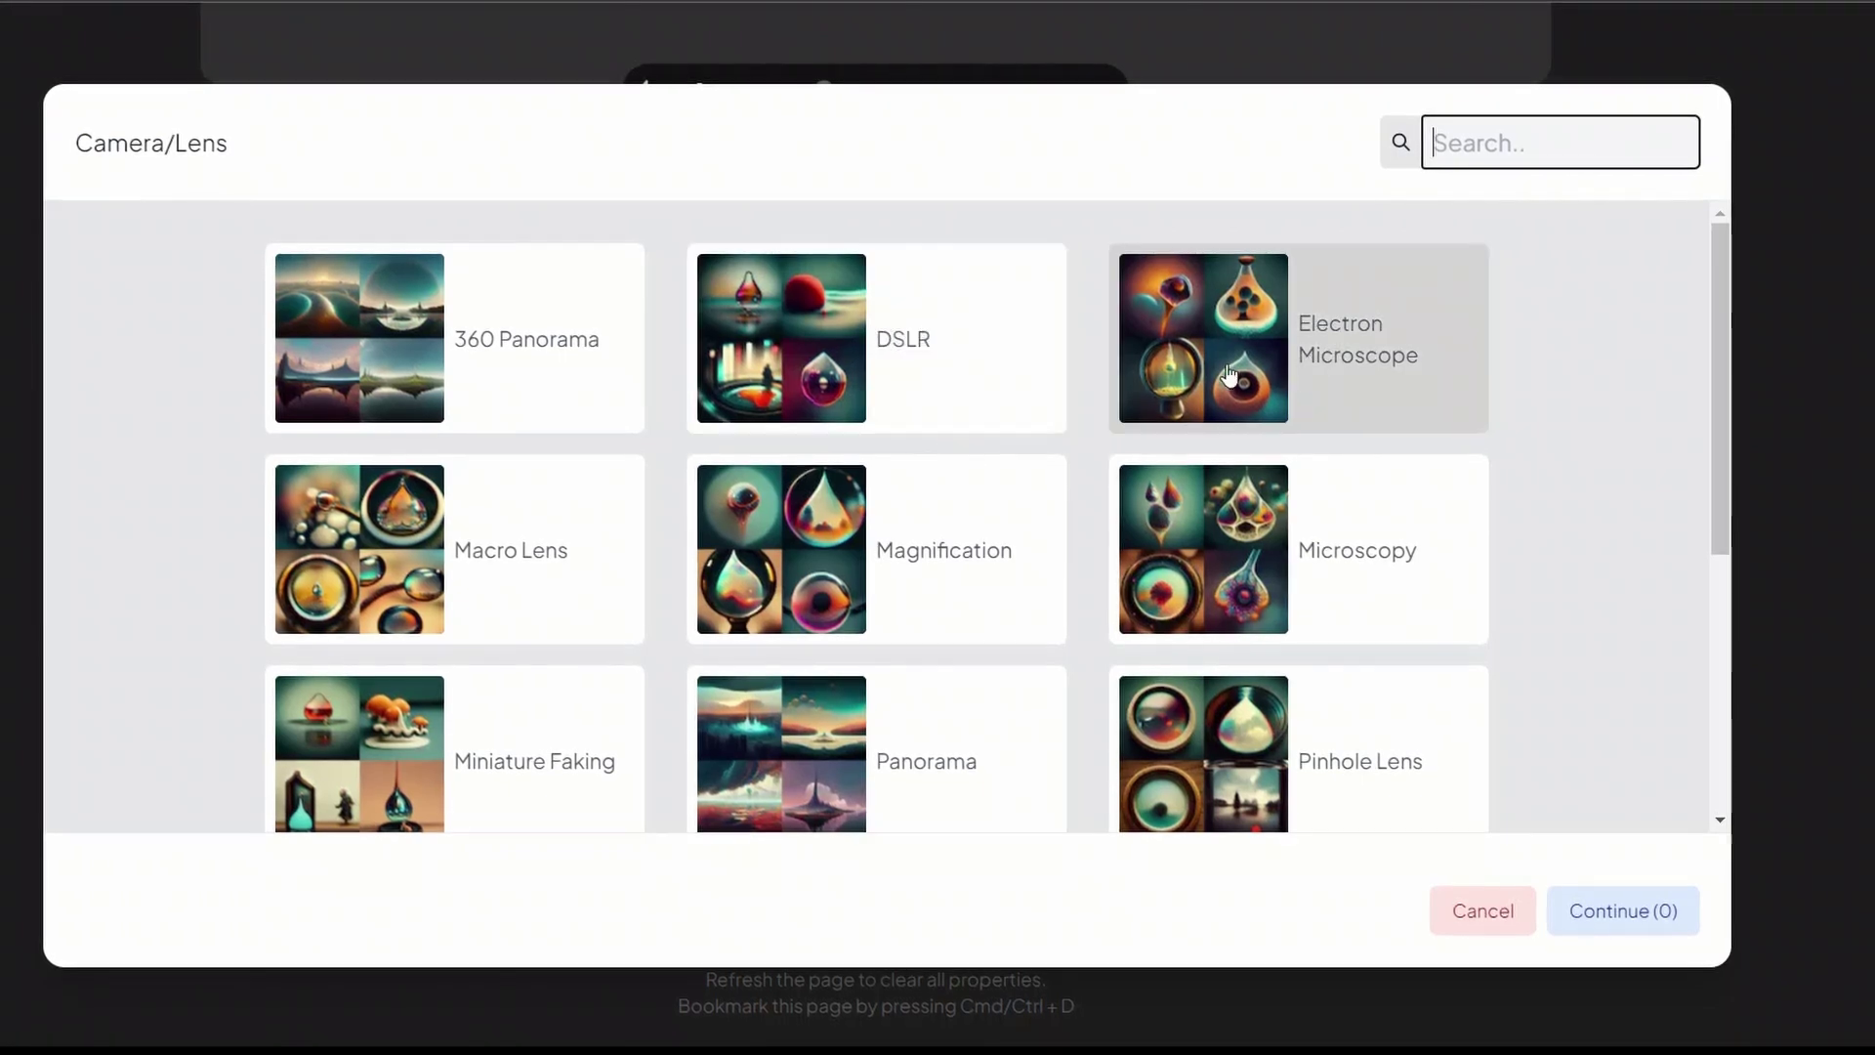
scroll(879, 469, down, 2)
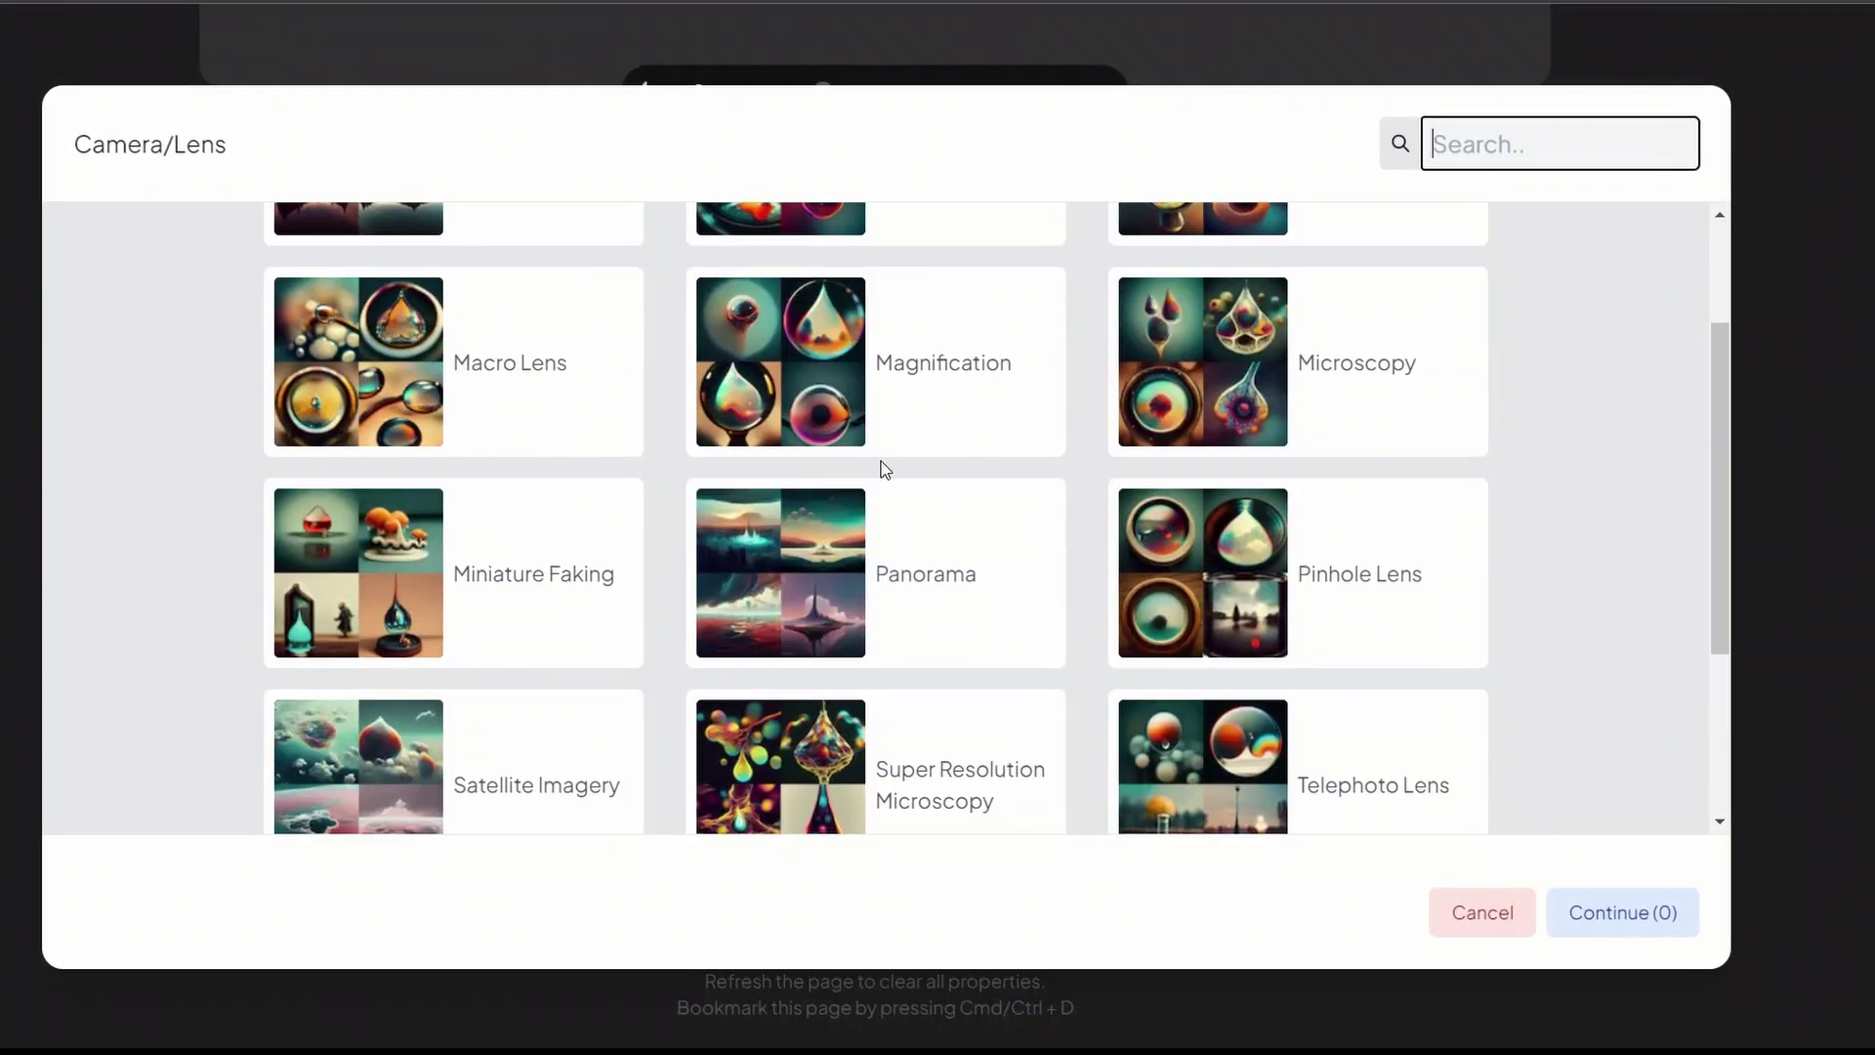
scroll(1013, 561, down, 2)
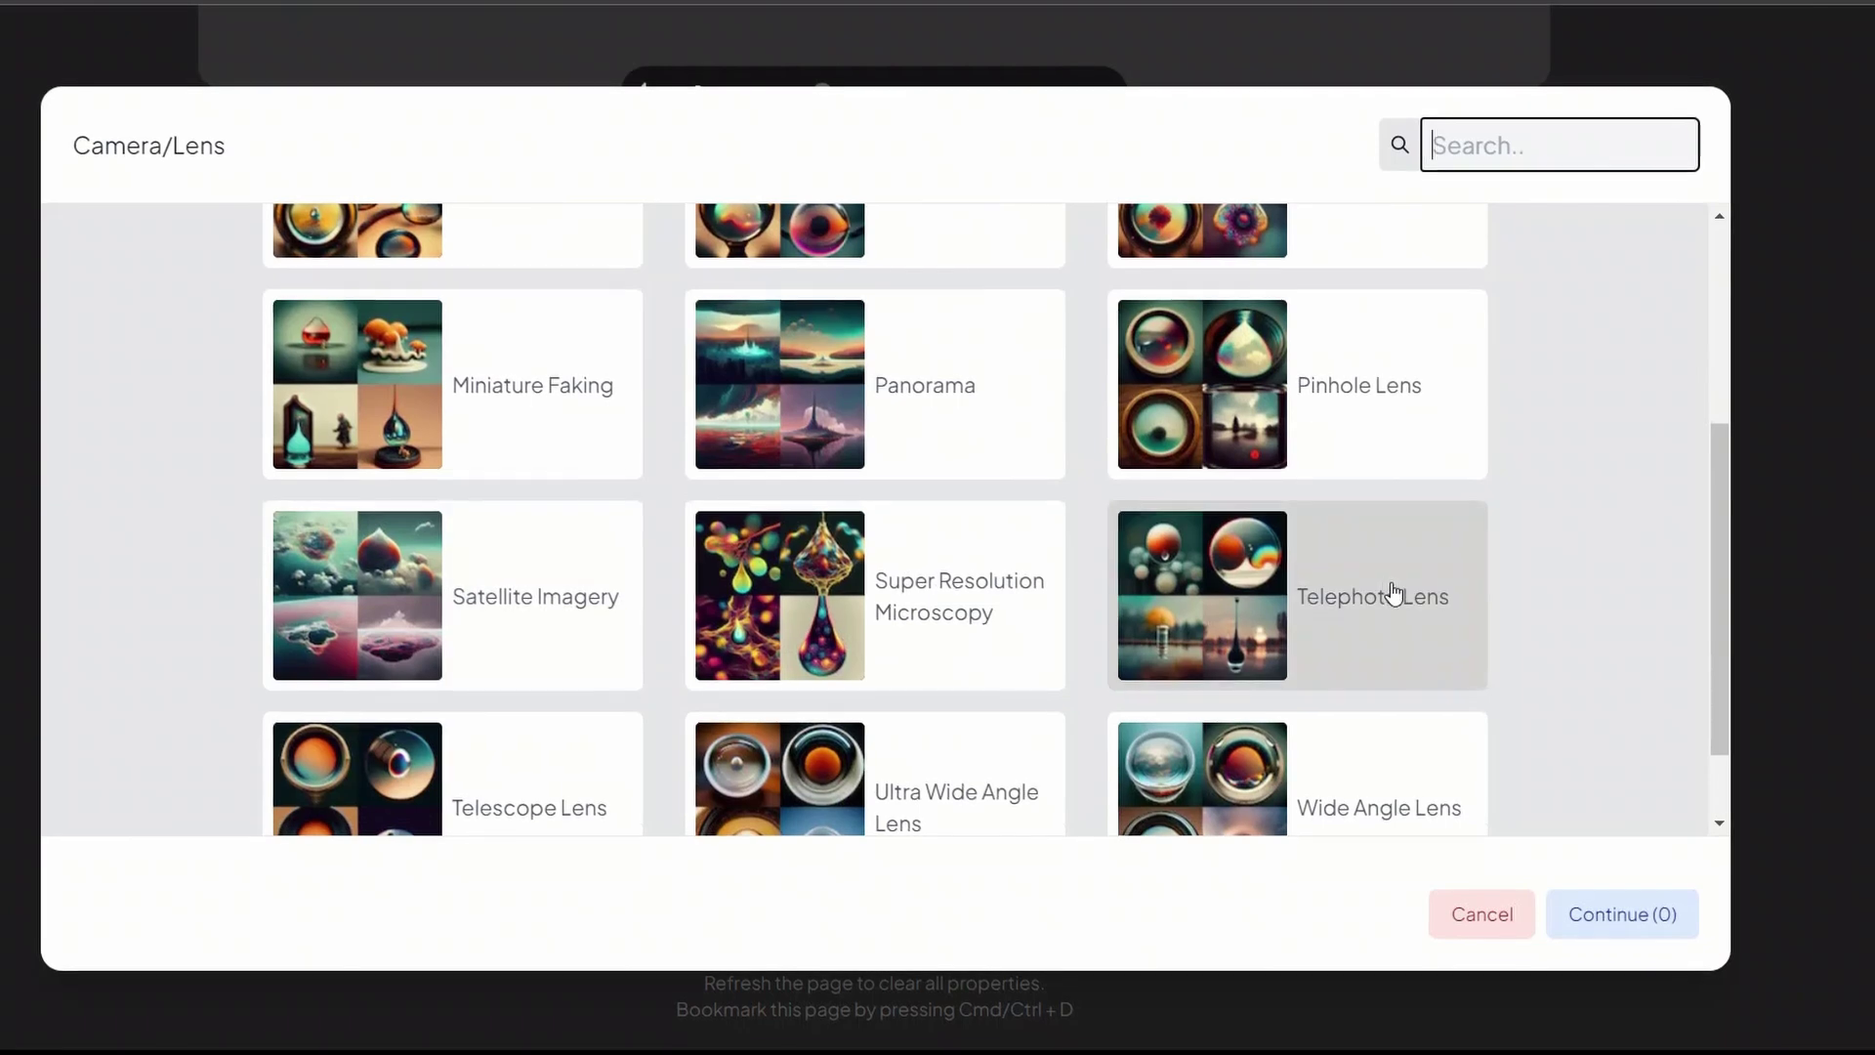
scroll(1394, 594, down, 1)
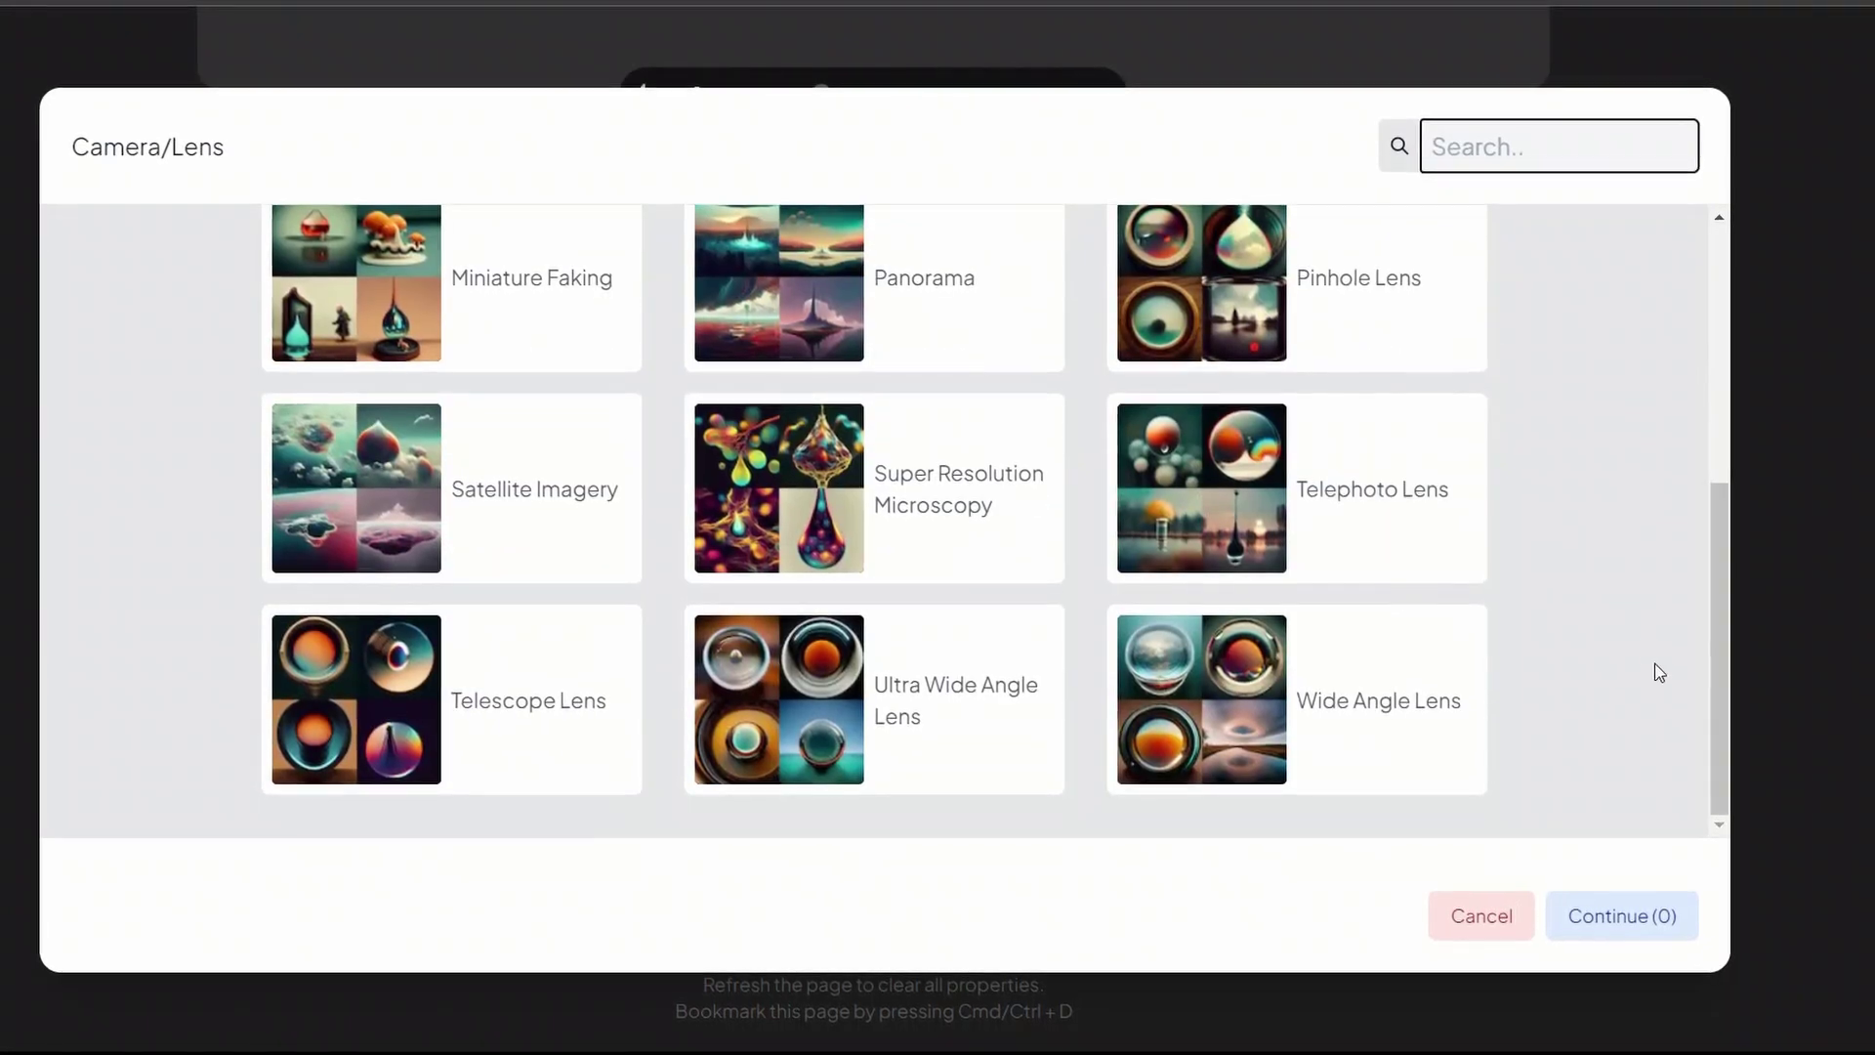
click(982, 745)
click(1622, 917)
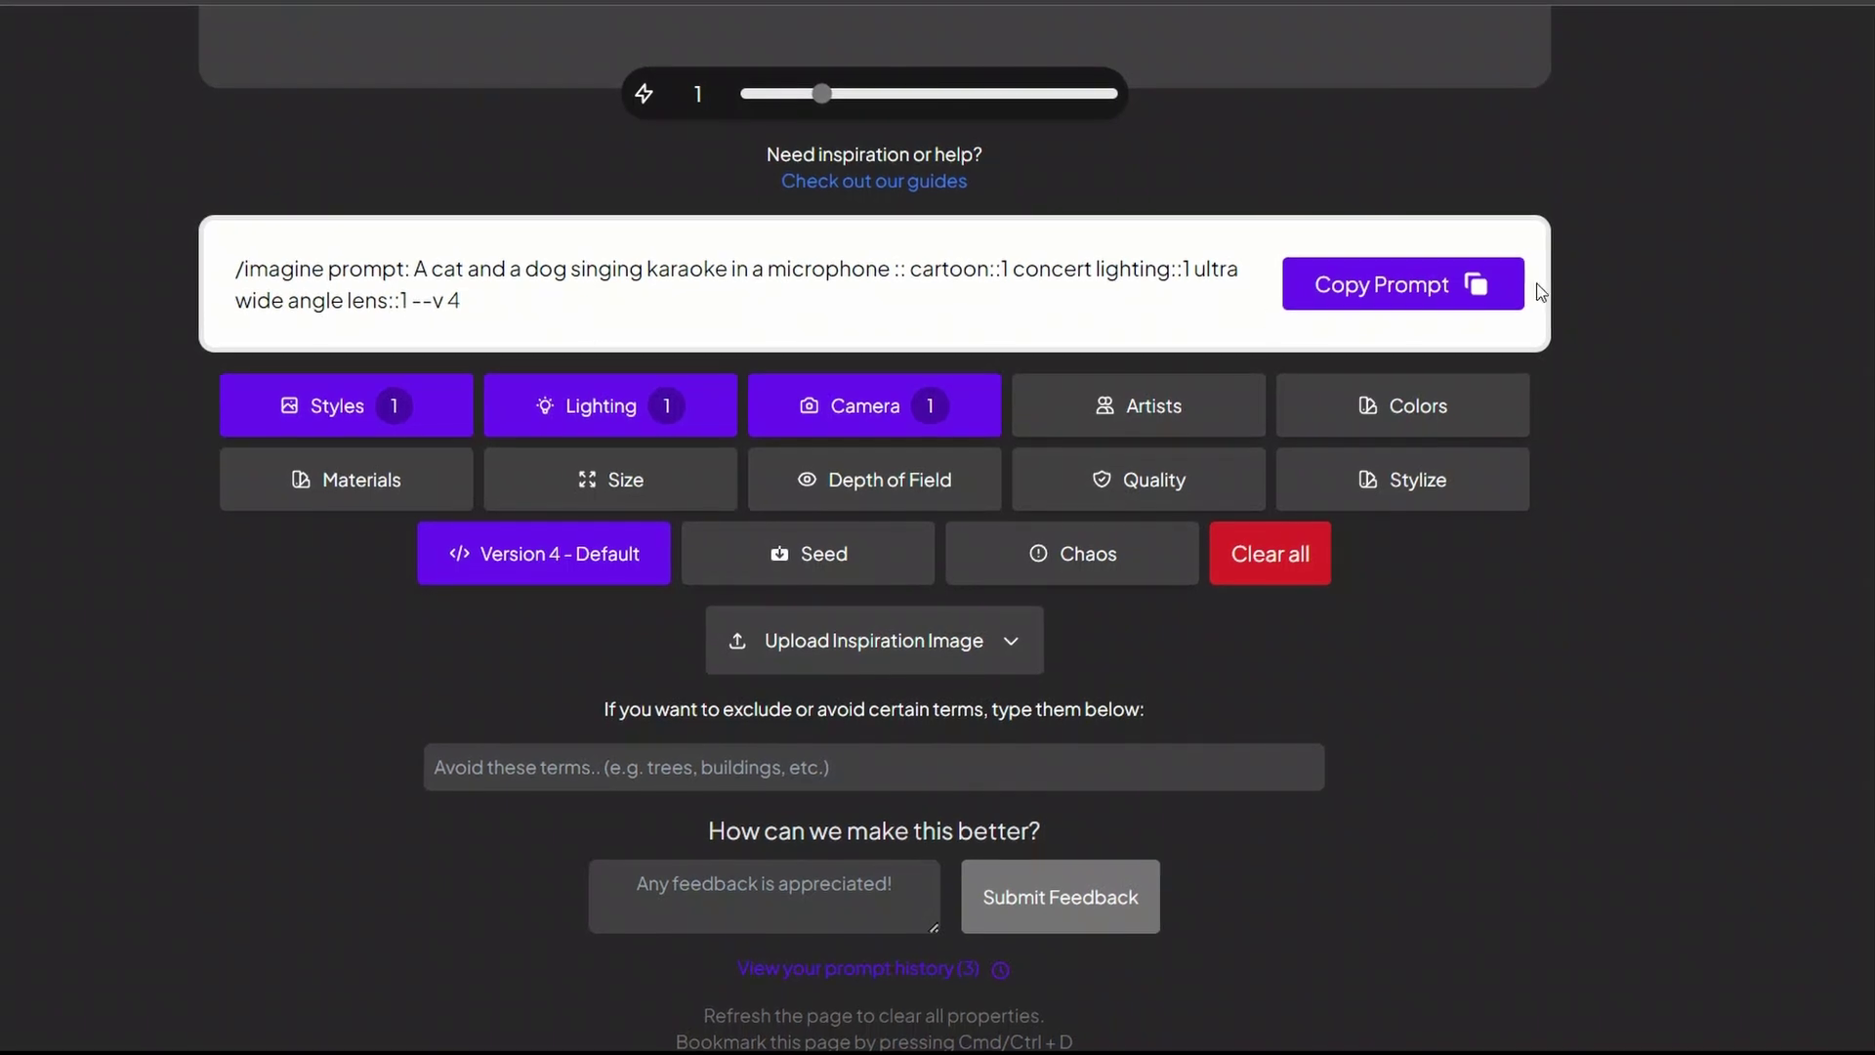
Copy the prompt 'cartoon::1 concert lighting::1 ultra wide angle lens::1 --v 4'.
click(1444, 286)
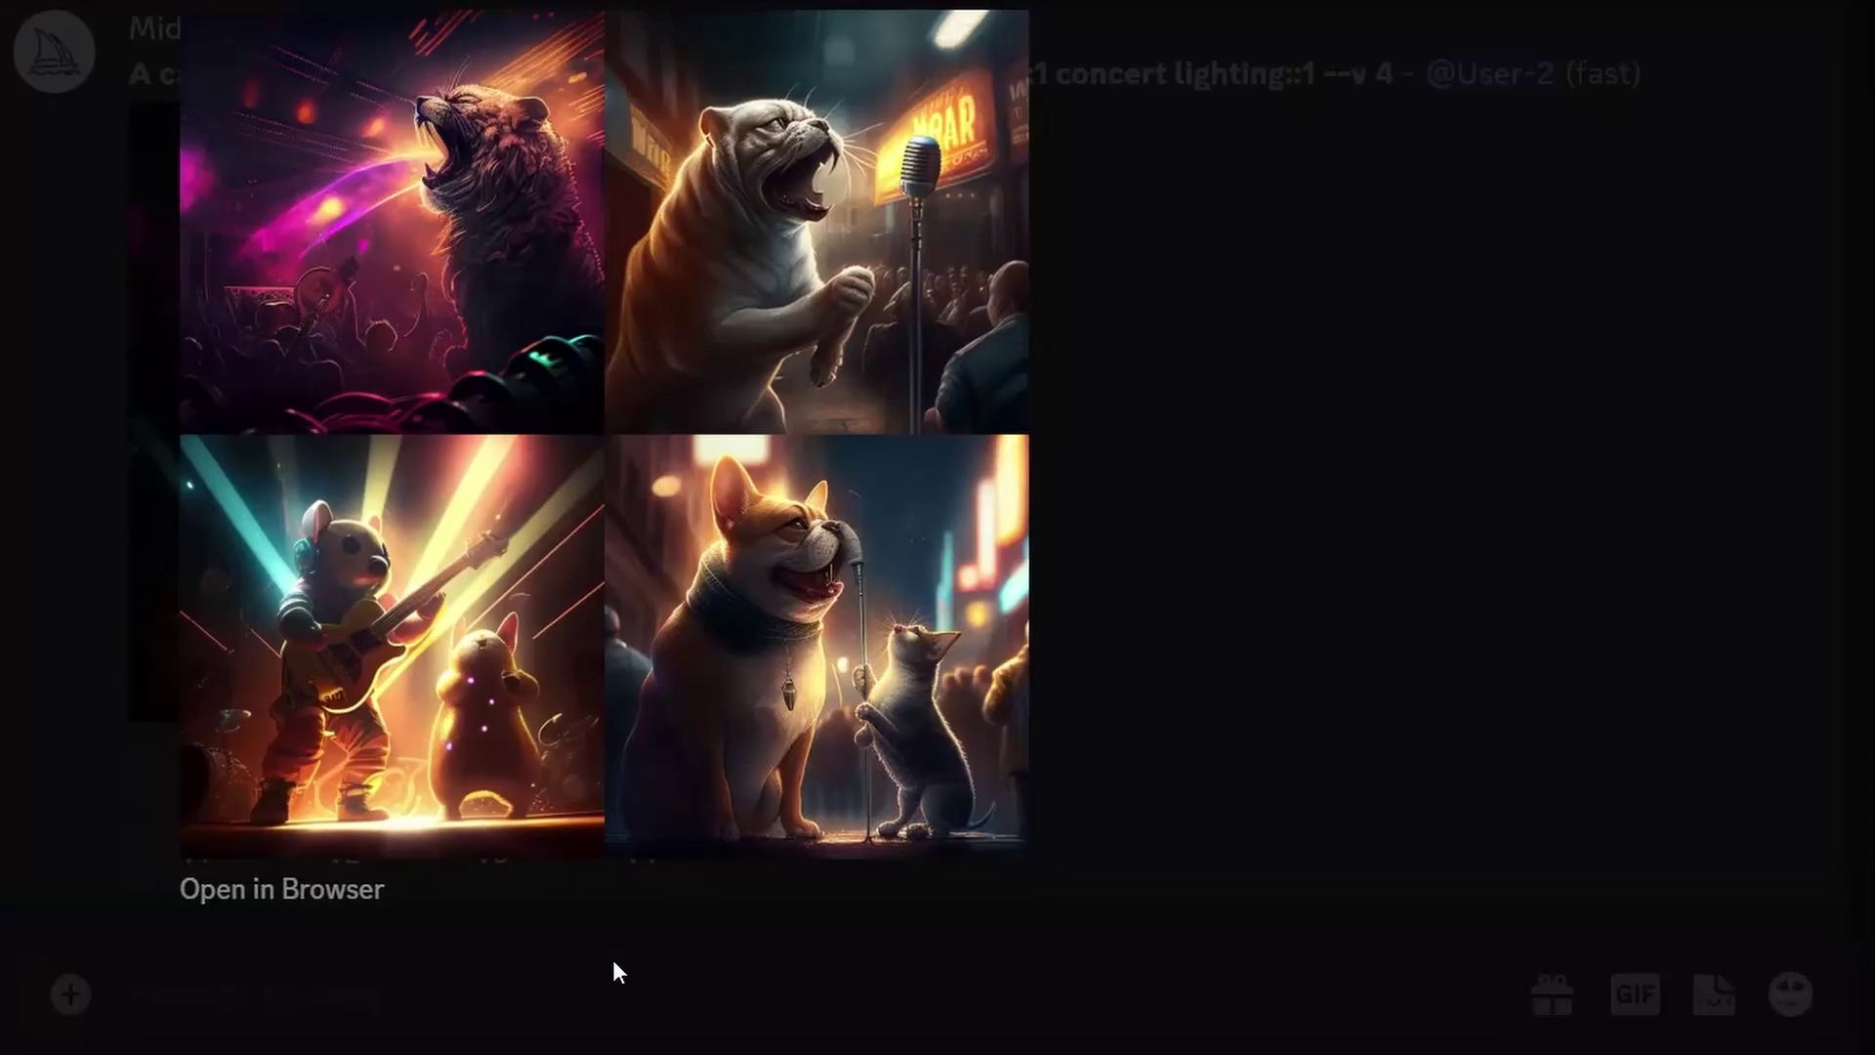
click(453, 959)
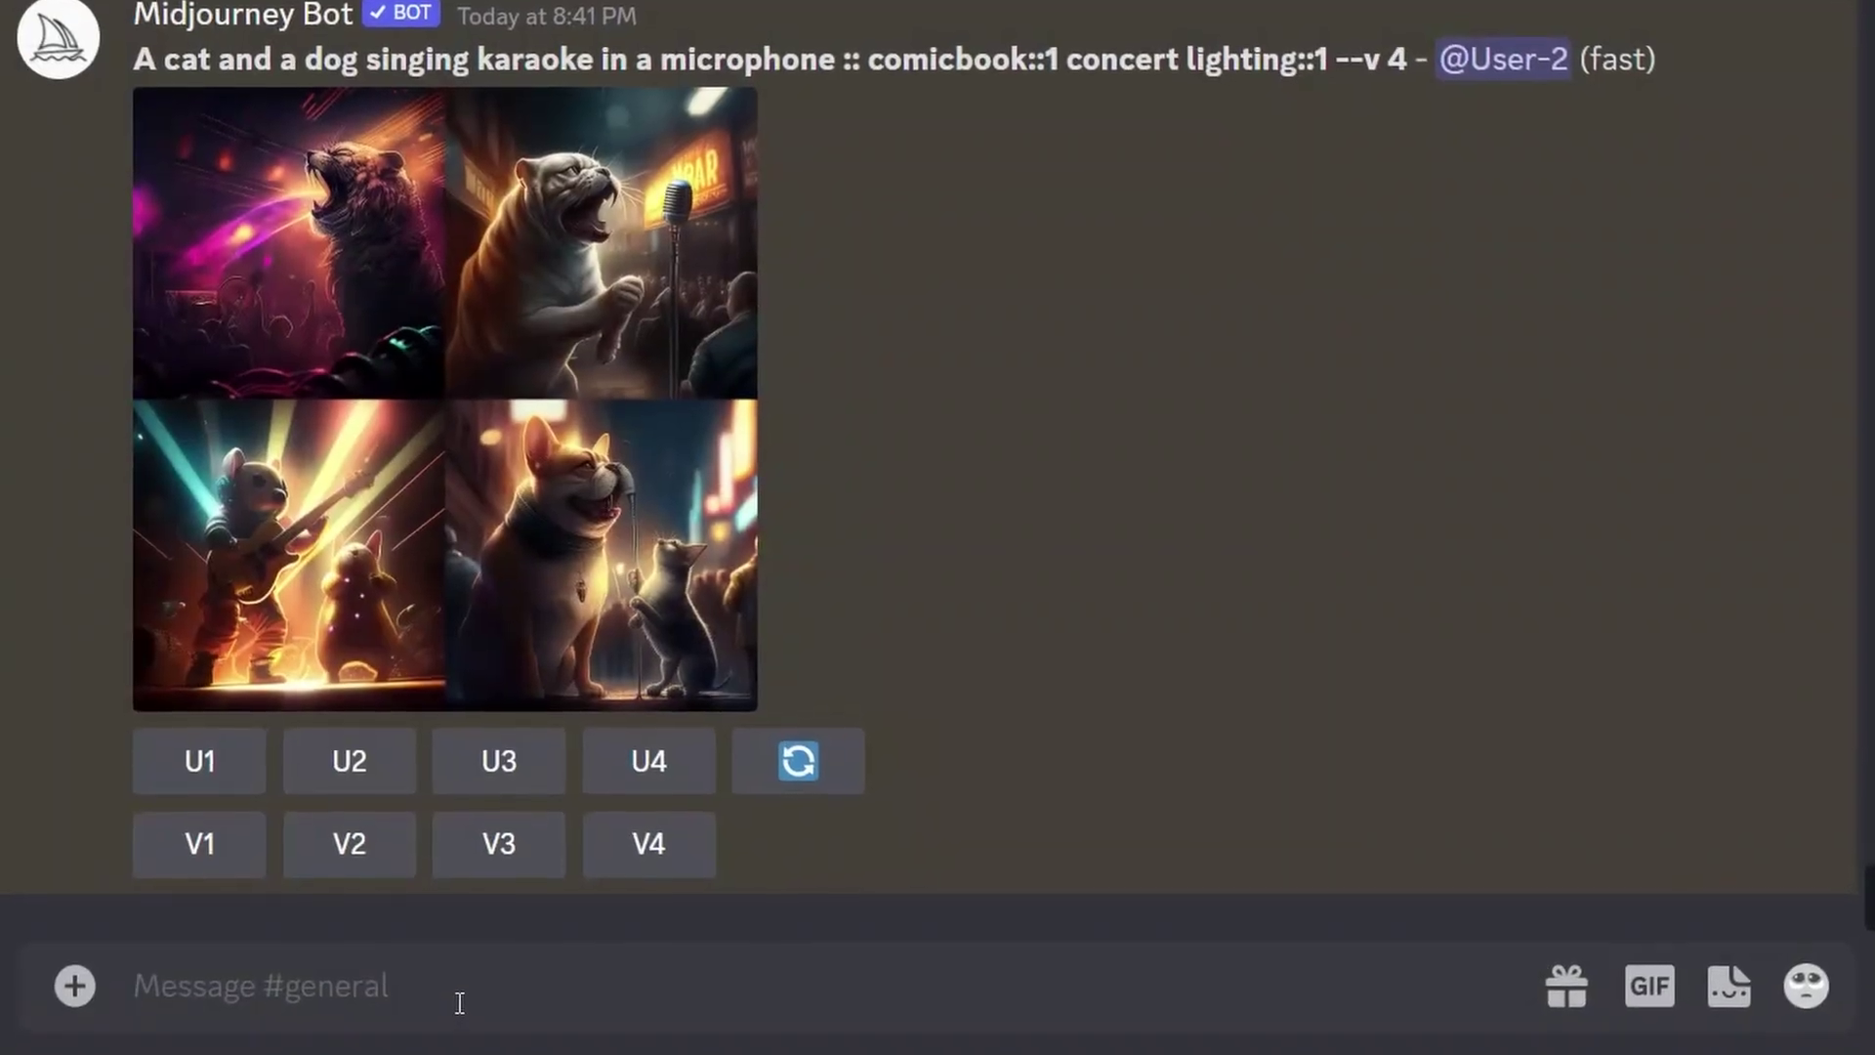
text(/)
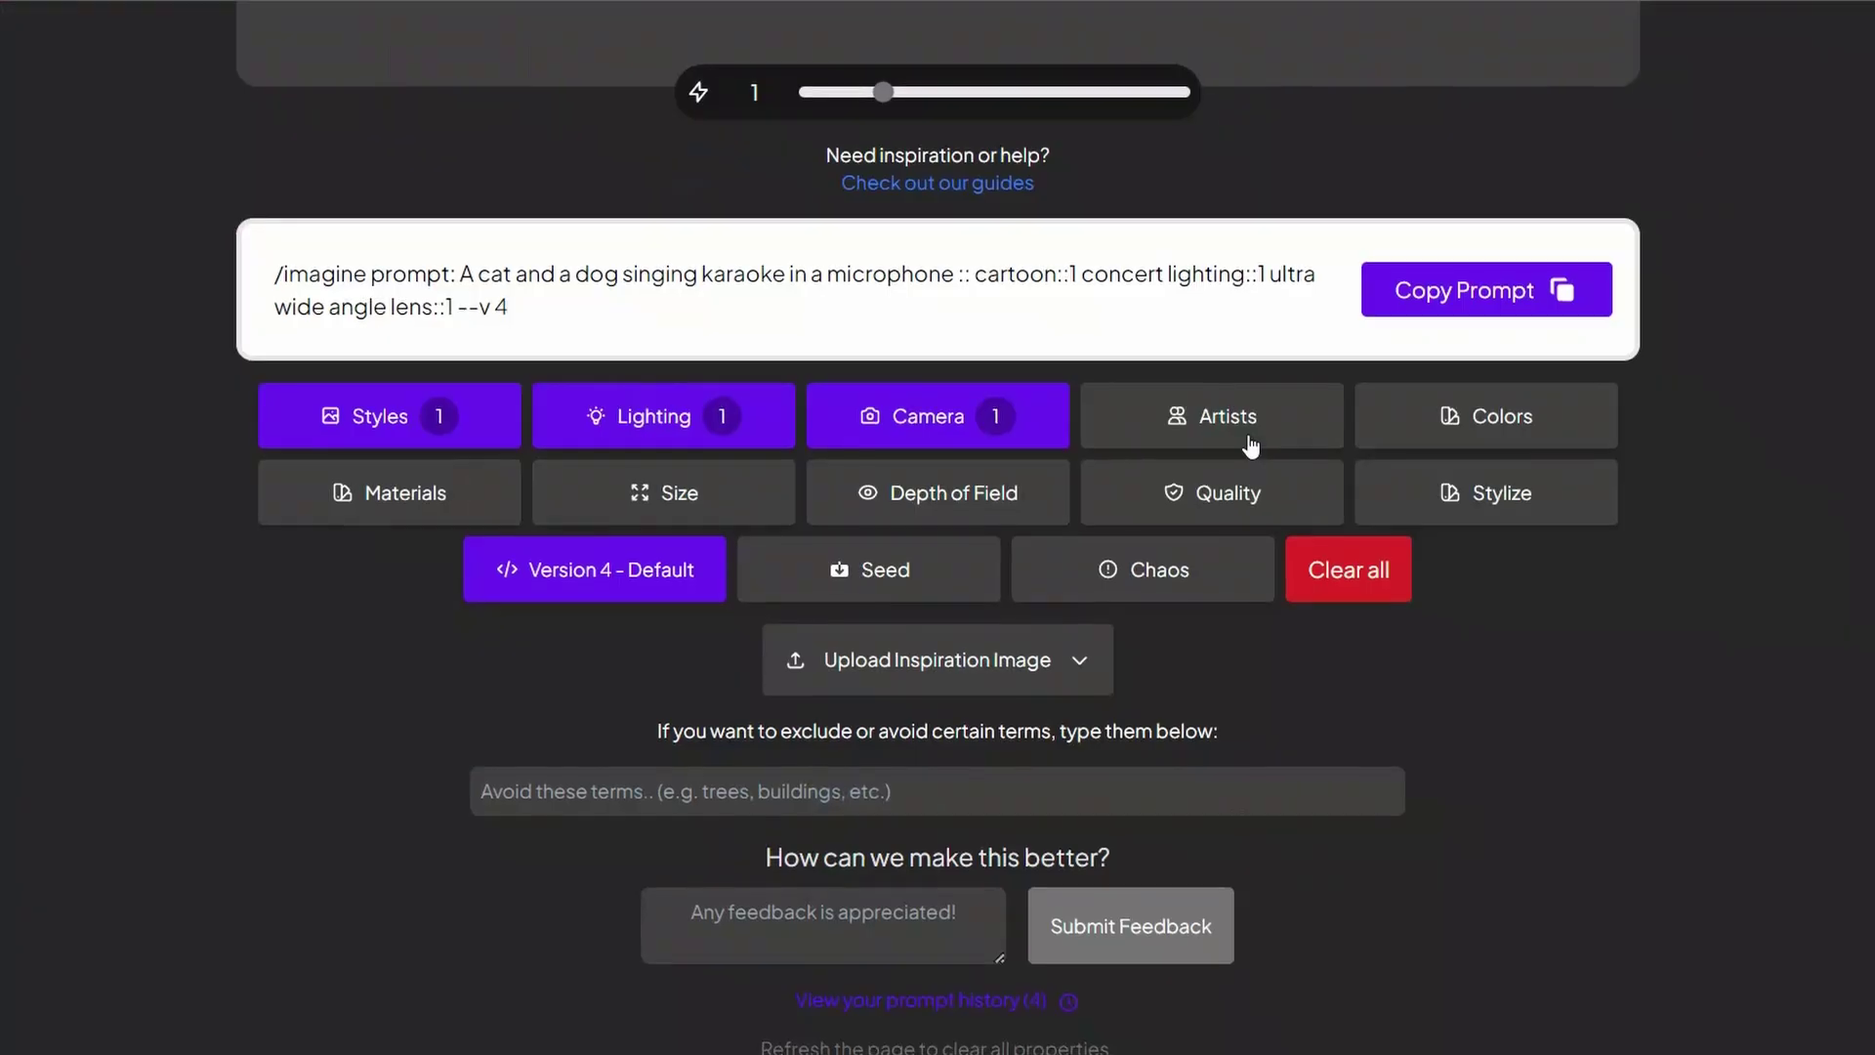
click(1251, 446)
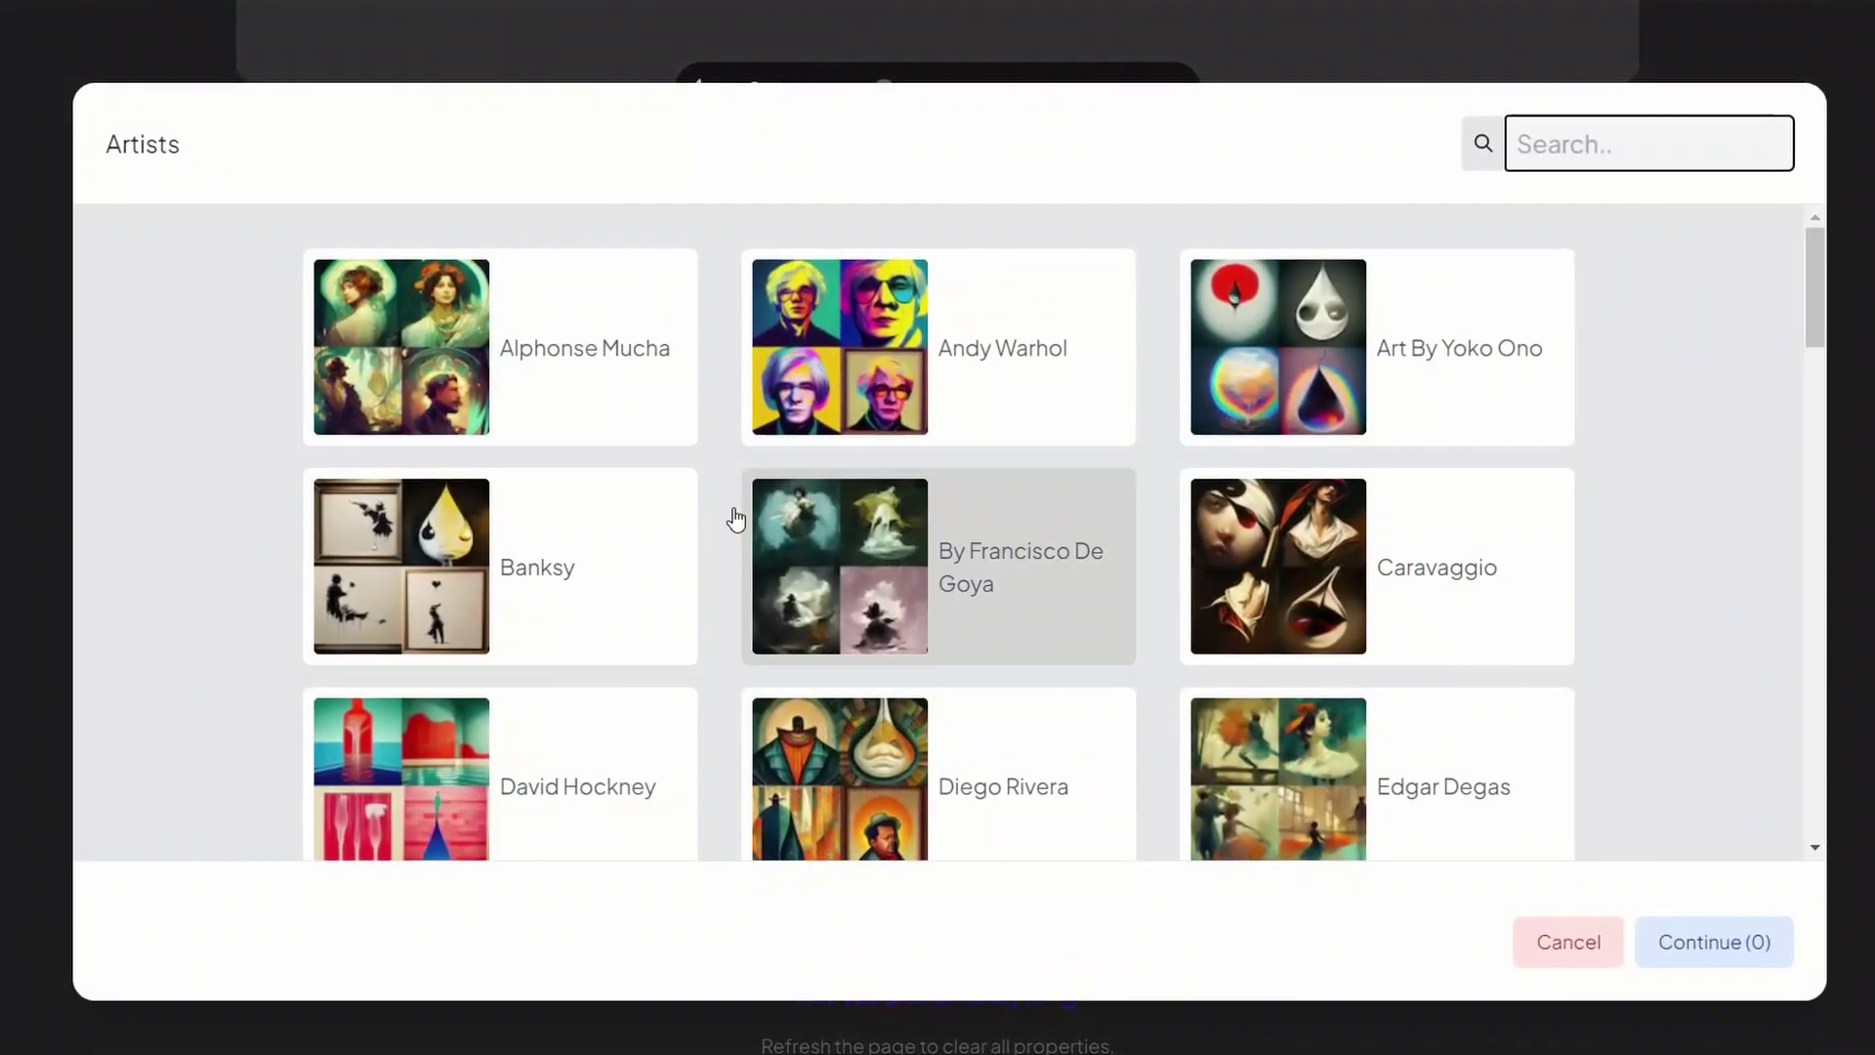
Browse the Artists gallery and cancel without adding an artist.
scroll(840, 630, down, 4)
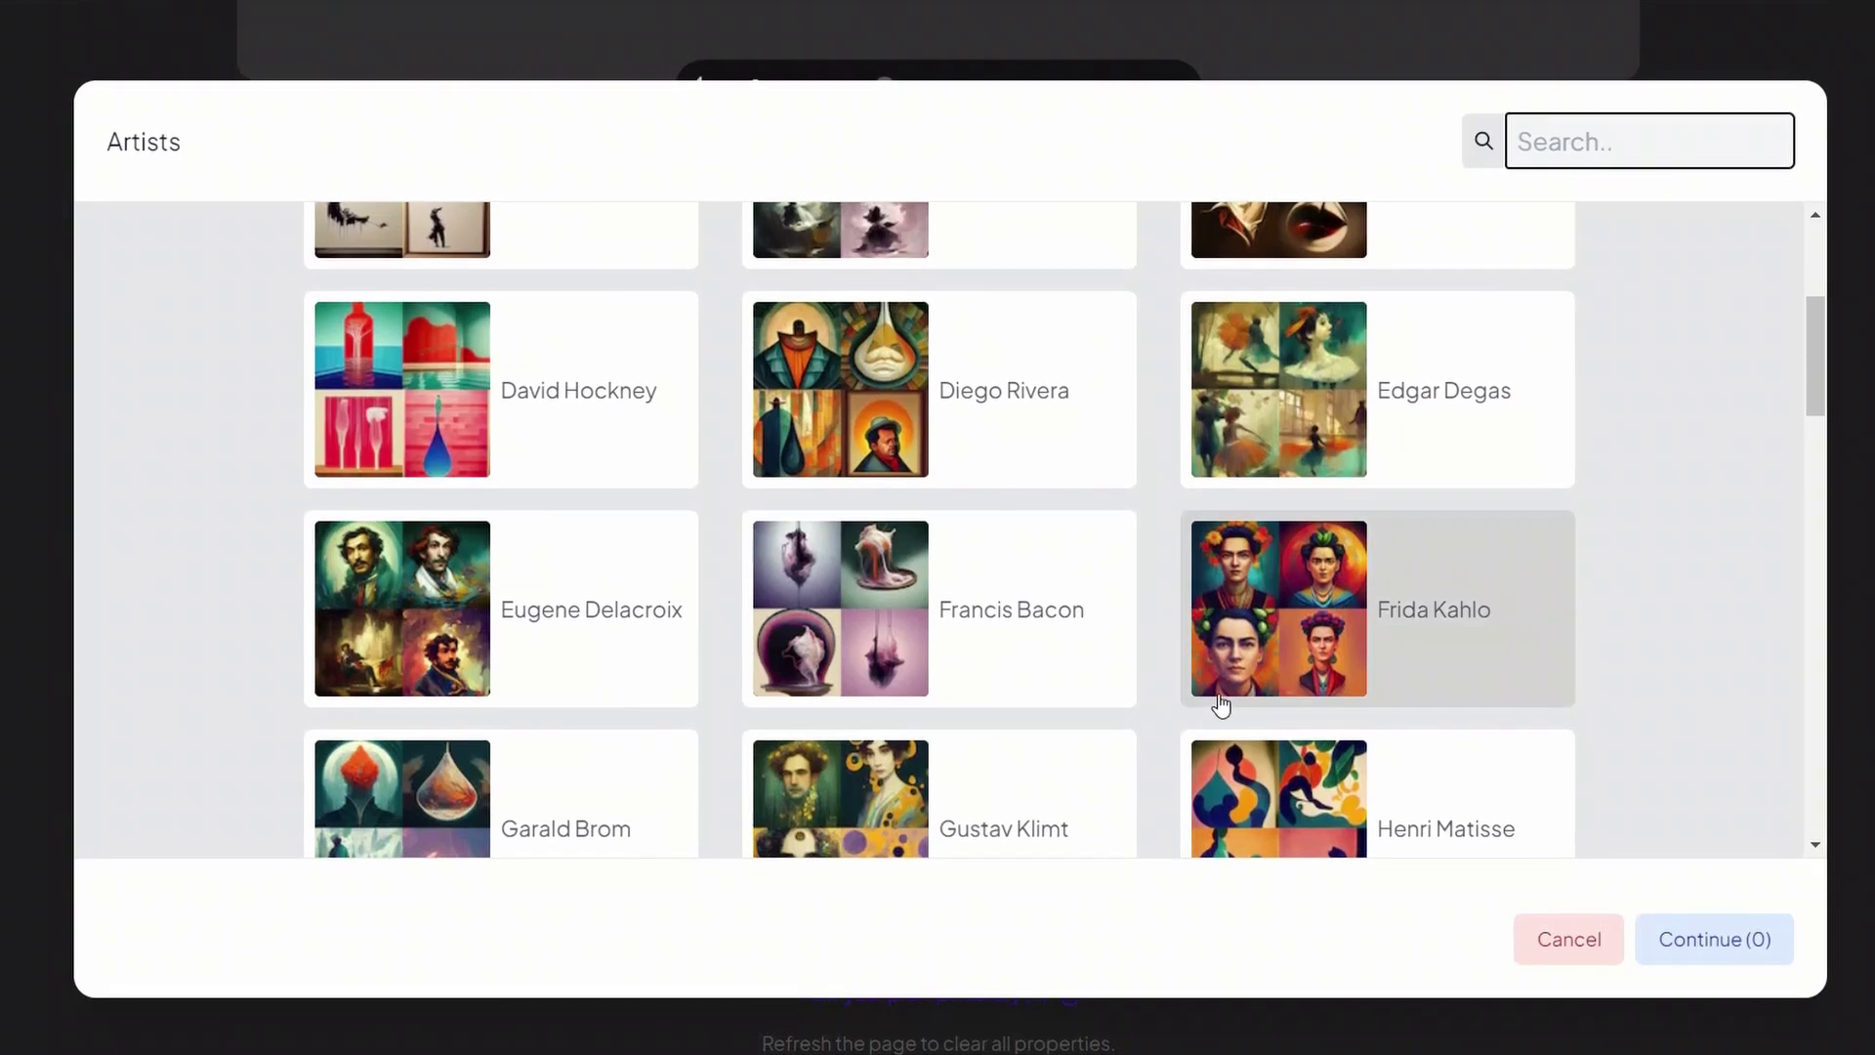
scroll(1219, 703, down, 3)
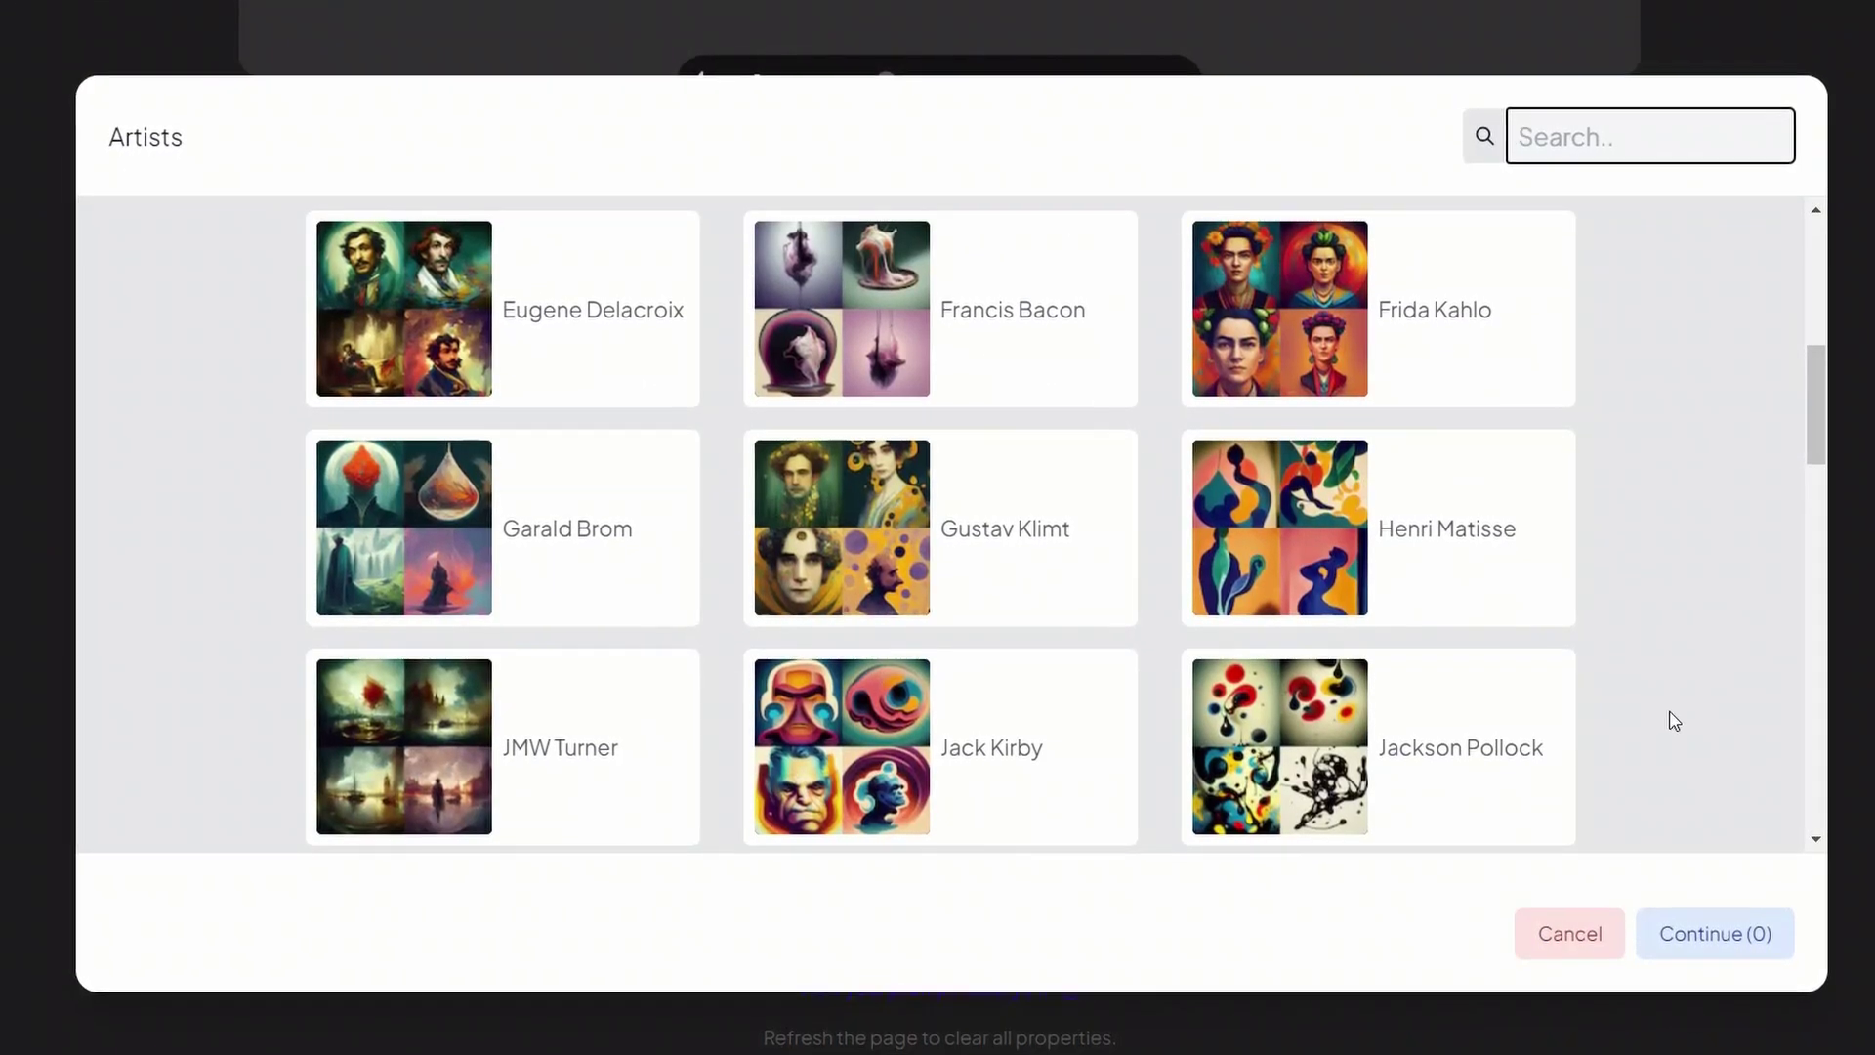
click(1577, 935)
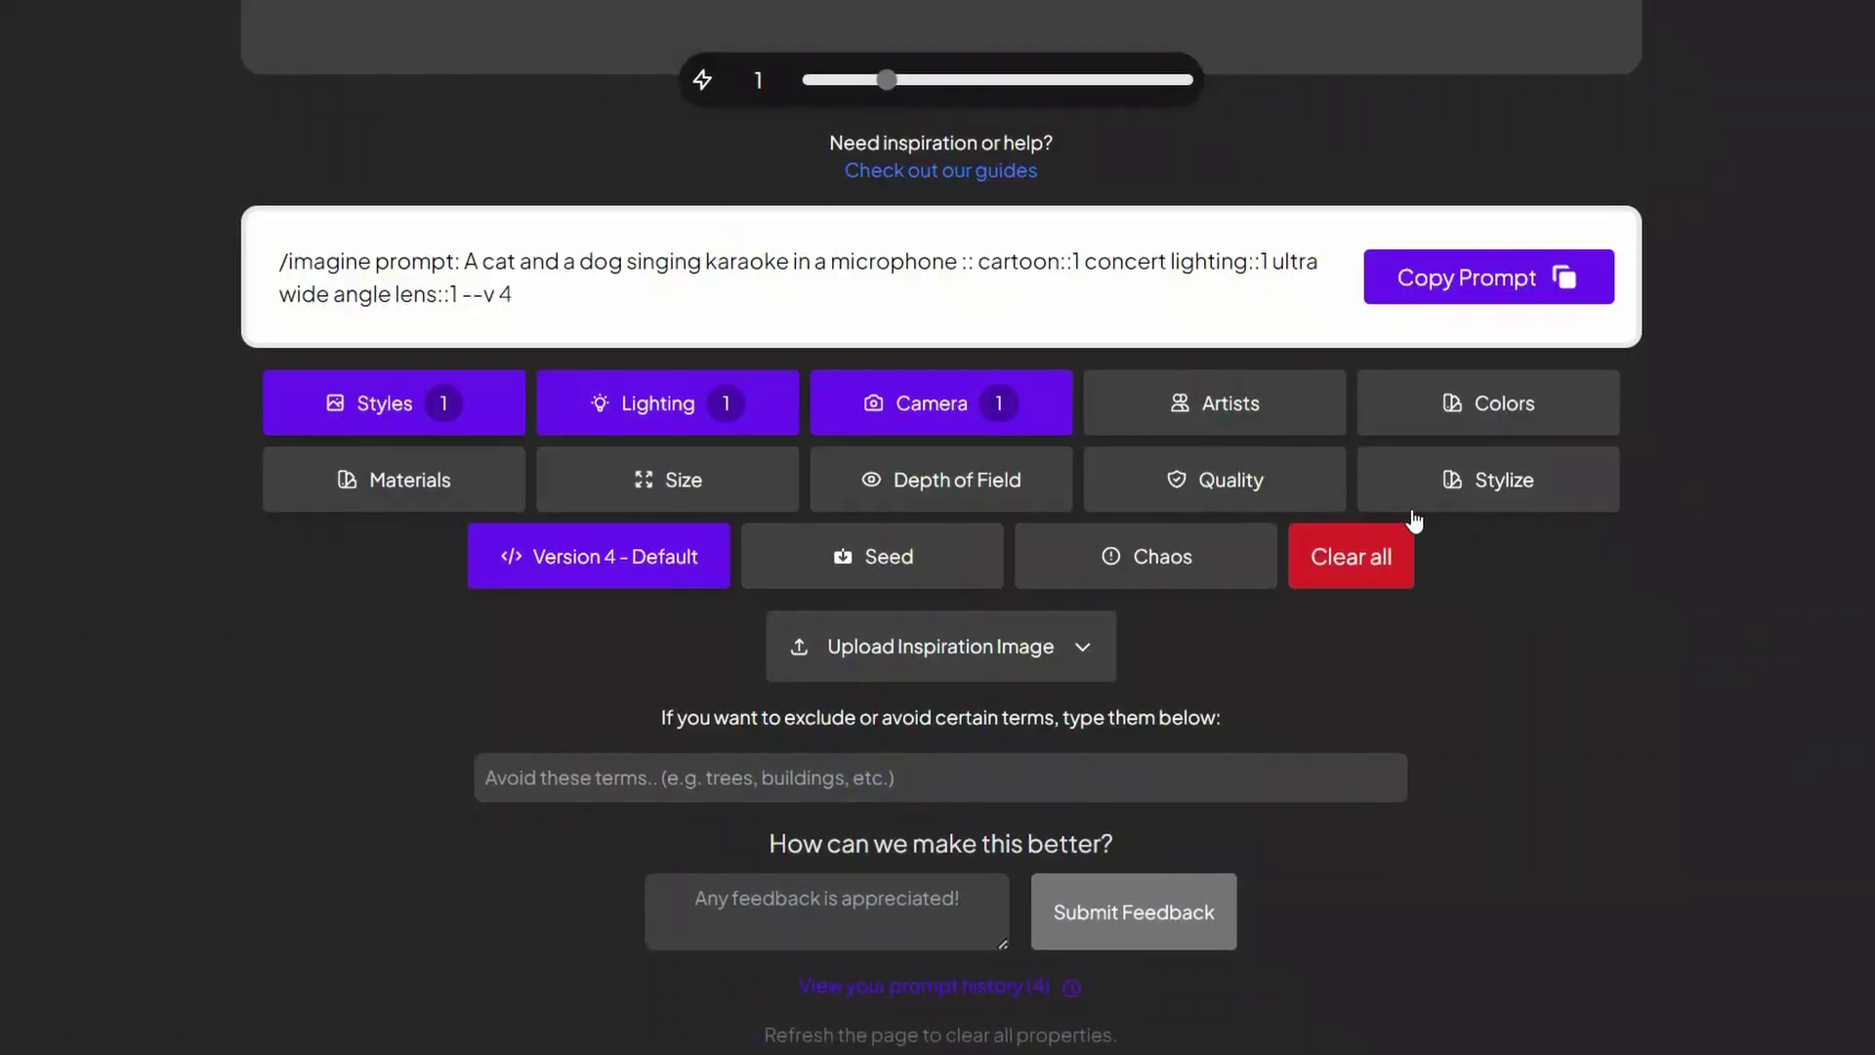
Add Neon Purple Color to the prompt, adjusting its weight slider.
click(1534, 425)
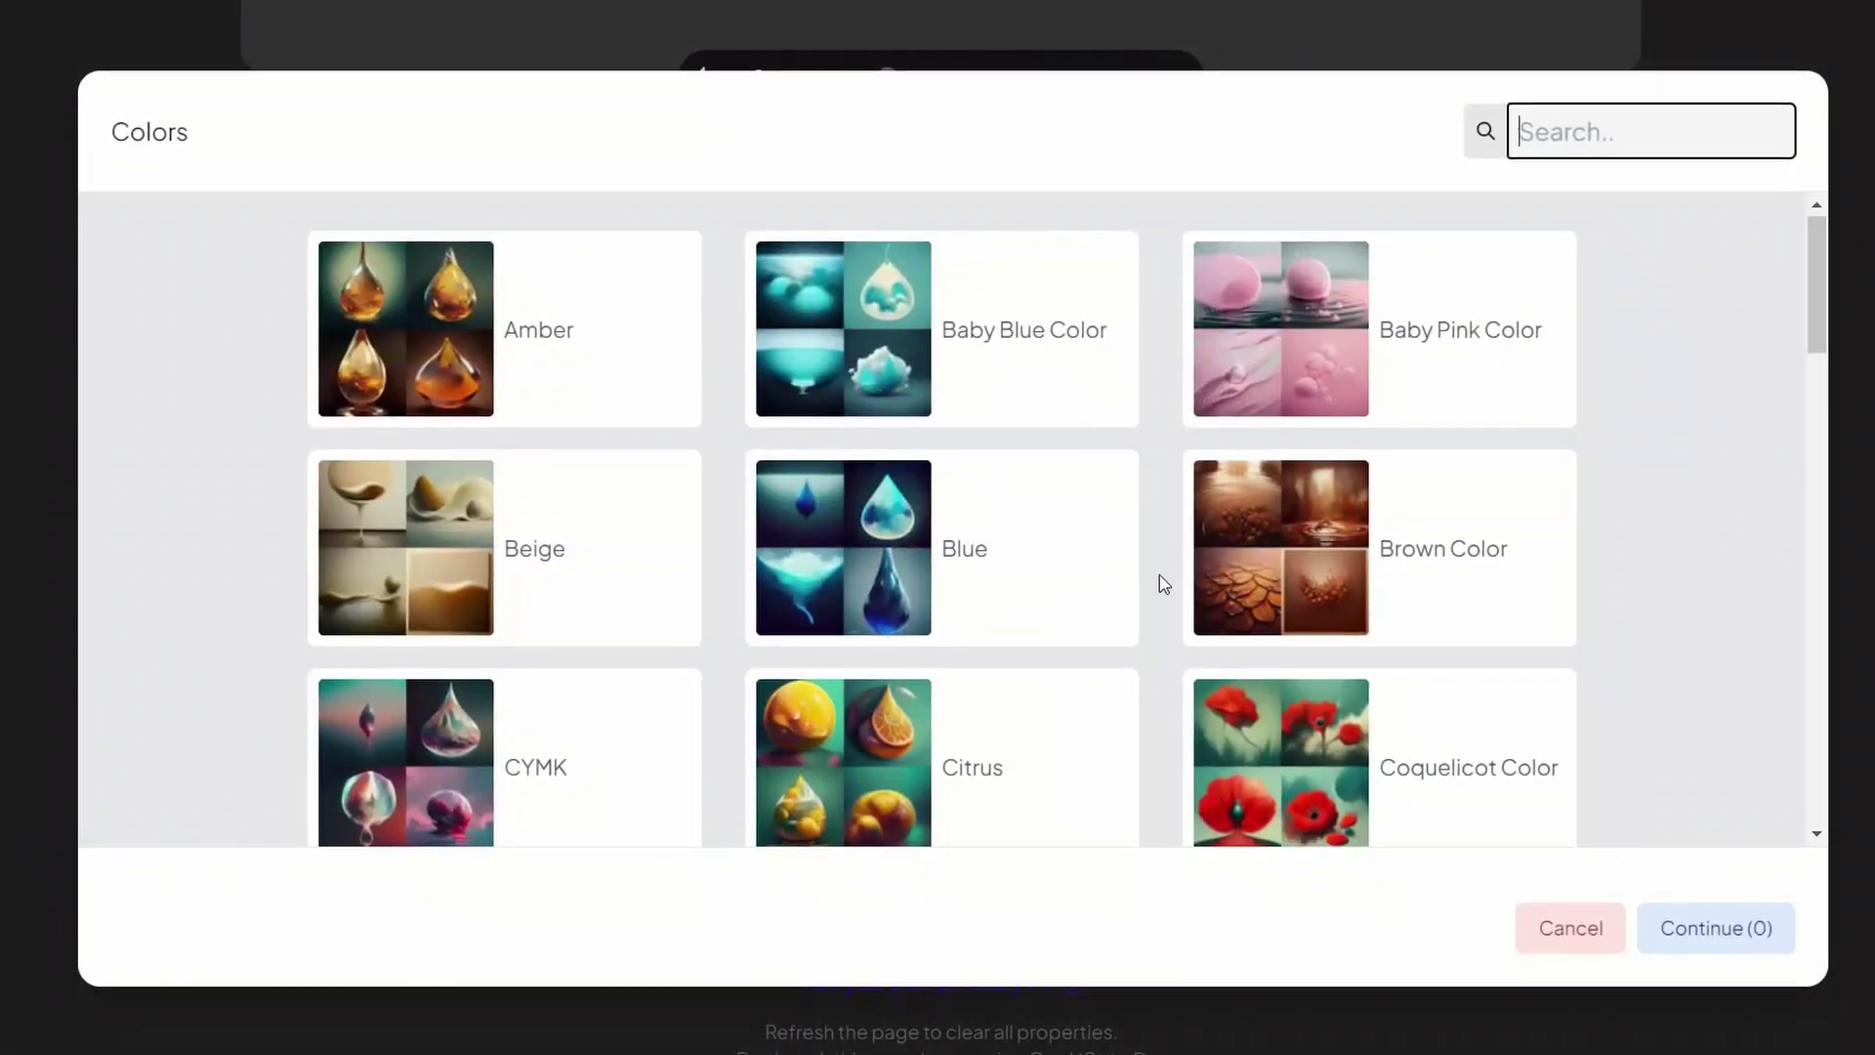
scroll(1160, 583, down, 4)
scroll(1162, 586, down, 2)
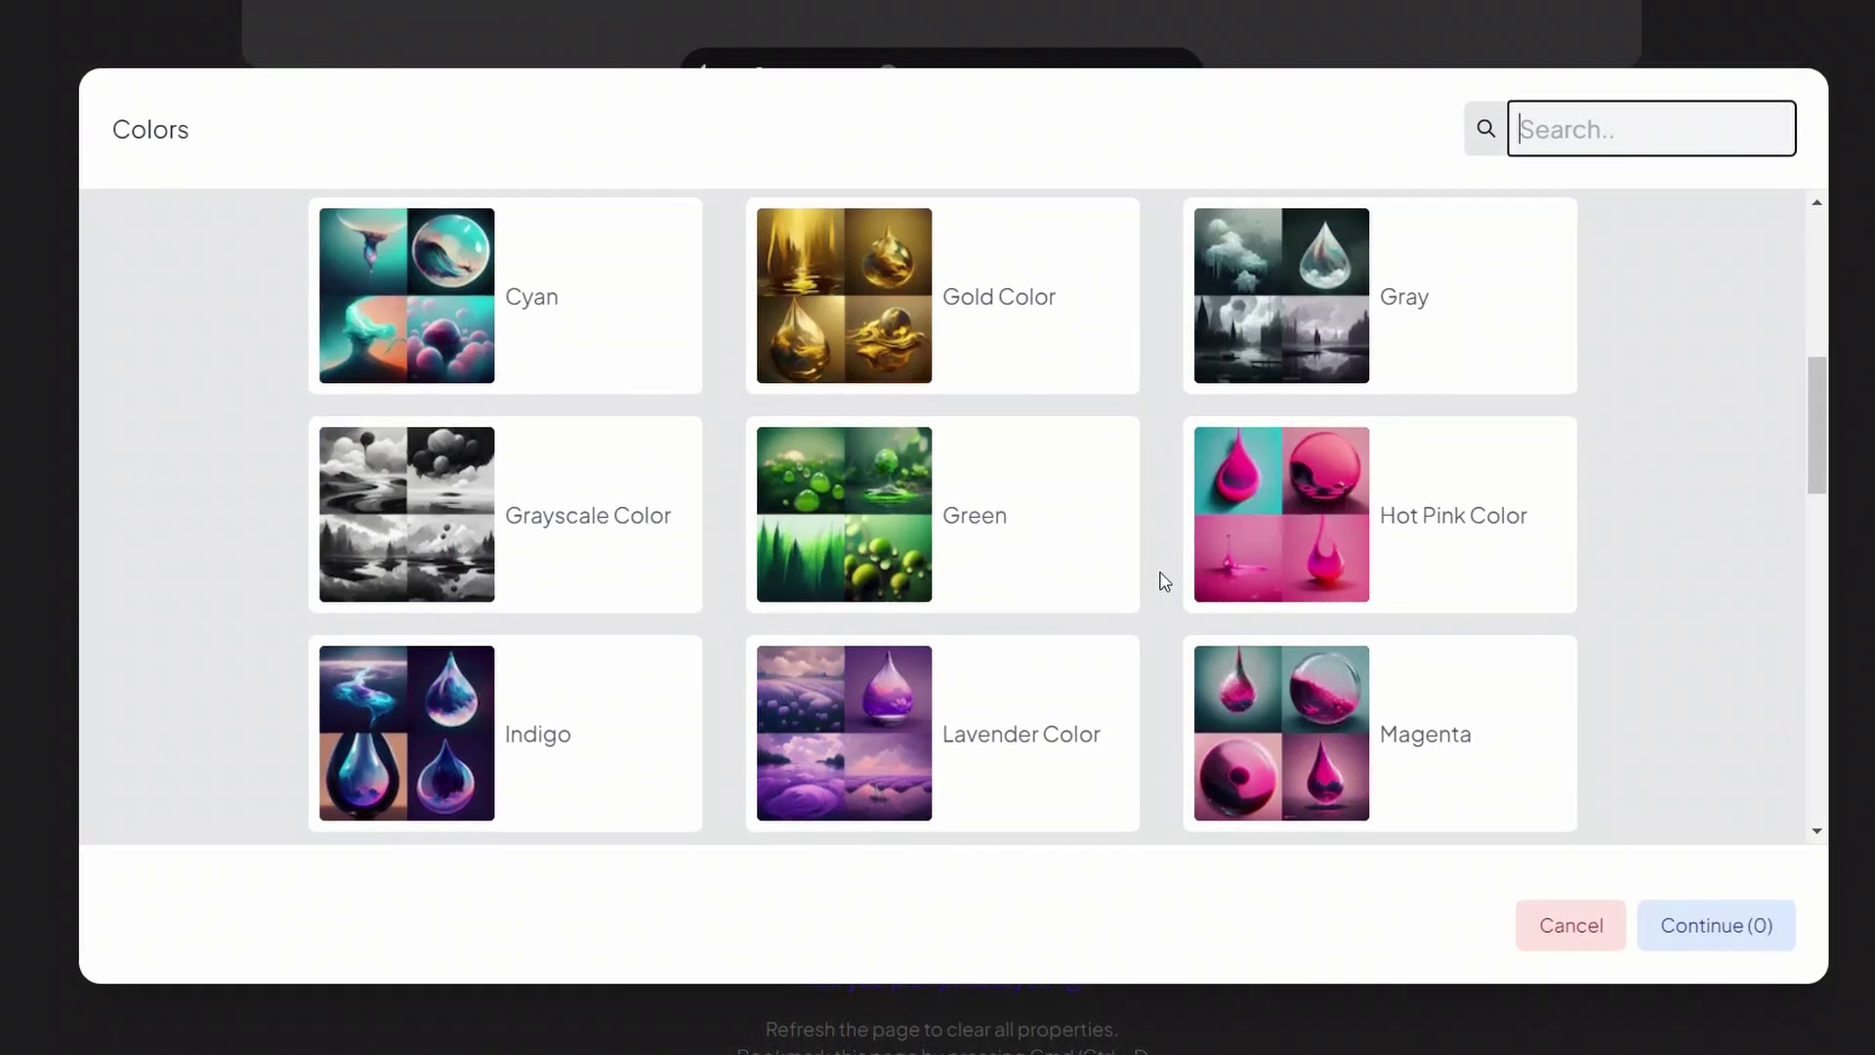
scroll(1158, 601, down, 5)
scroll(1154, 615, down, 3)
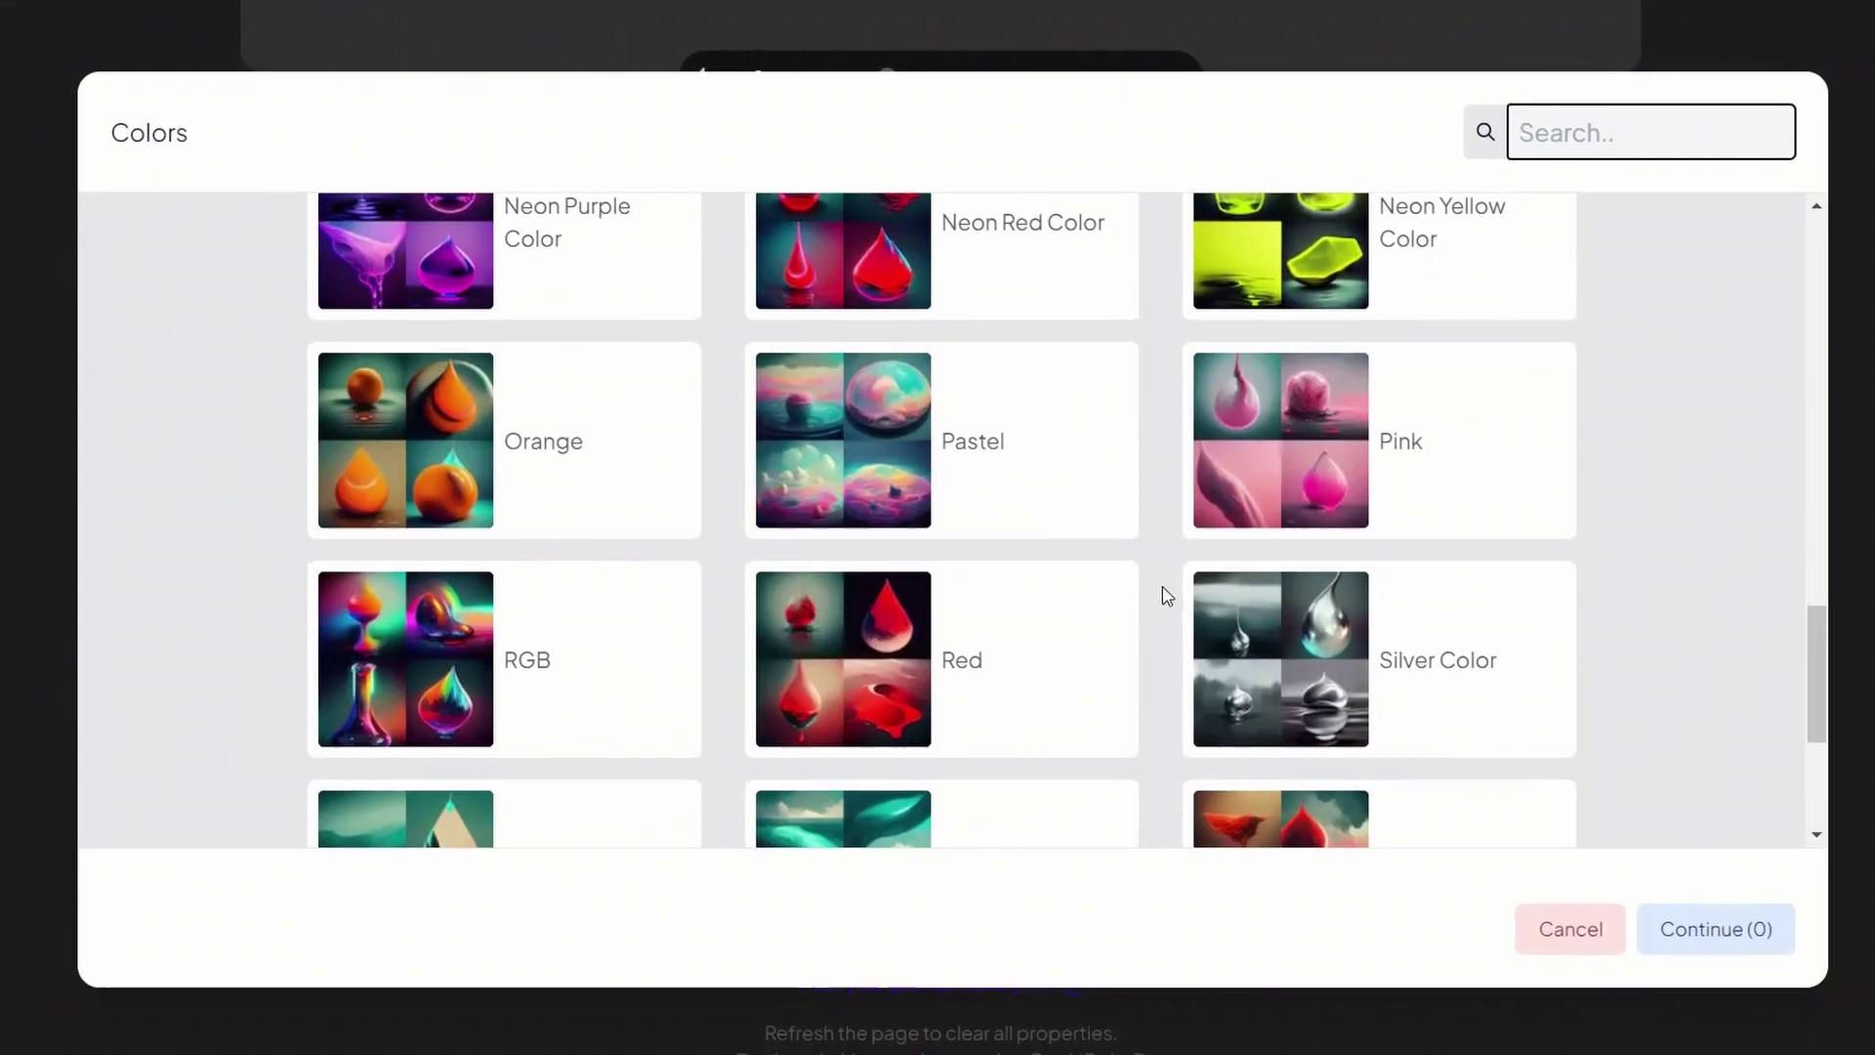
scroll(1160, 617, up, 4)
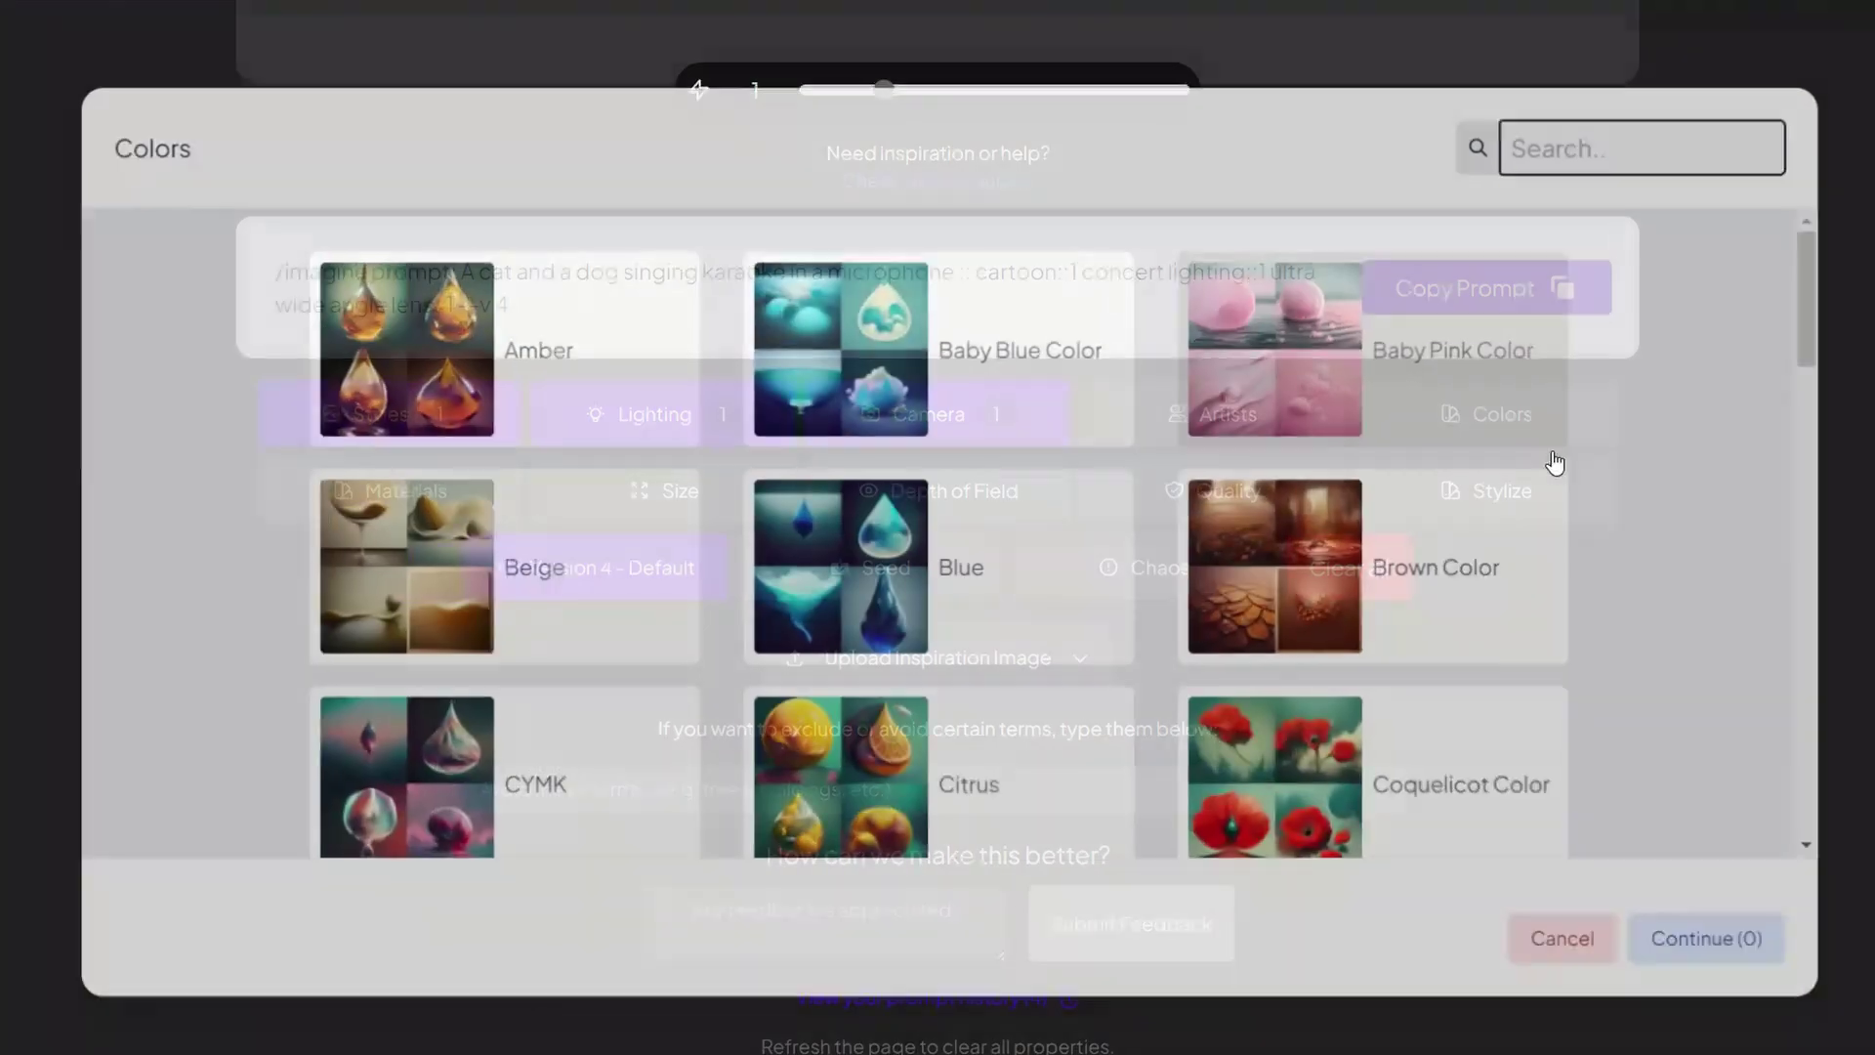
scroll(1175, 671, down, 5)
scroll(1175, 671, down, 10)
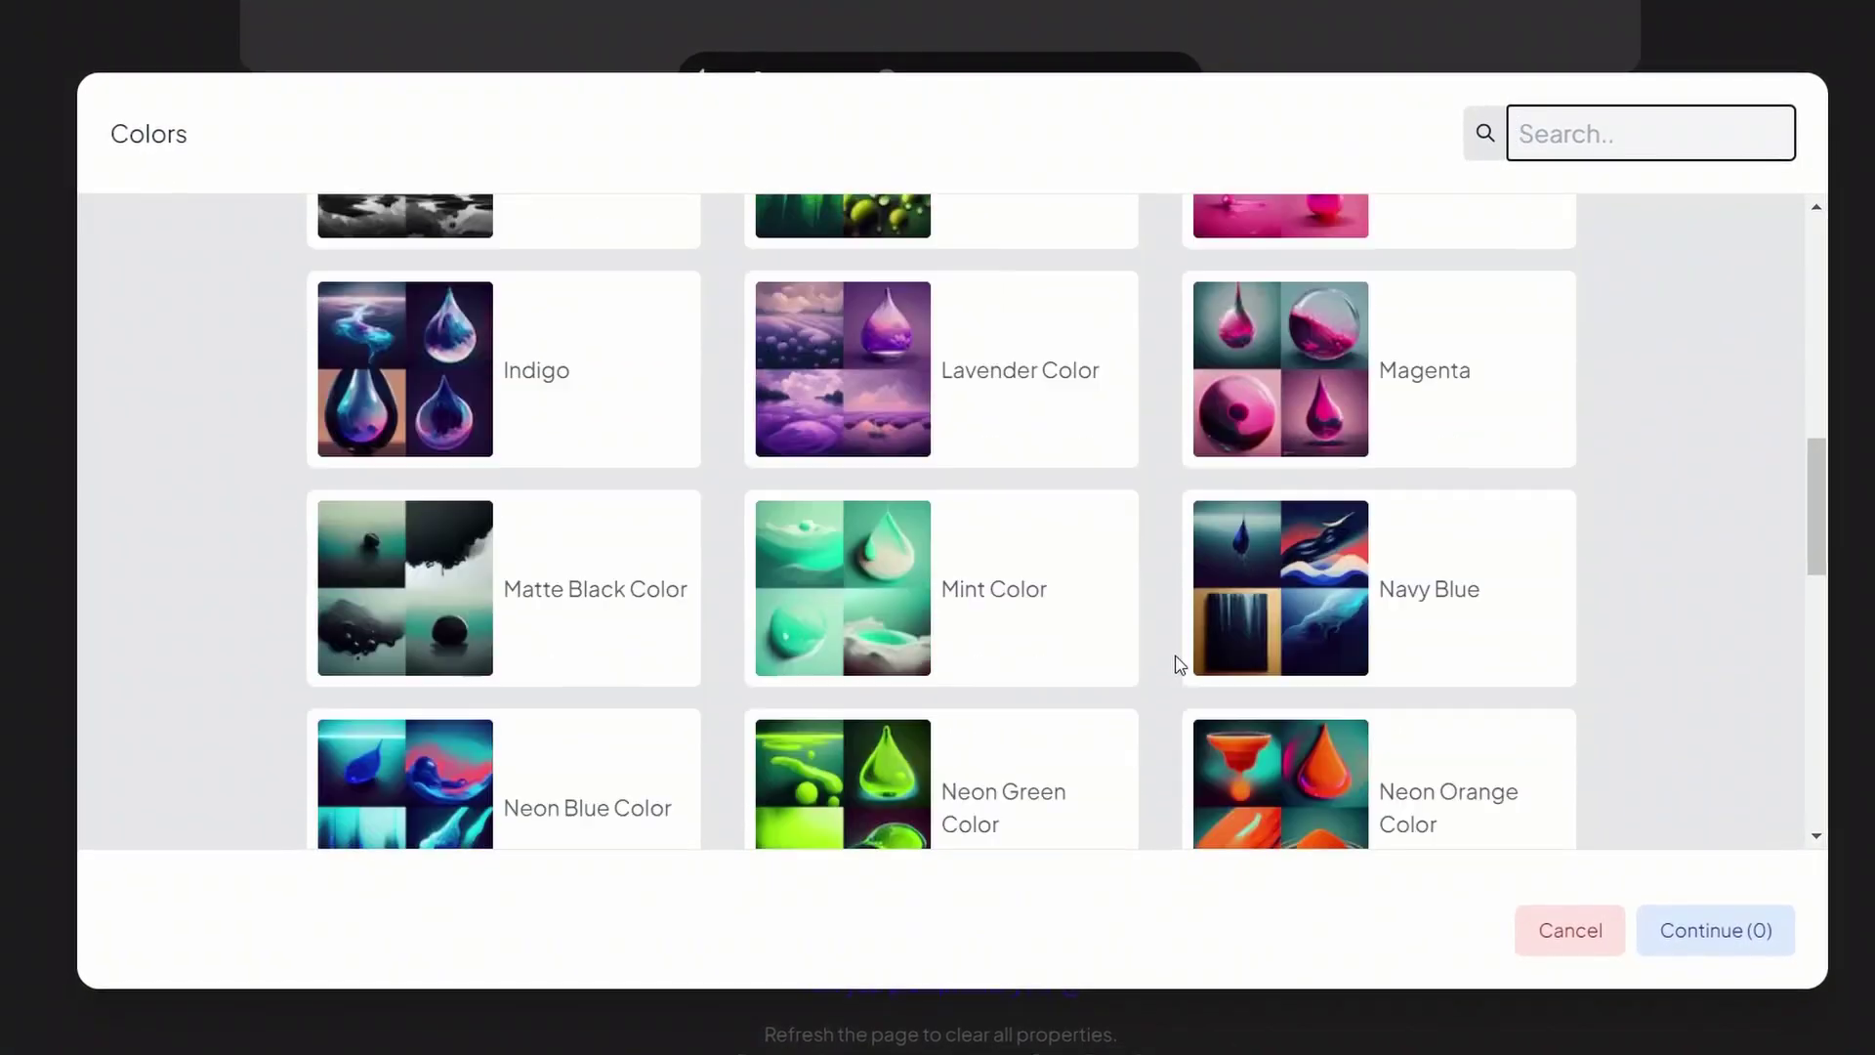
click(584, 564)
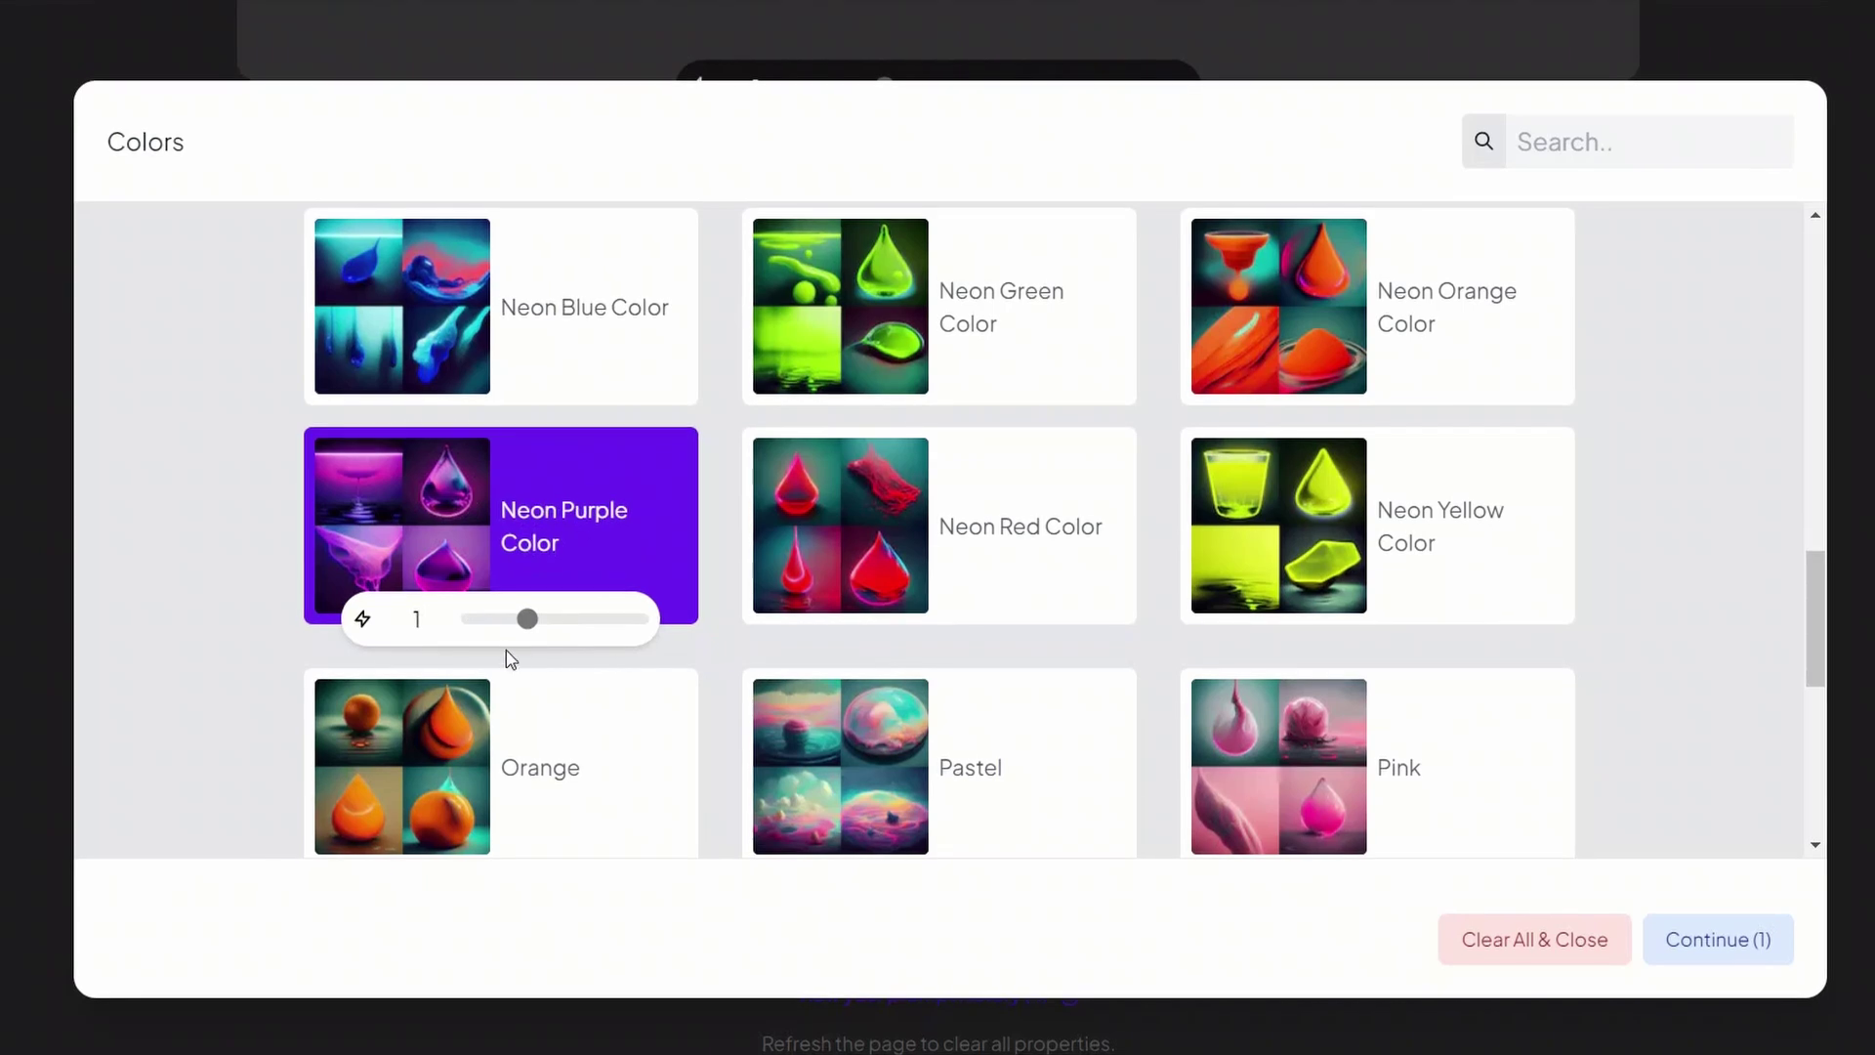
drag(556, 621, 612, 621)
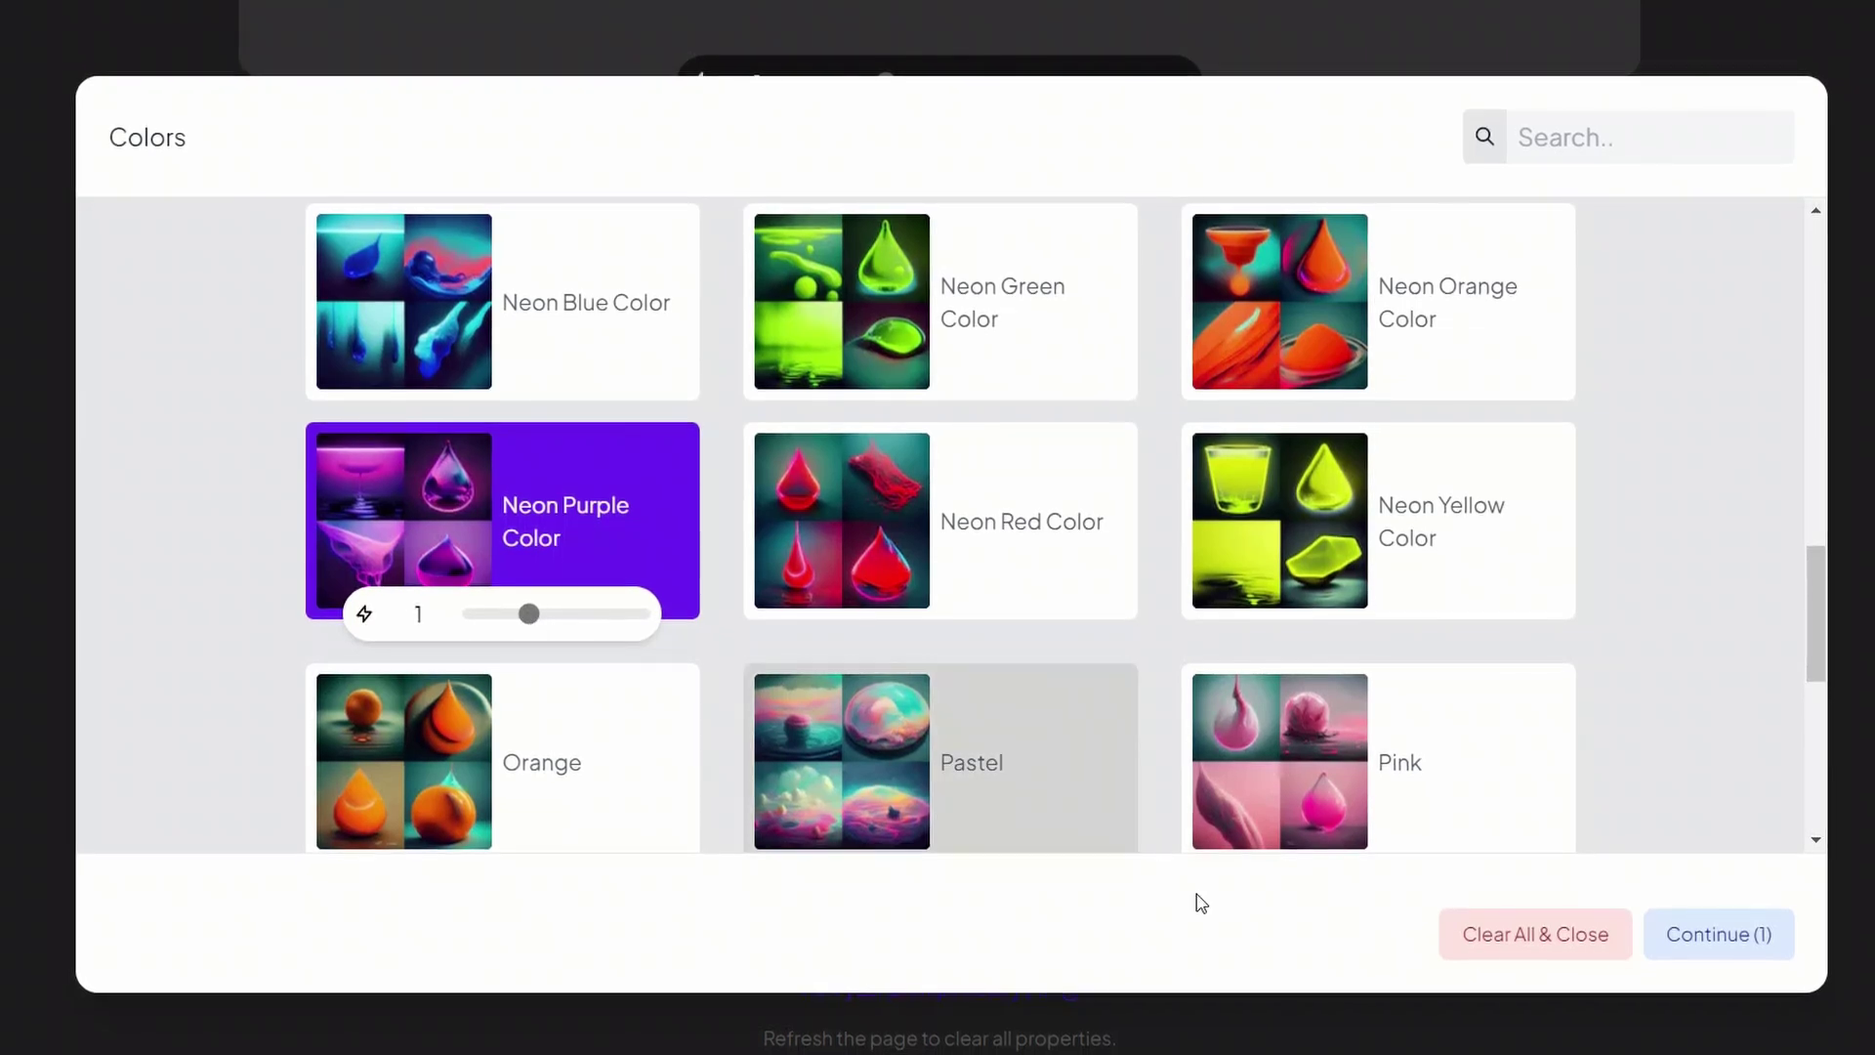
click(1745, 946)
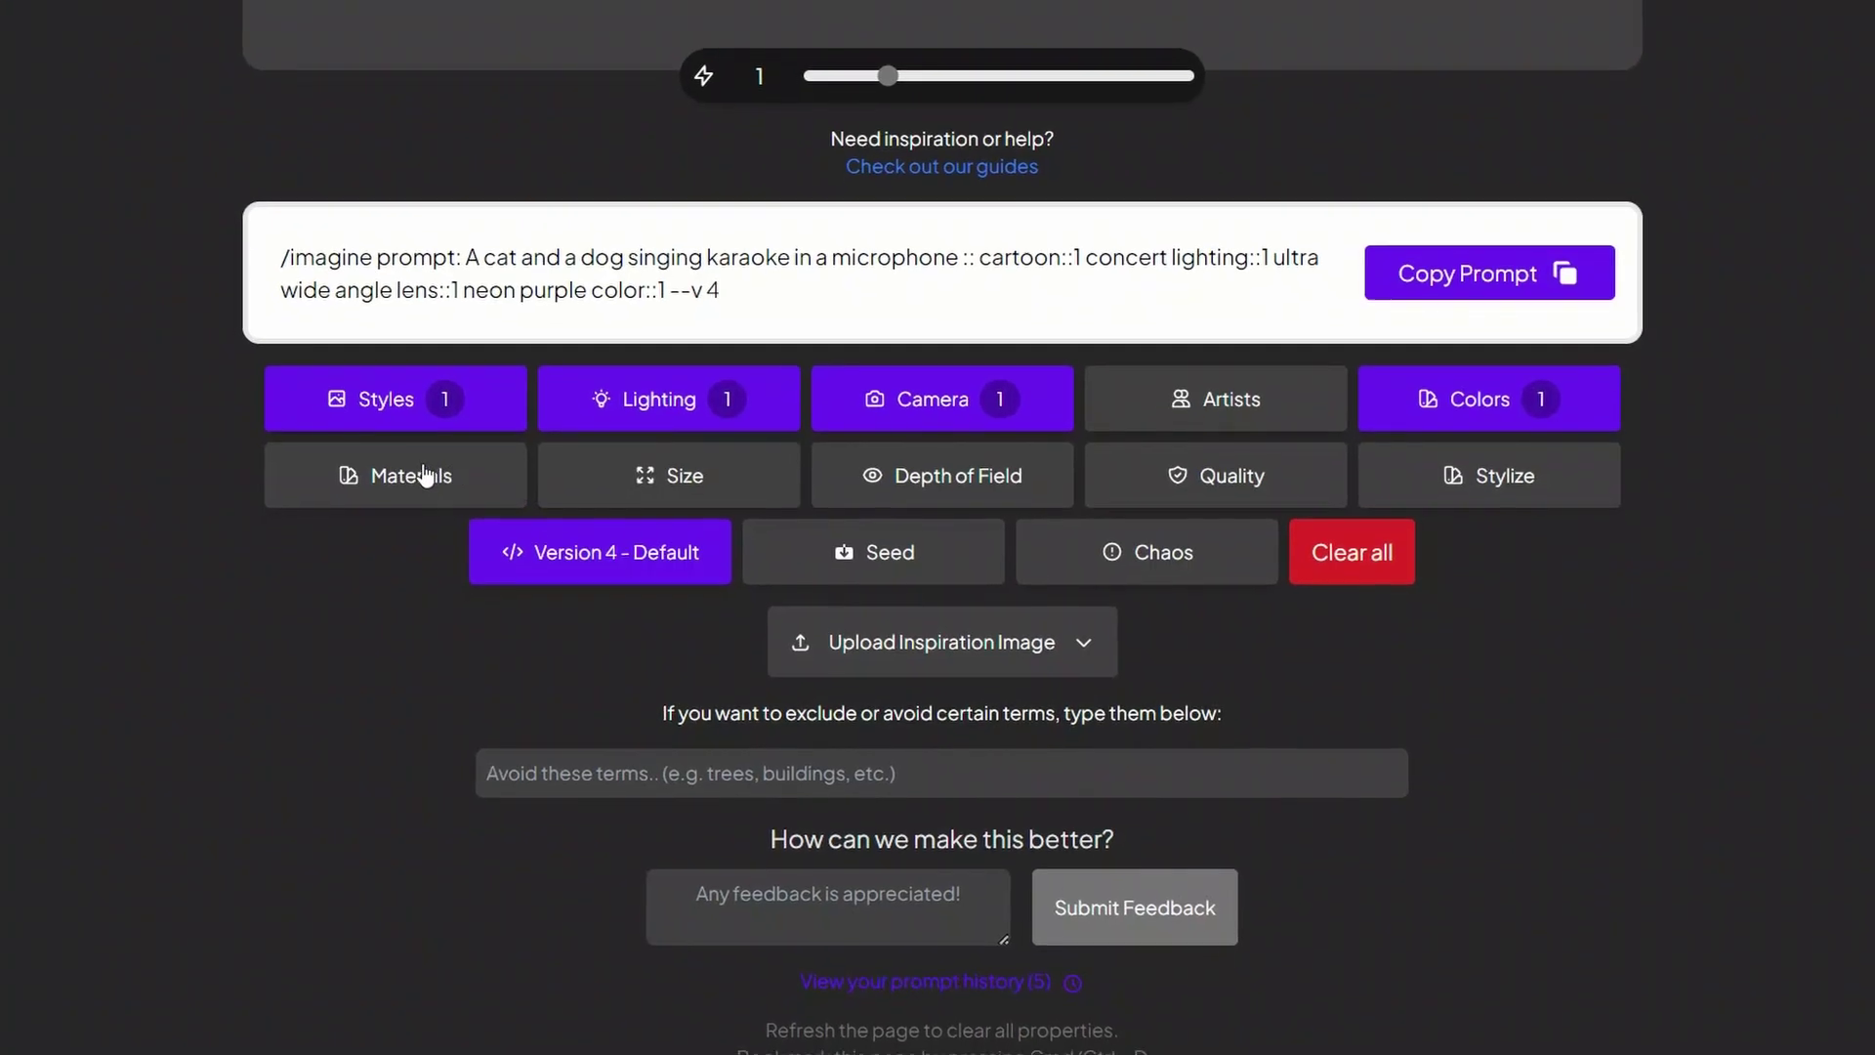
Scroll through the Materials catalogue from Ceramic to Yarn without choosing any.
click(420, 481)
scroll(1595, 569, down, 5)
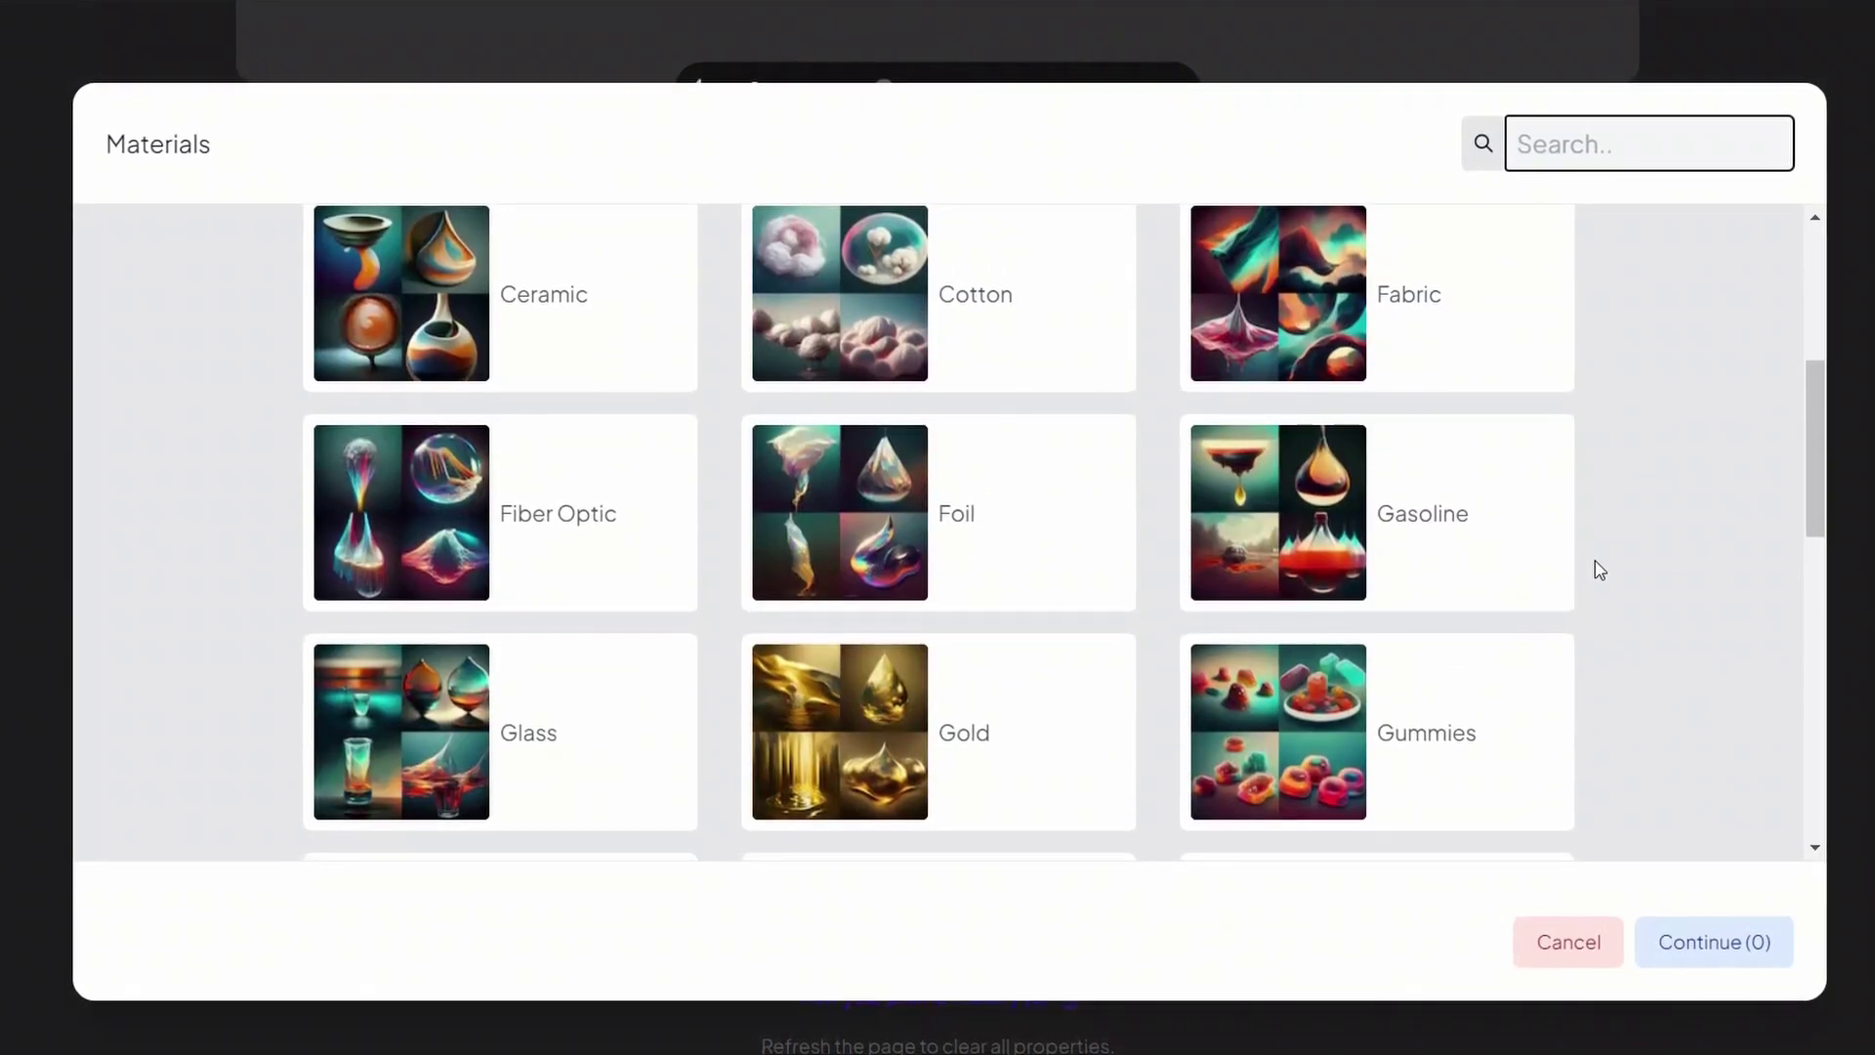
scroll(1598, 594, down, 8)
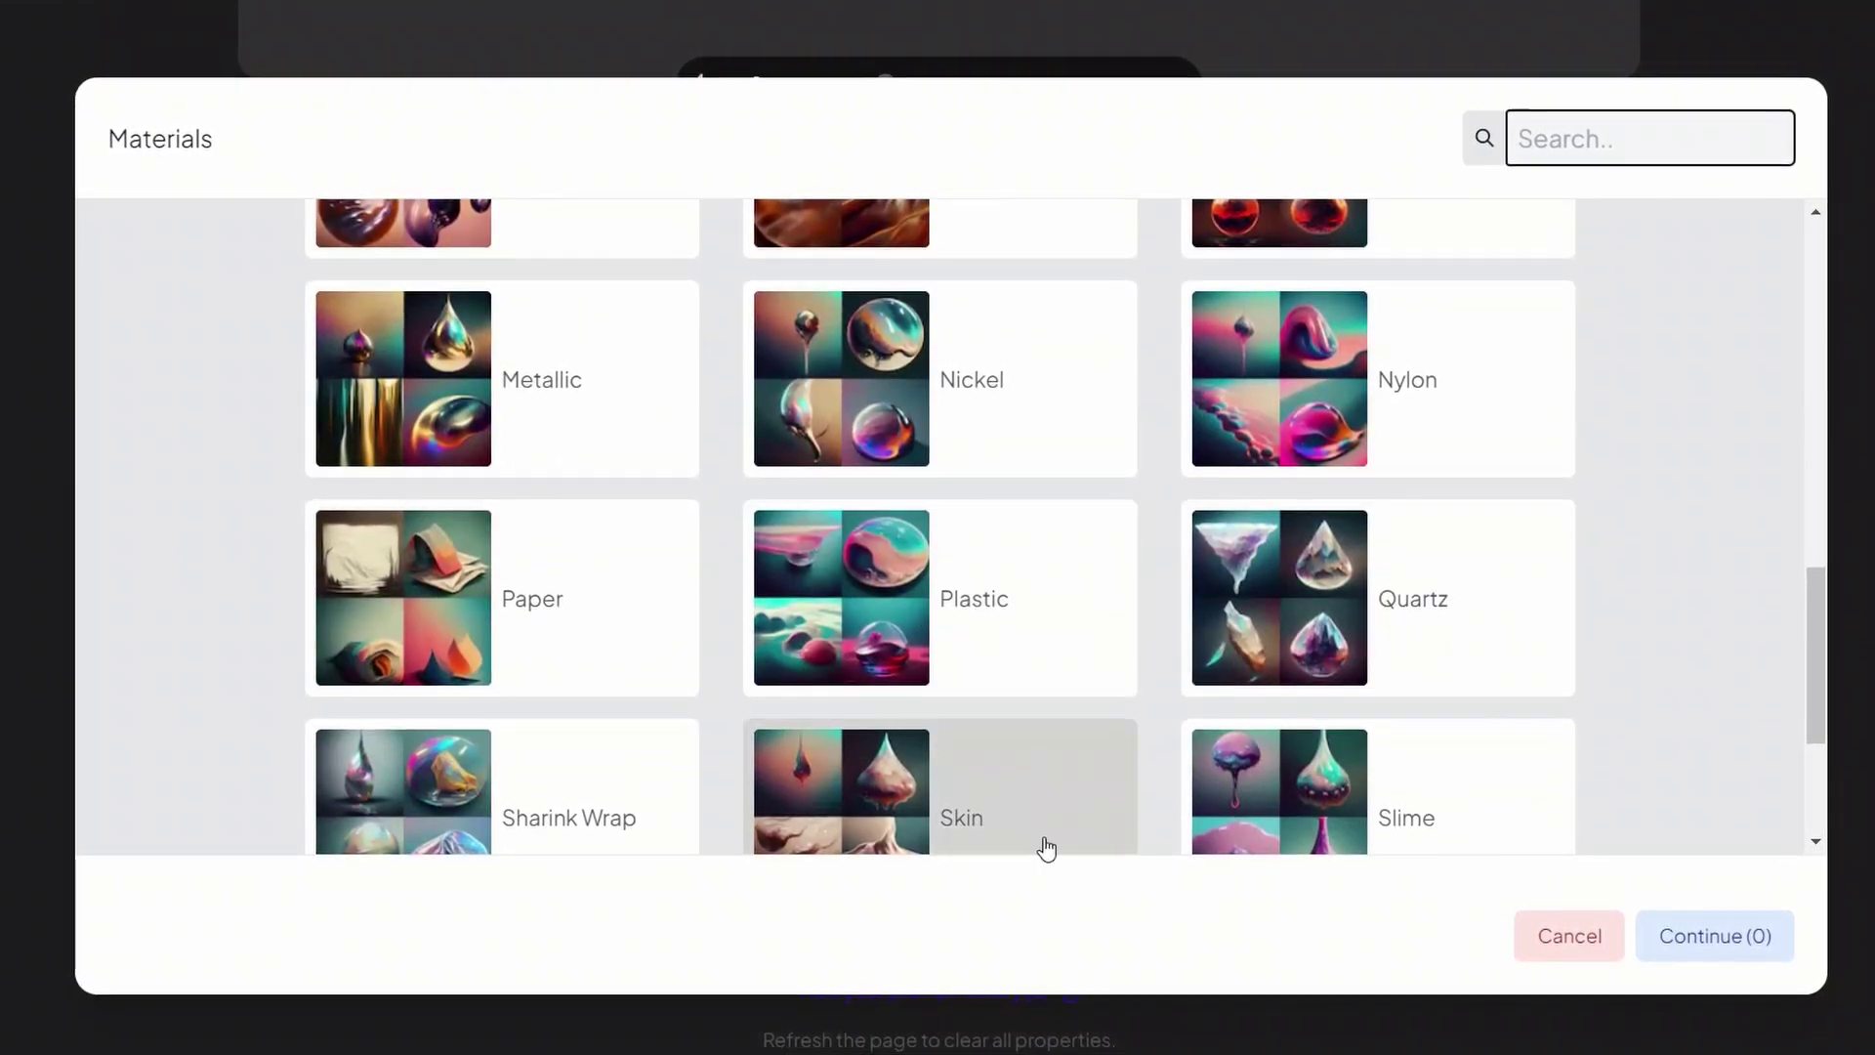
scroll(1053, 573, down, 2)
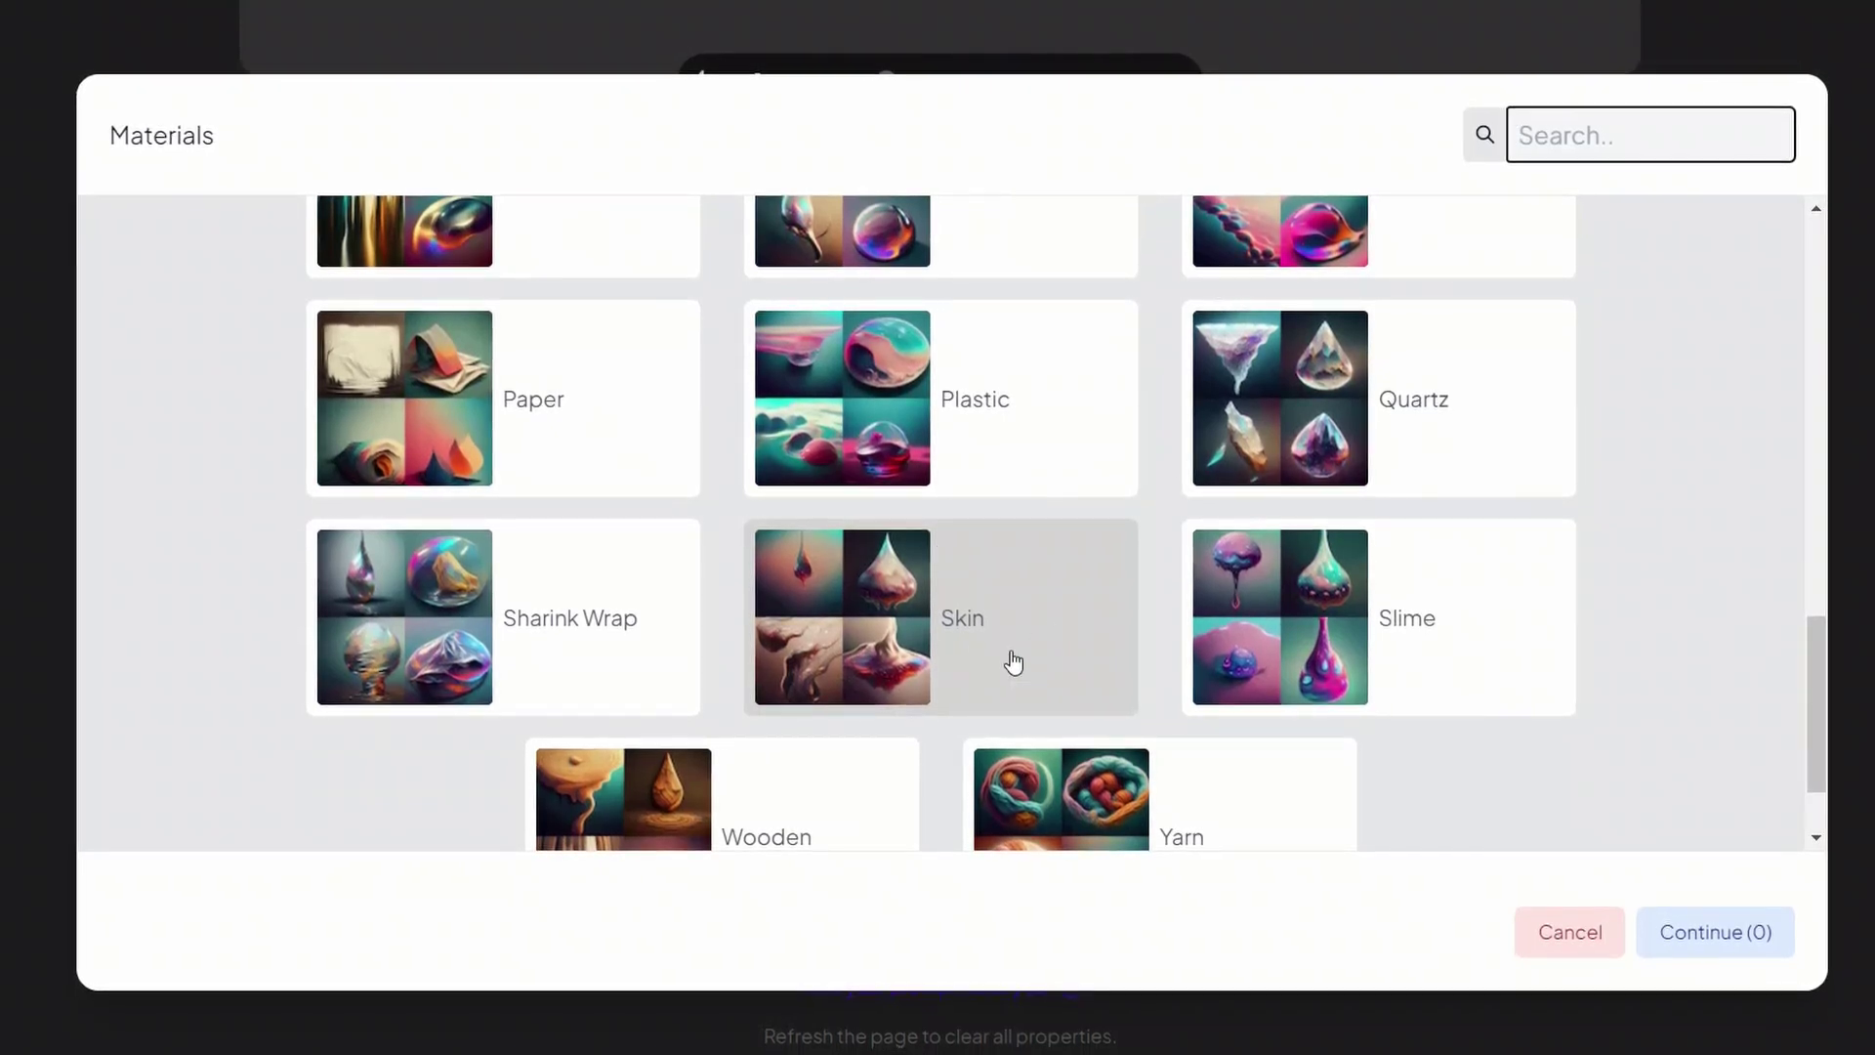
scroll(967, 762, down, 2)
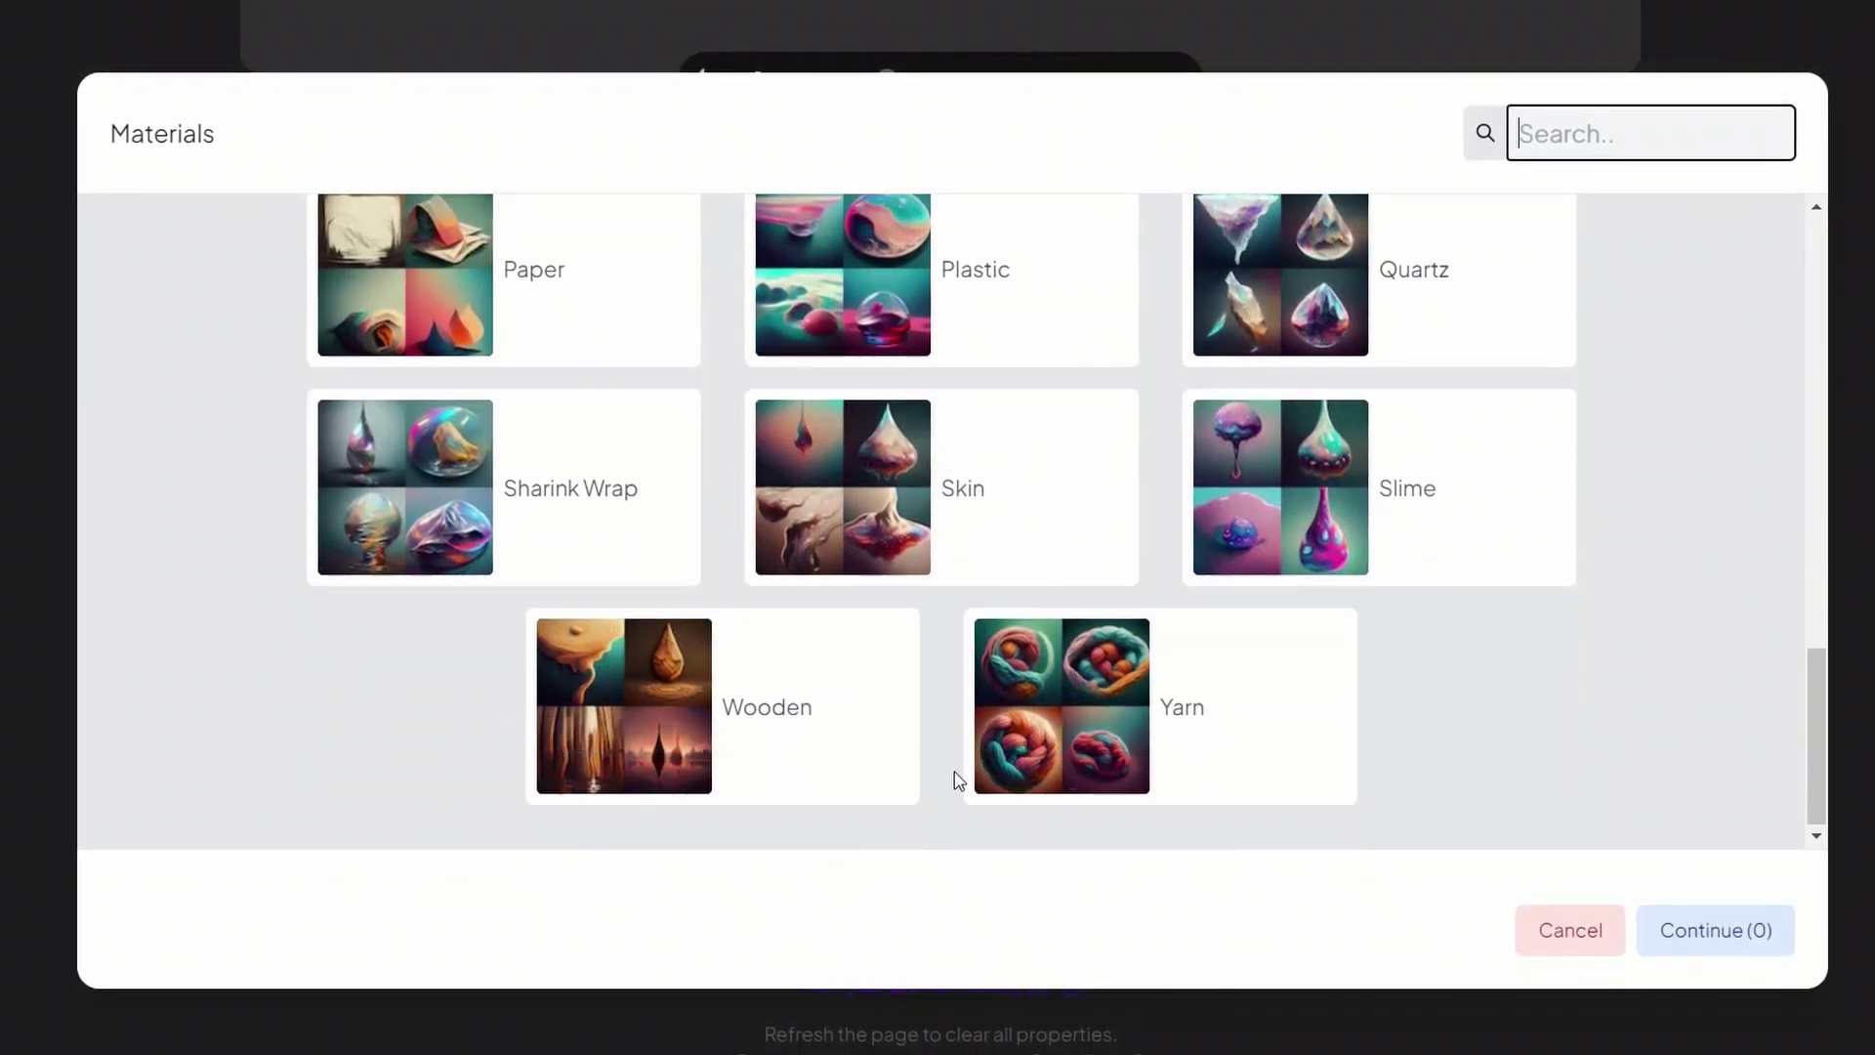
scroll(910, 638, up, 8)
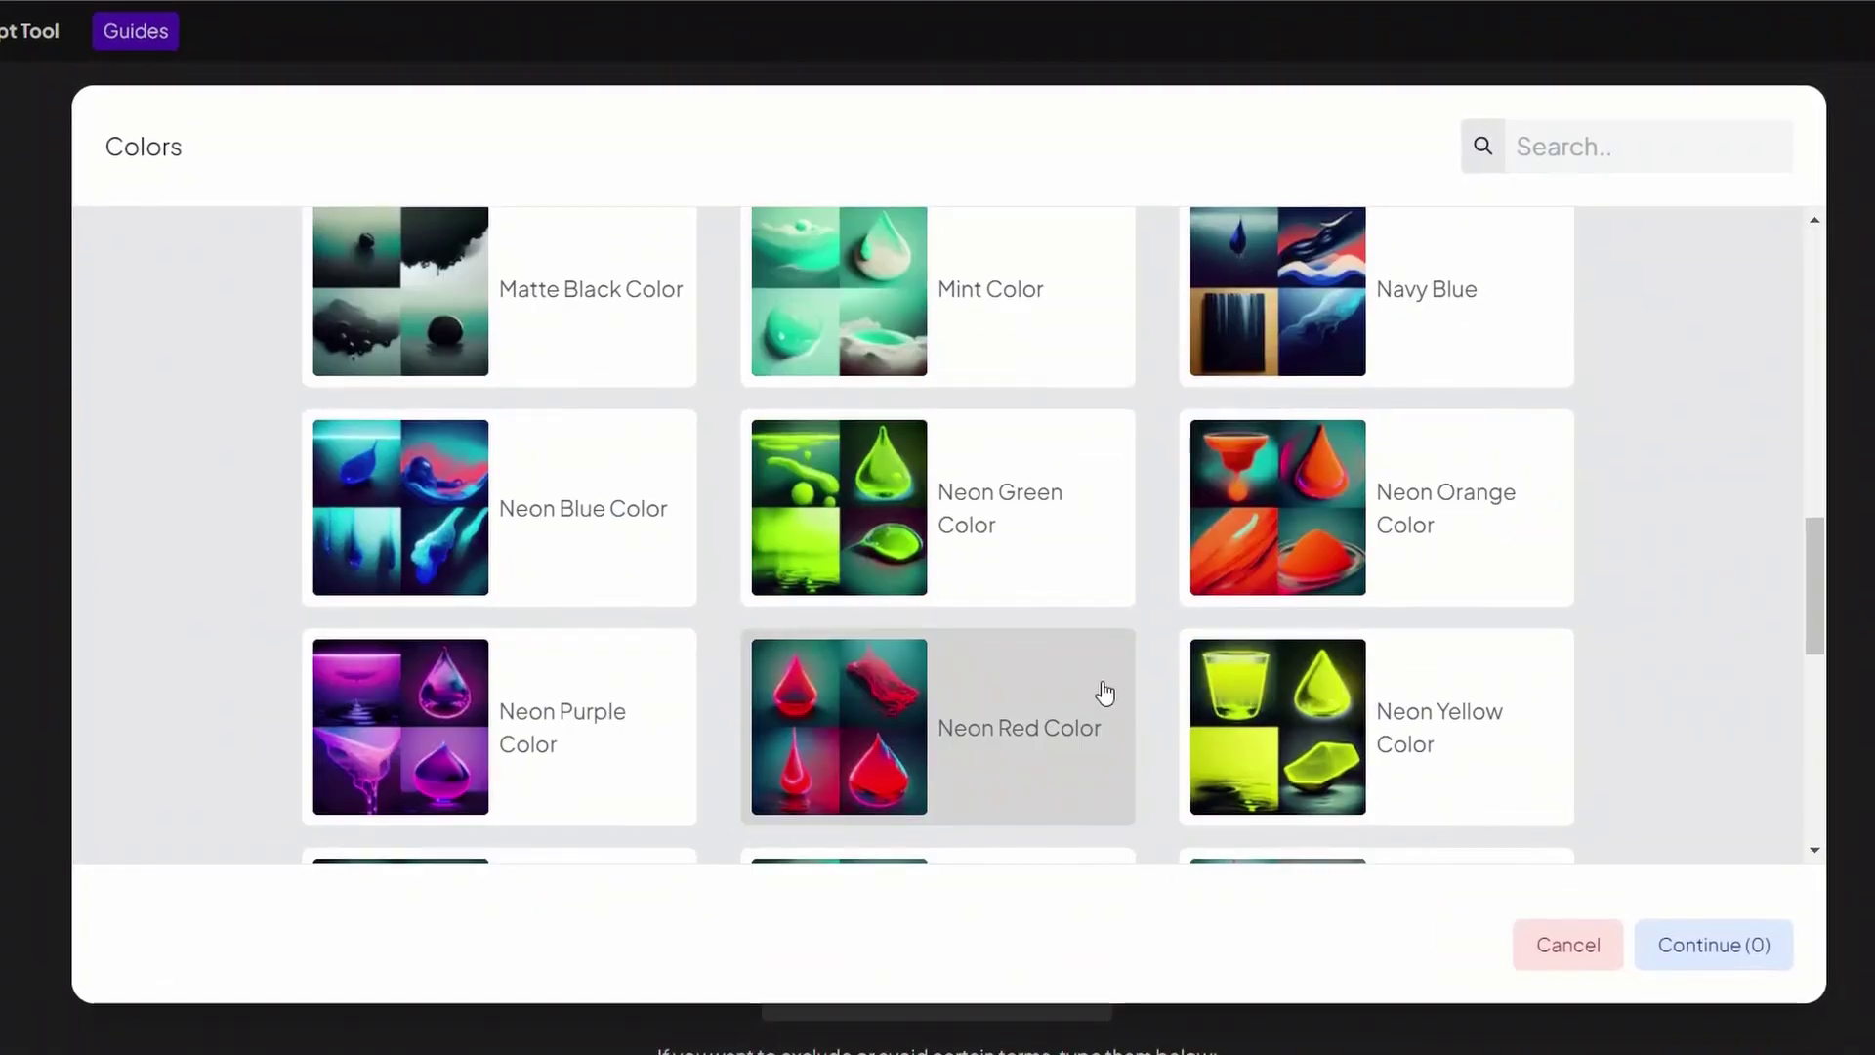
scroll(1105, 692, down, 6)
Make RGB the prompt's colour at weight 1 in place of neon purple.
click(599, 641)
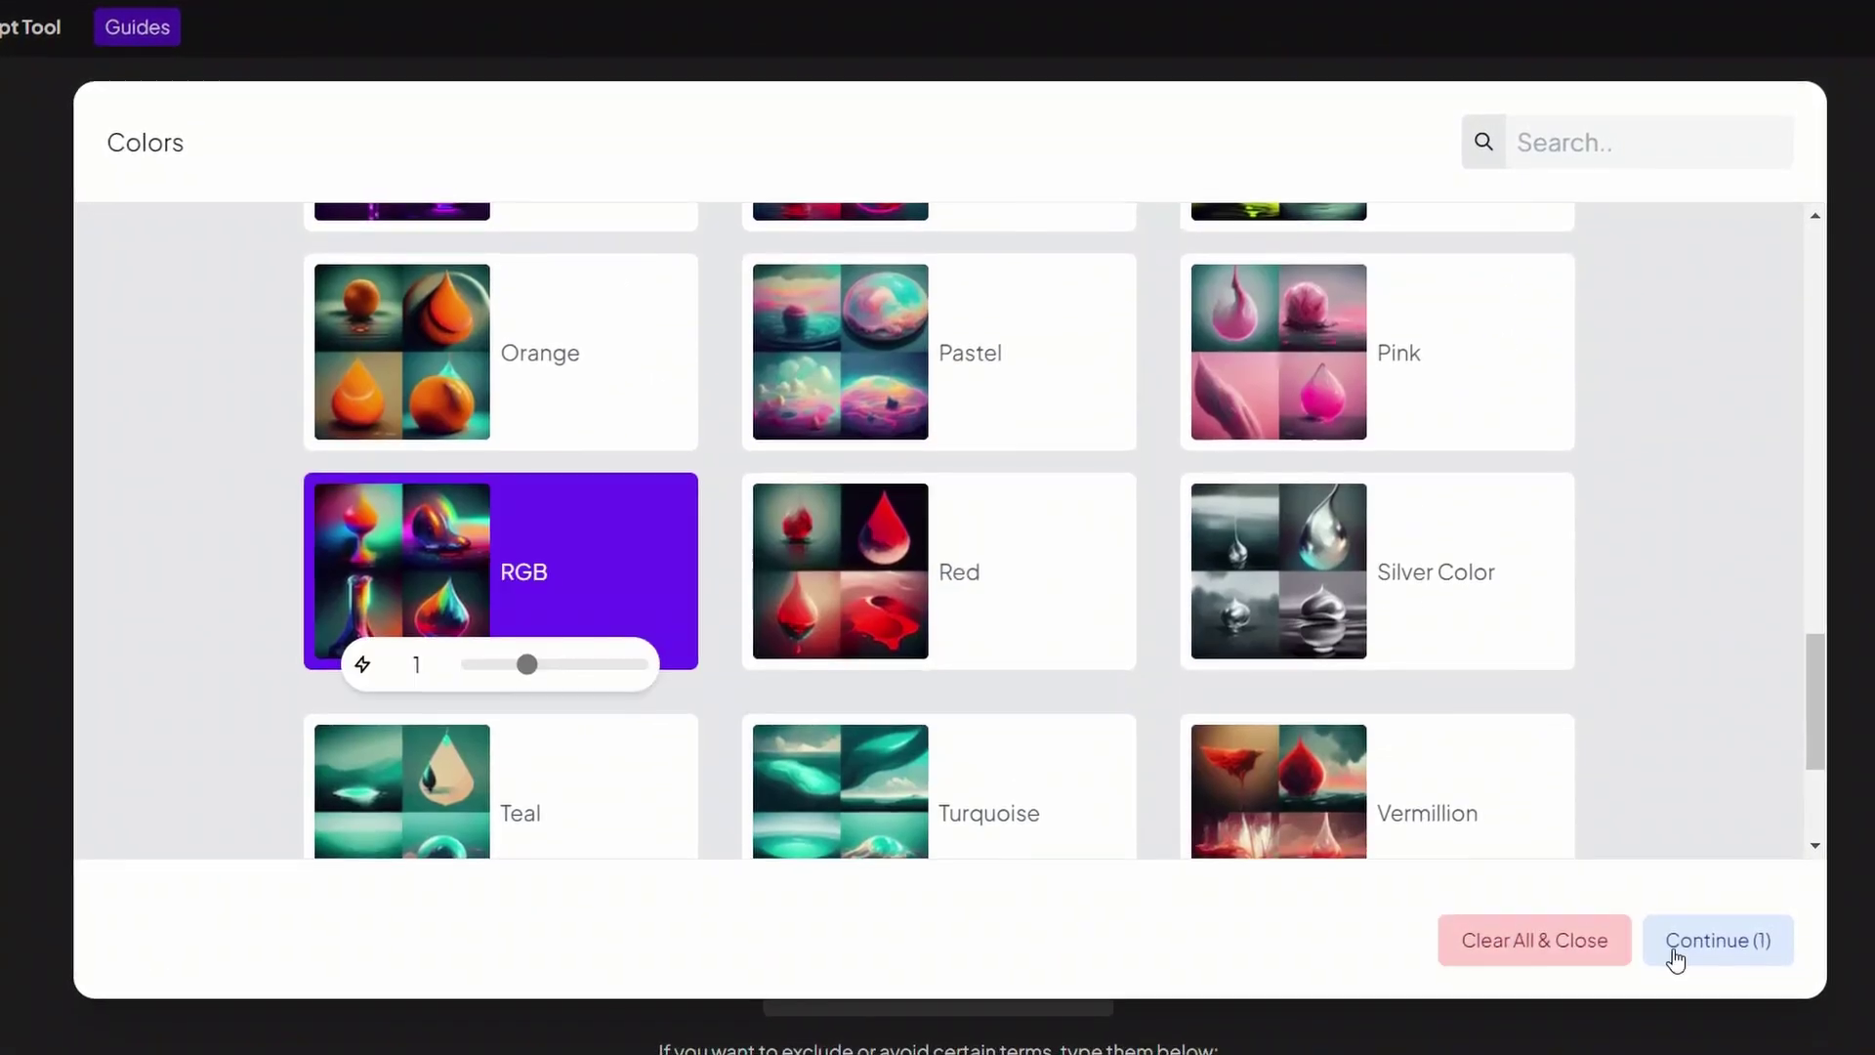
click(1738, 940)
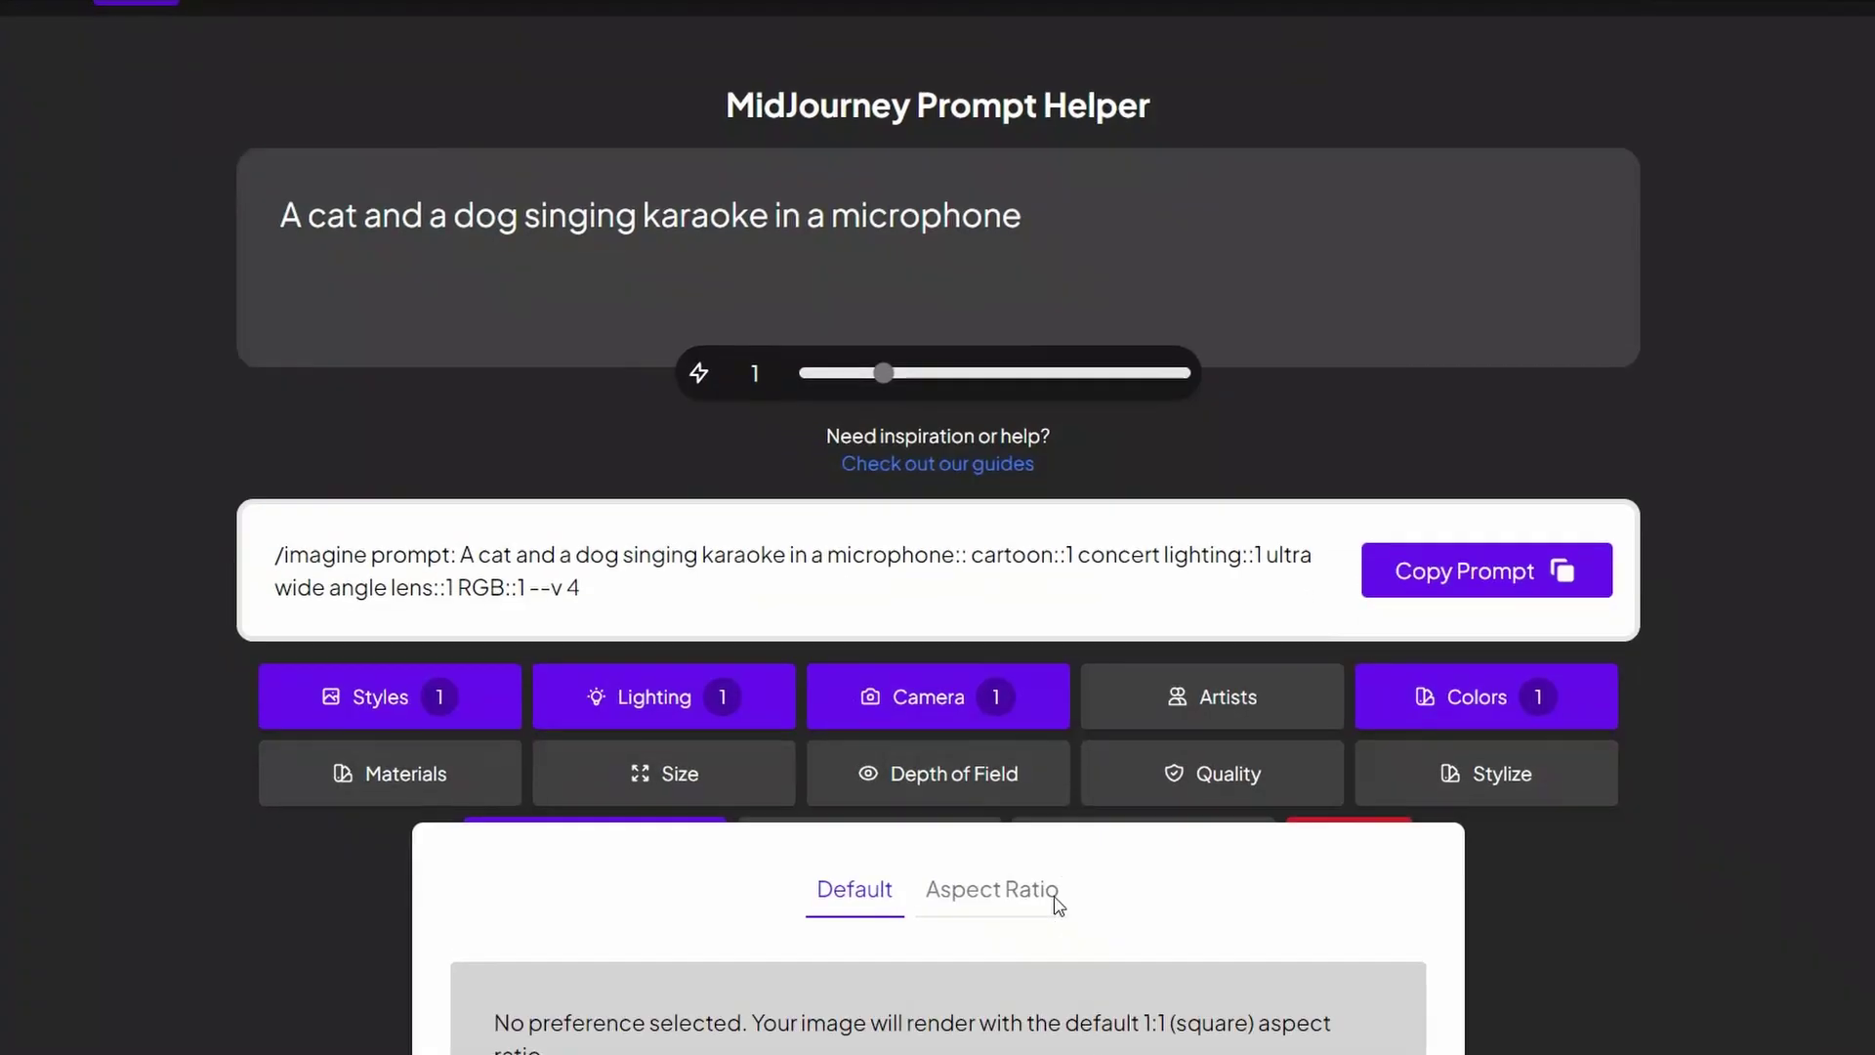
Try the 1:2 Vertical aspect ratio (--ar 1:2), then revert to the default 1:1 square.
scroll(1134, 797, down, 5)
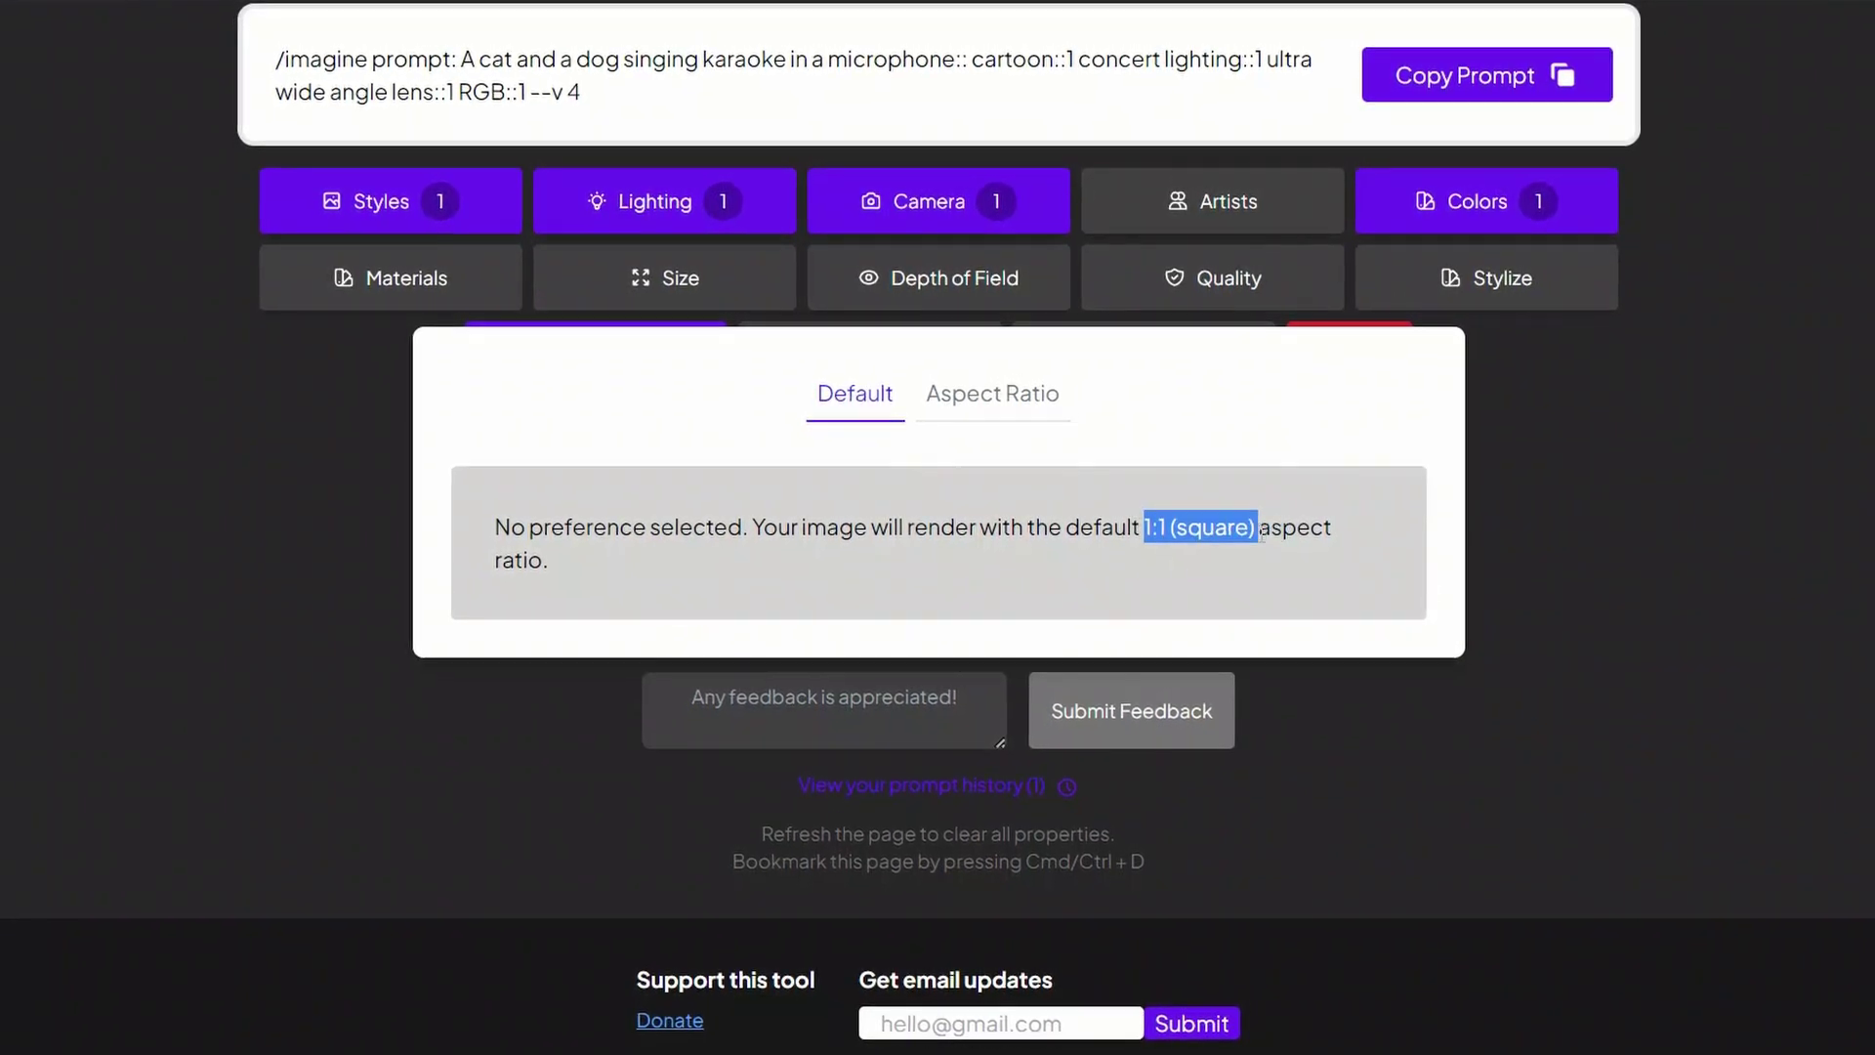
click(1016, 392)
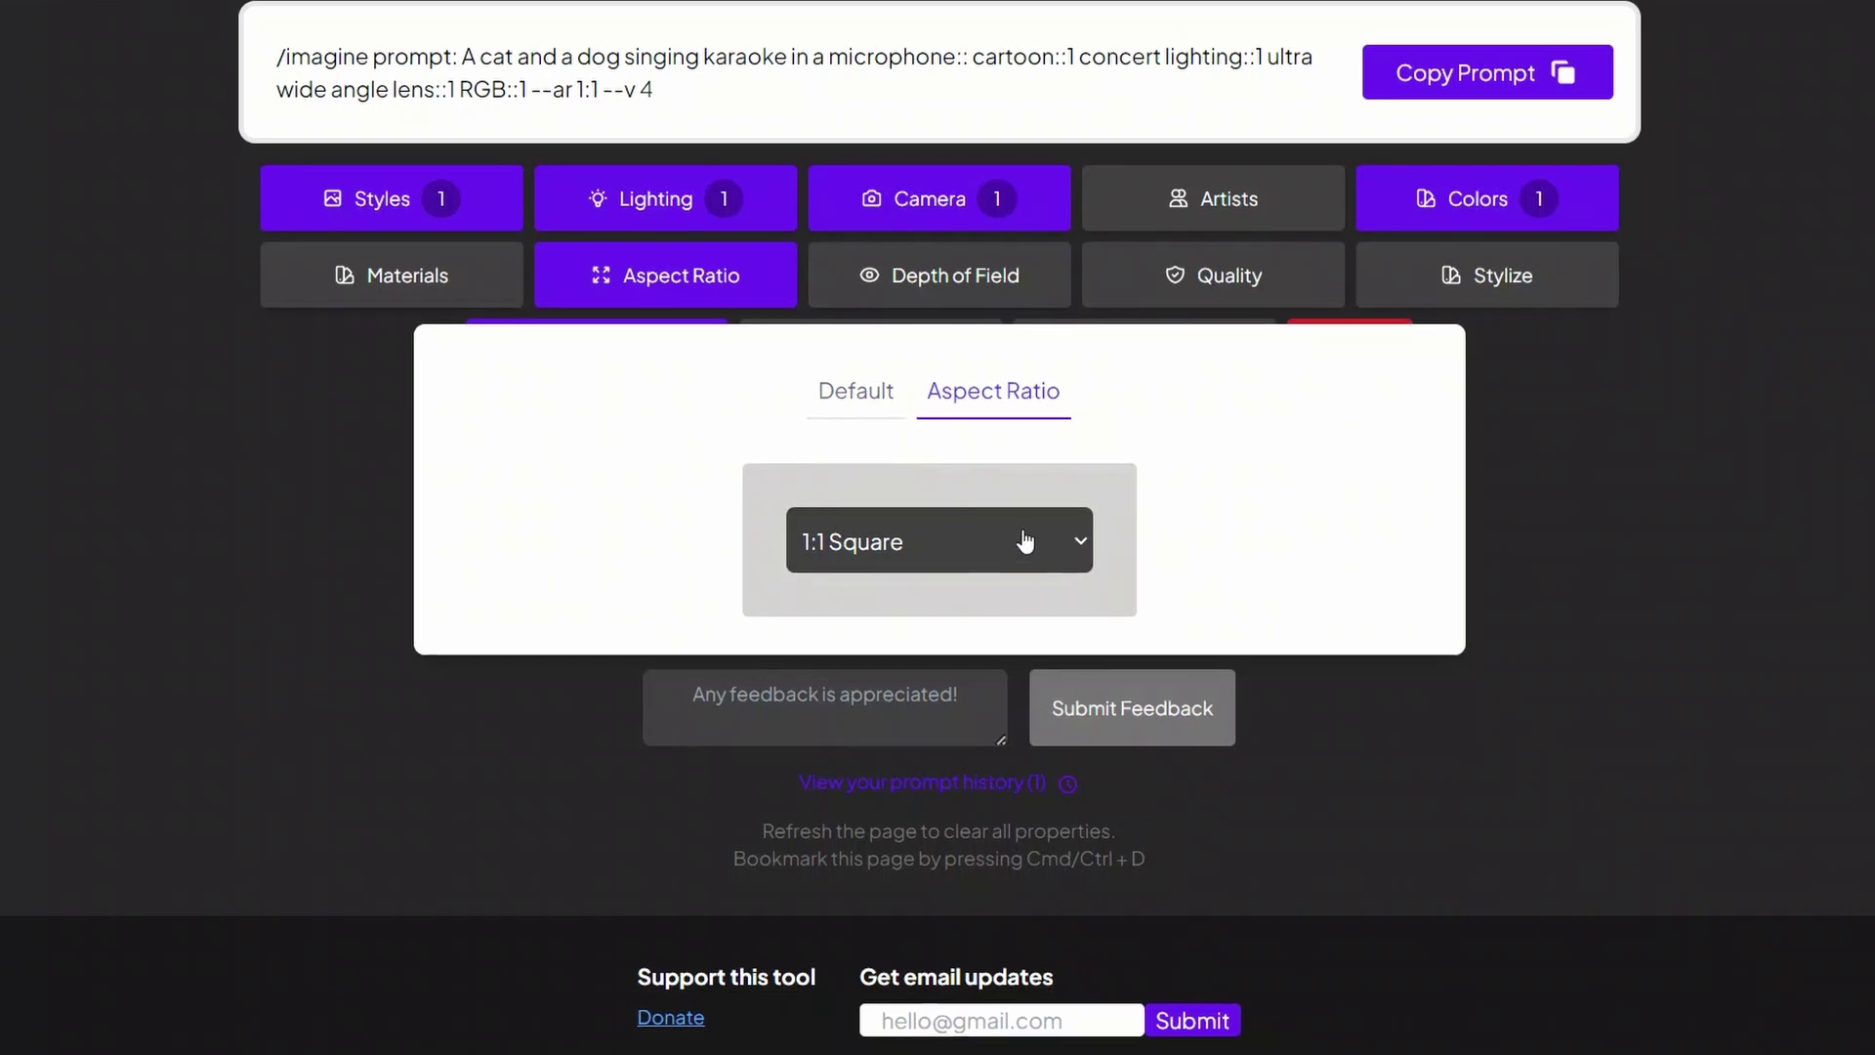
click(938, 552)
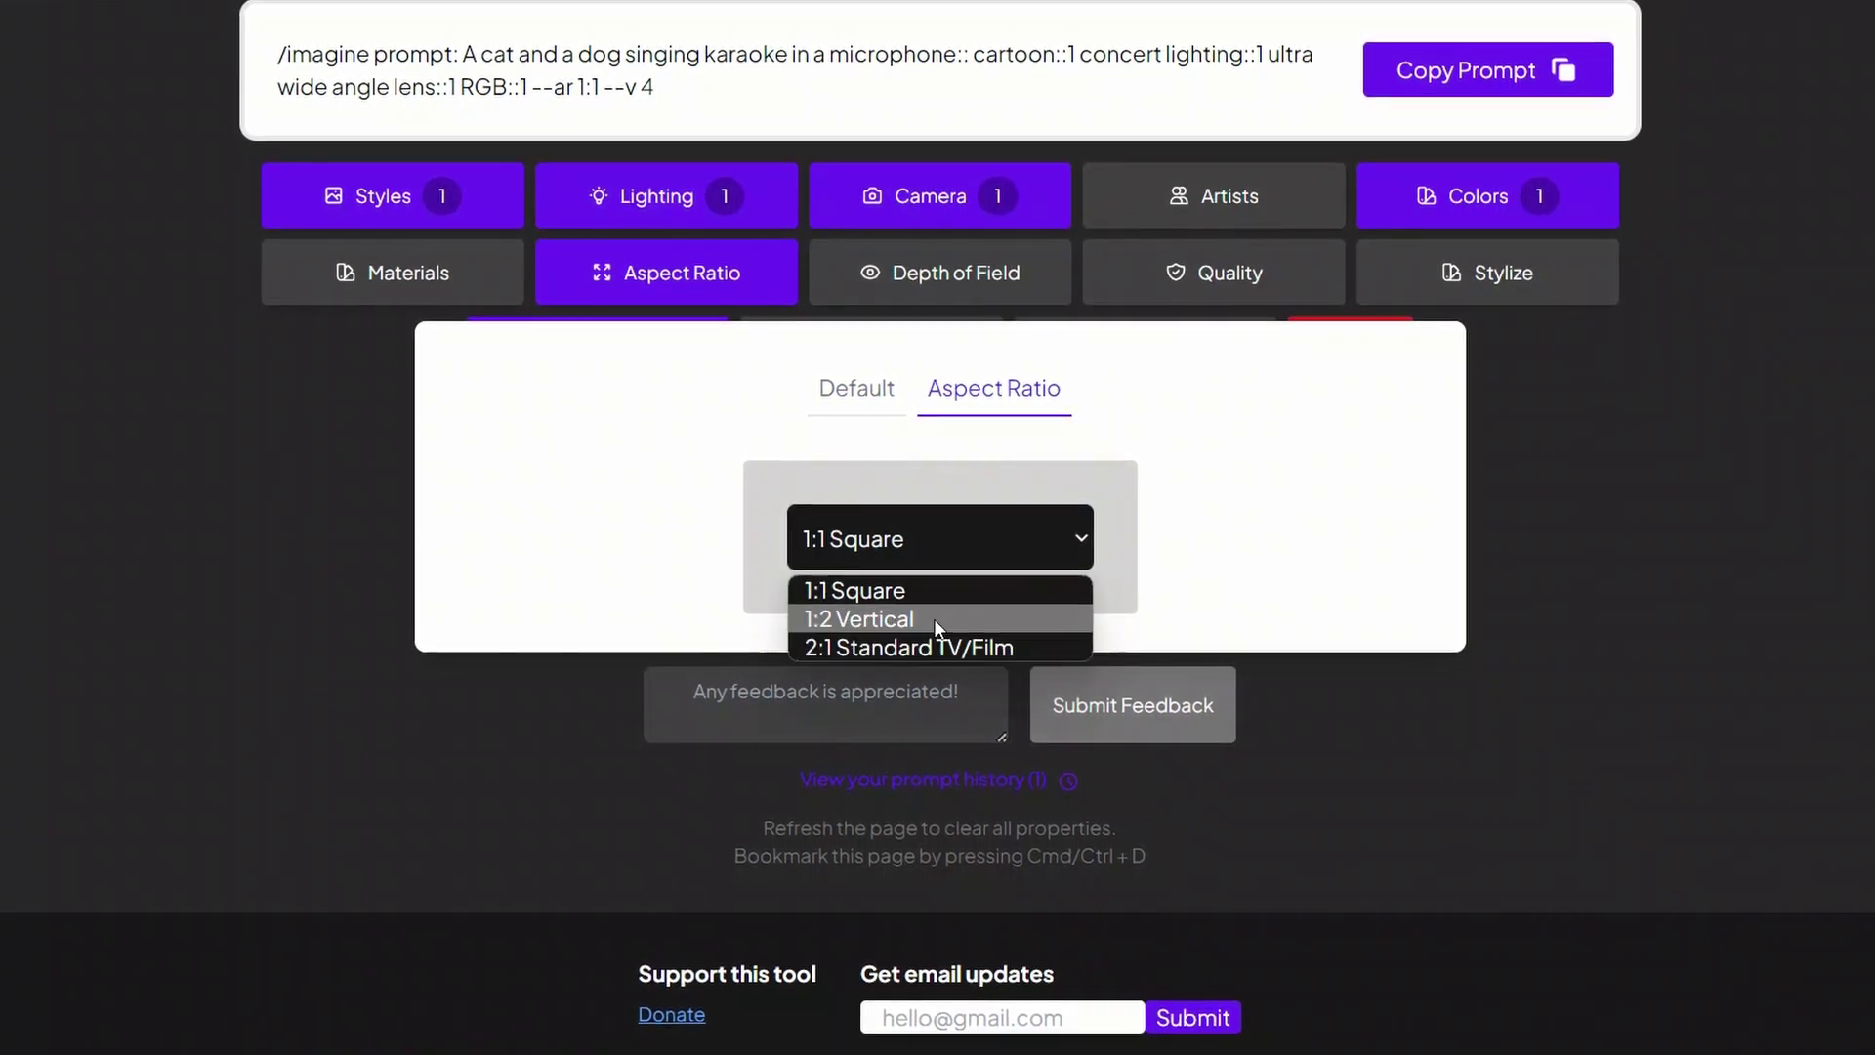
click(882, 623)
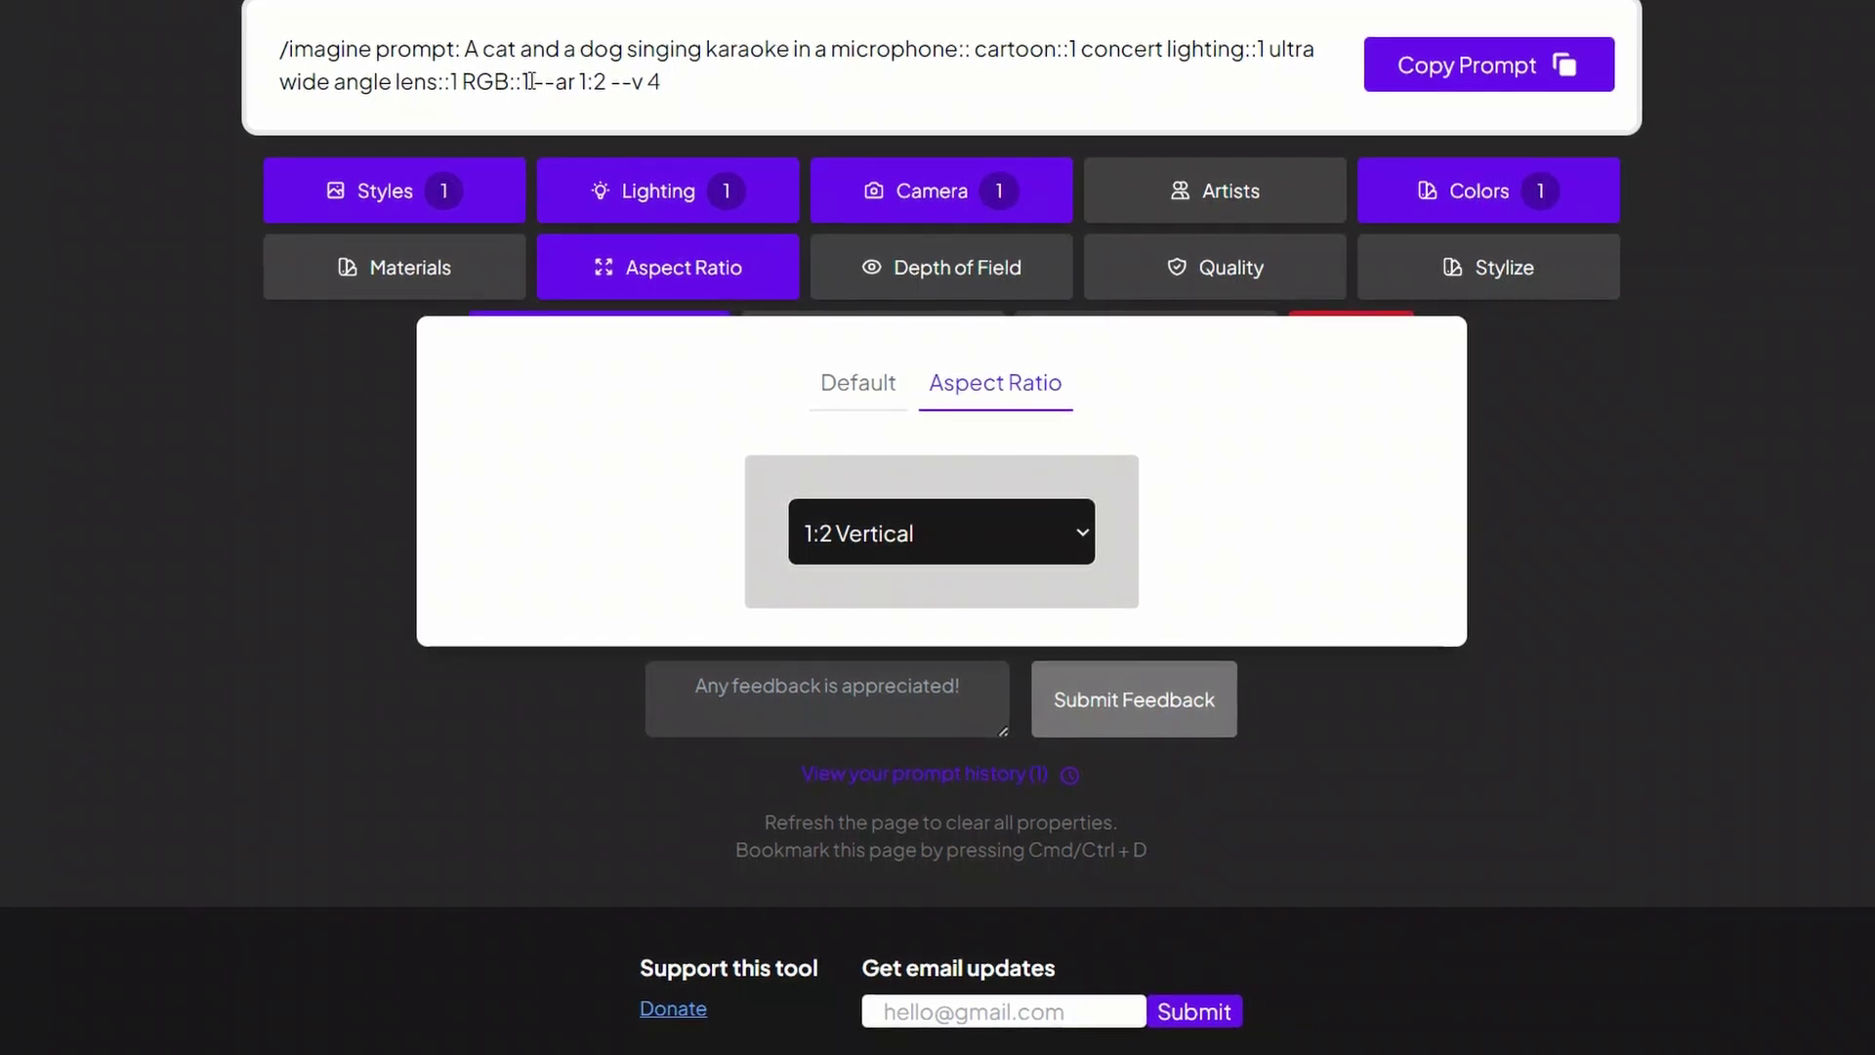
drag(531, 83, 612, 82)
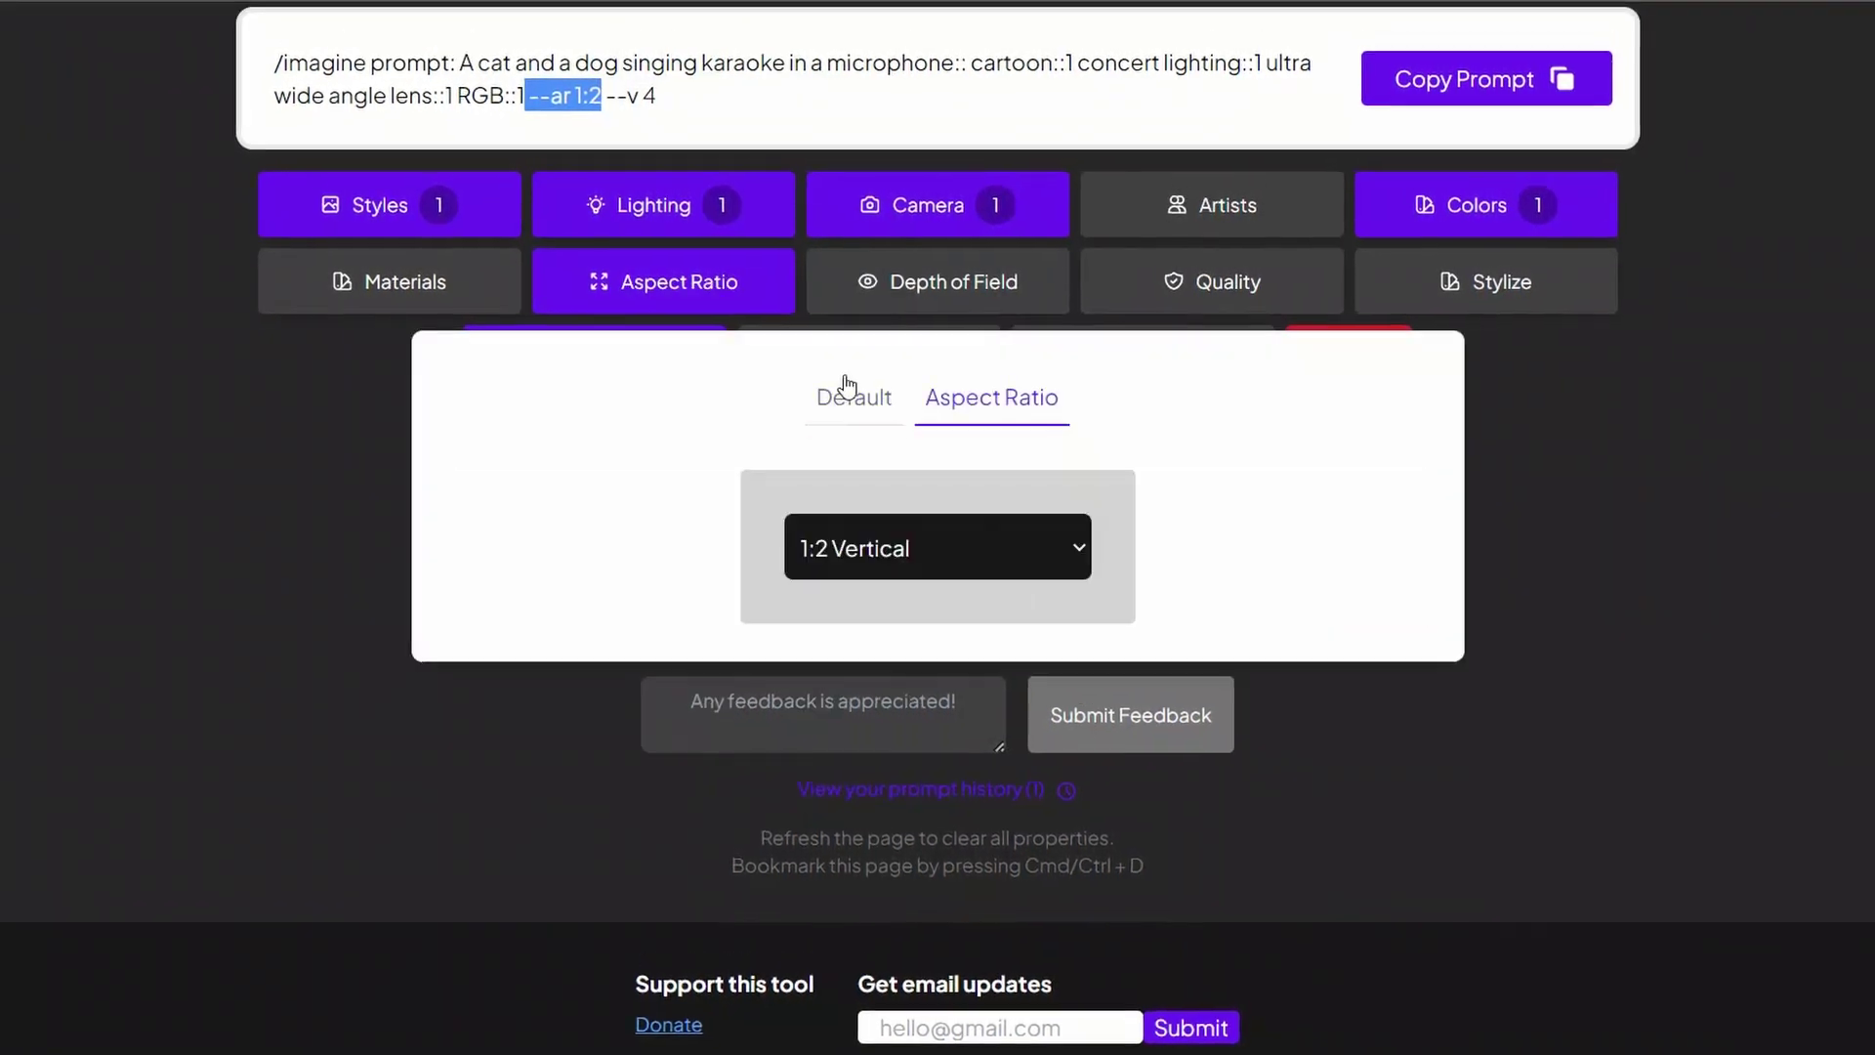
click(846, 386)
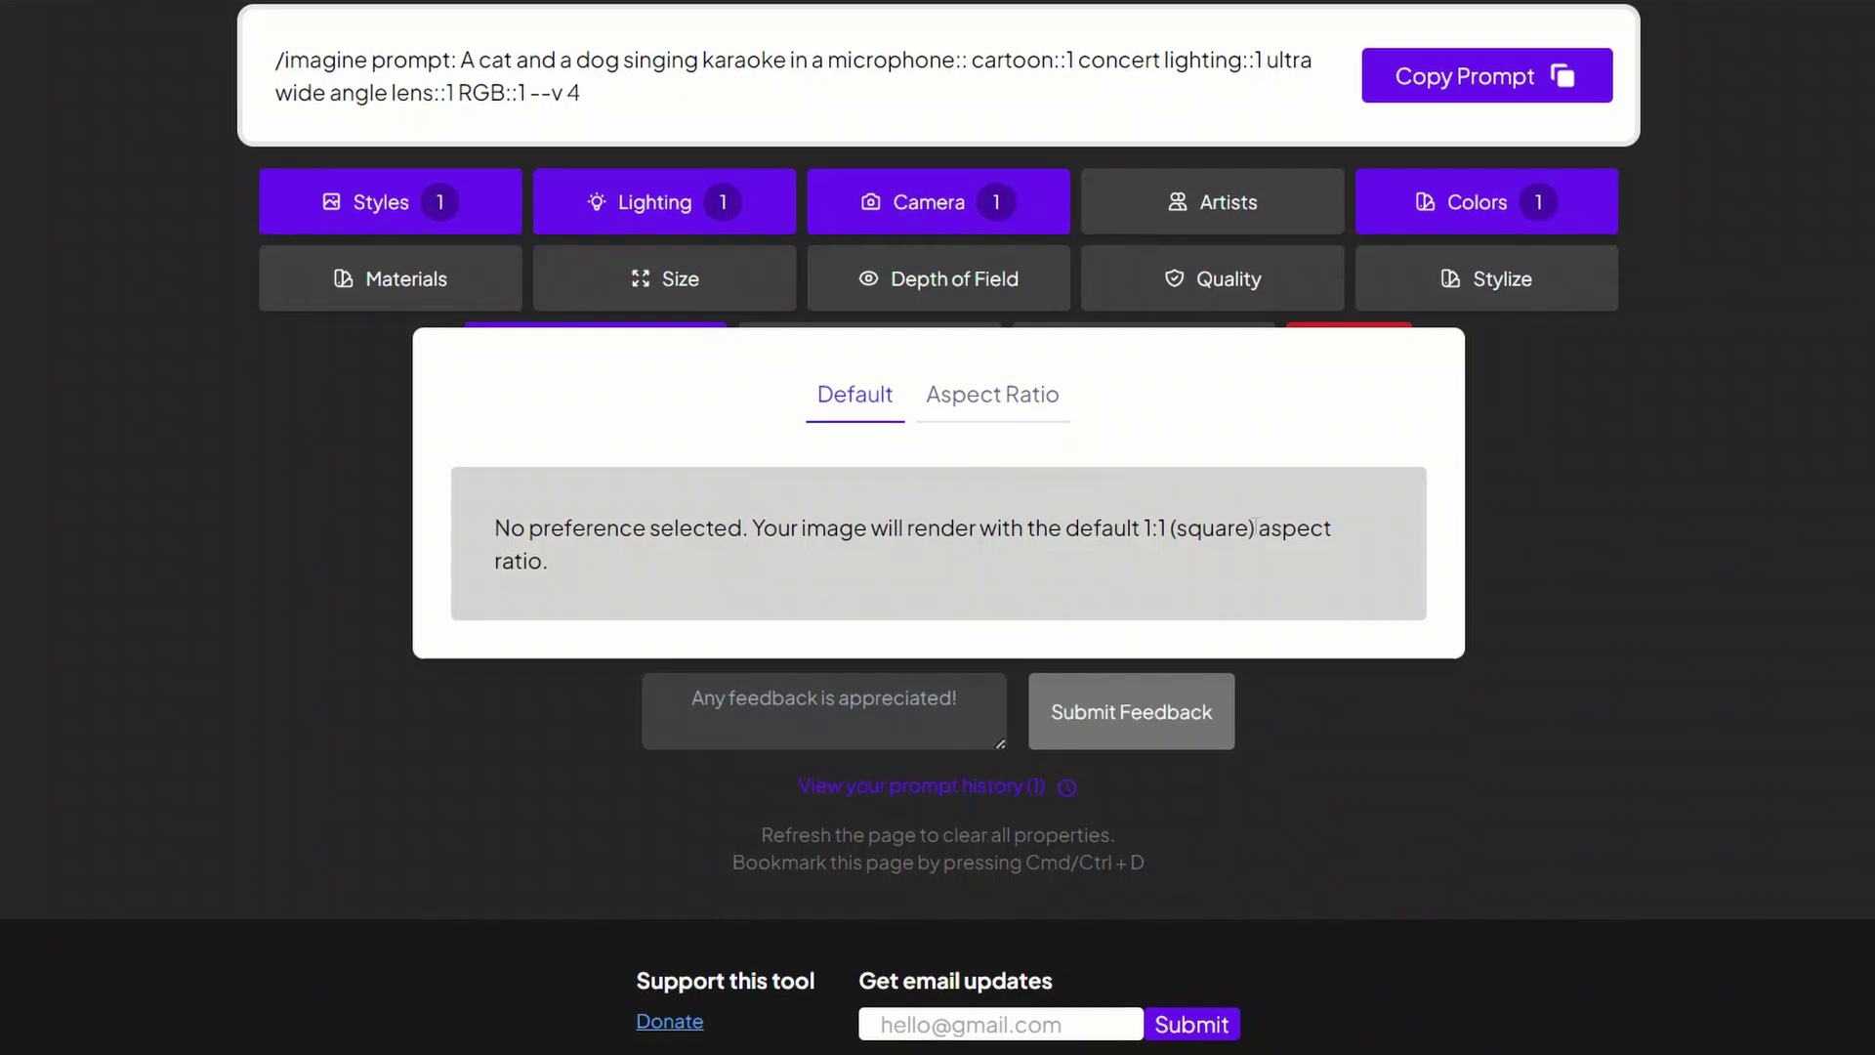
Set quality to 2x for more detail and copy the finished prompt to the clipboard.
click(963, 283)
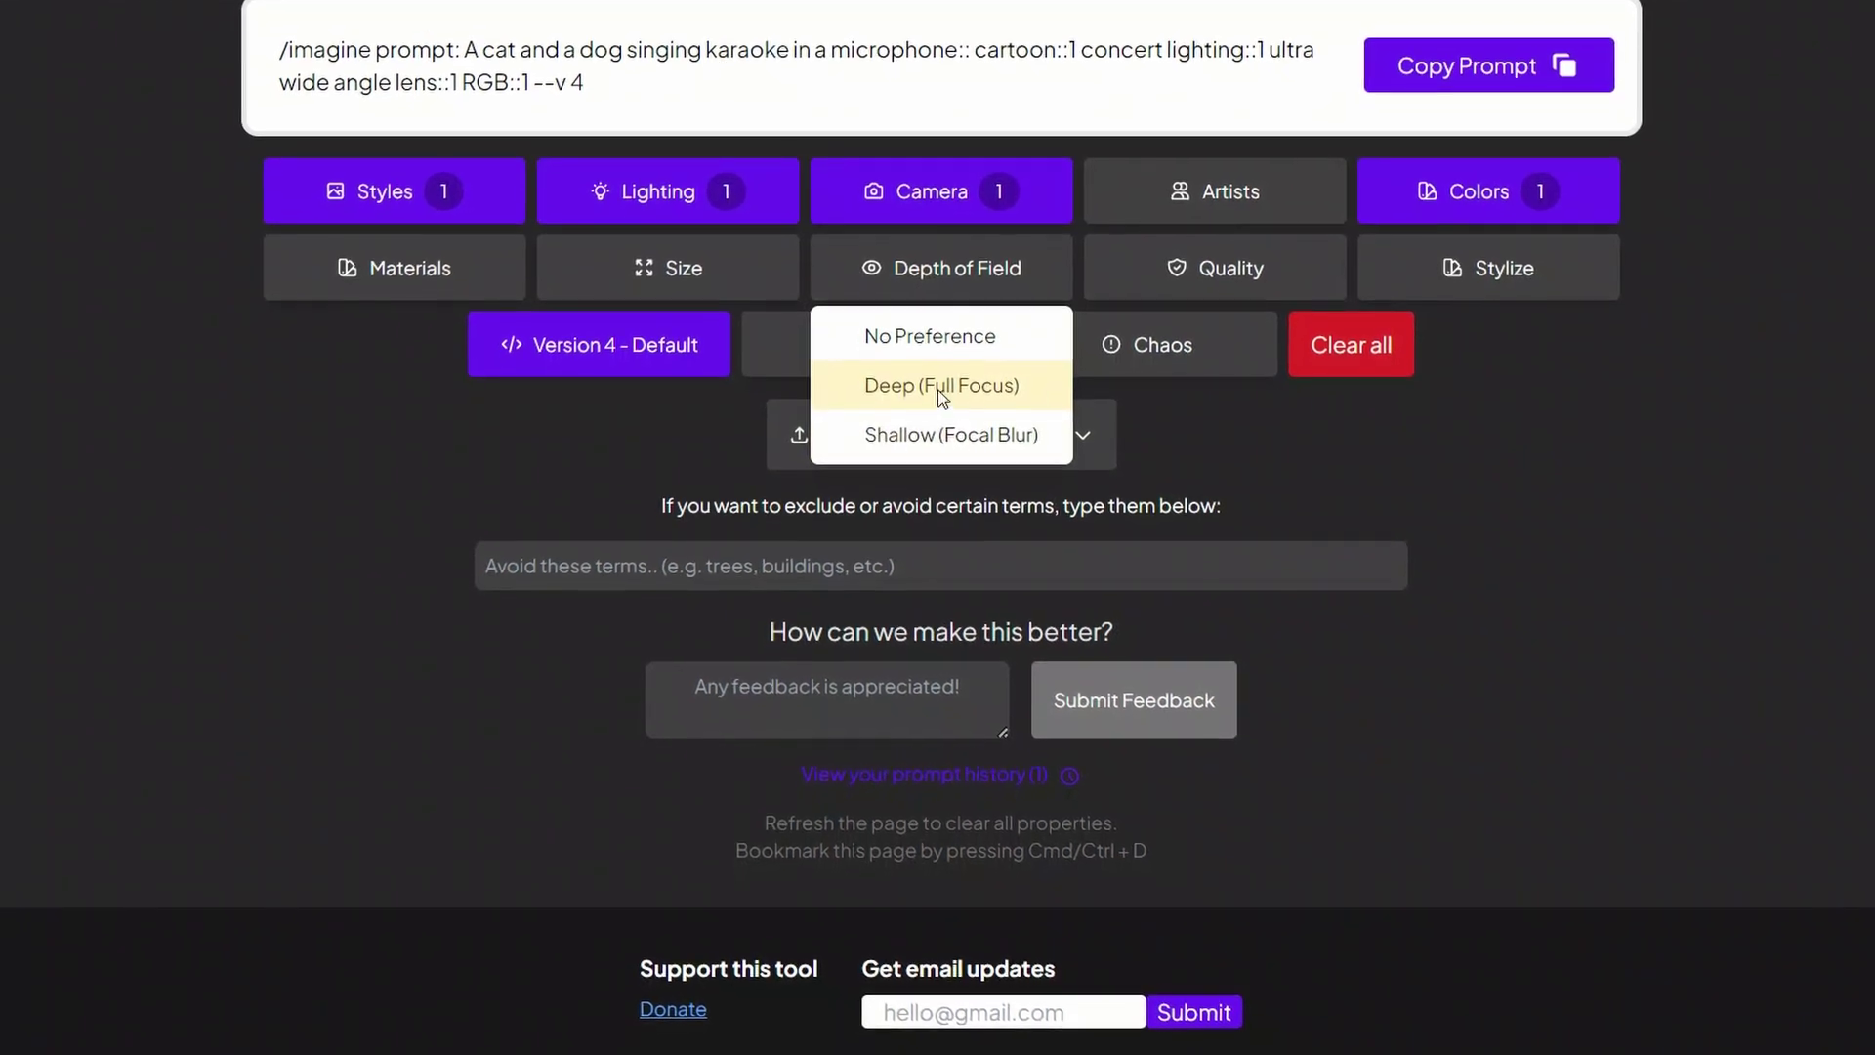
click(1224, 299)
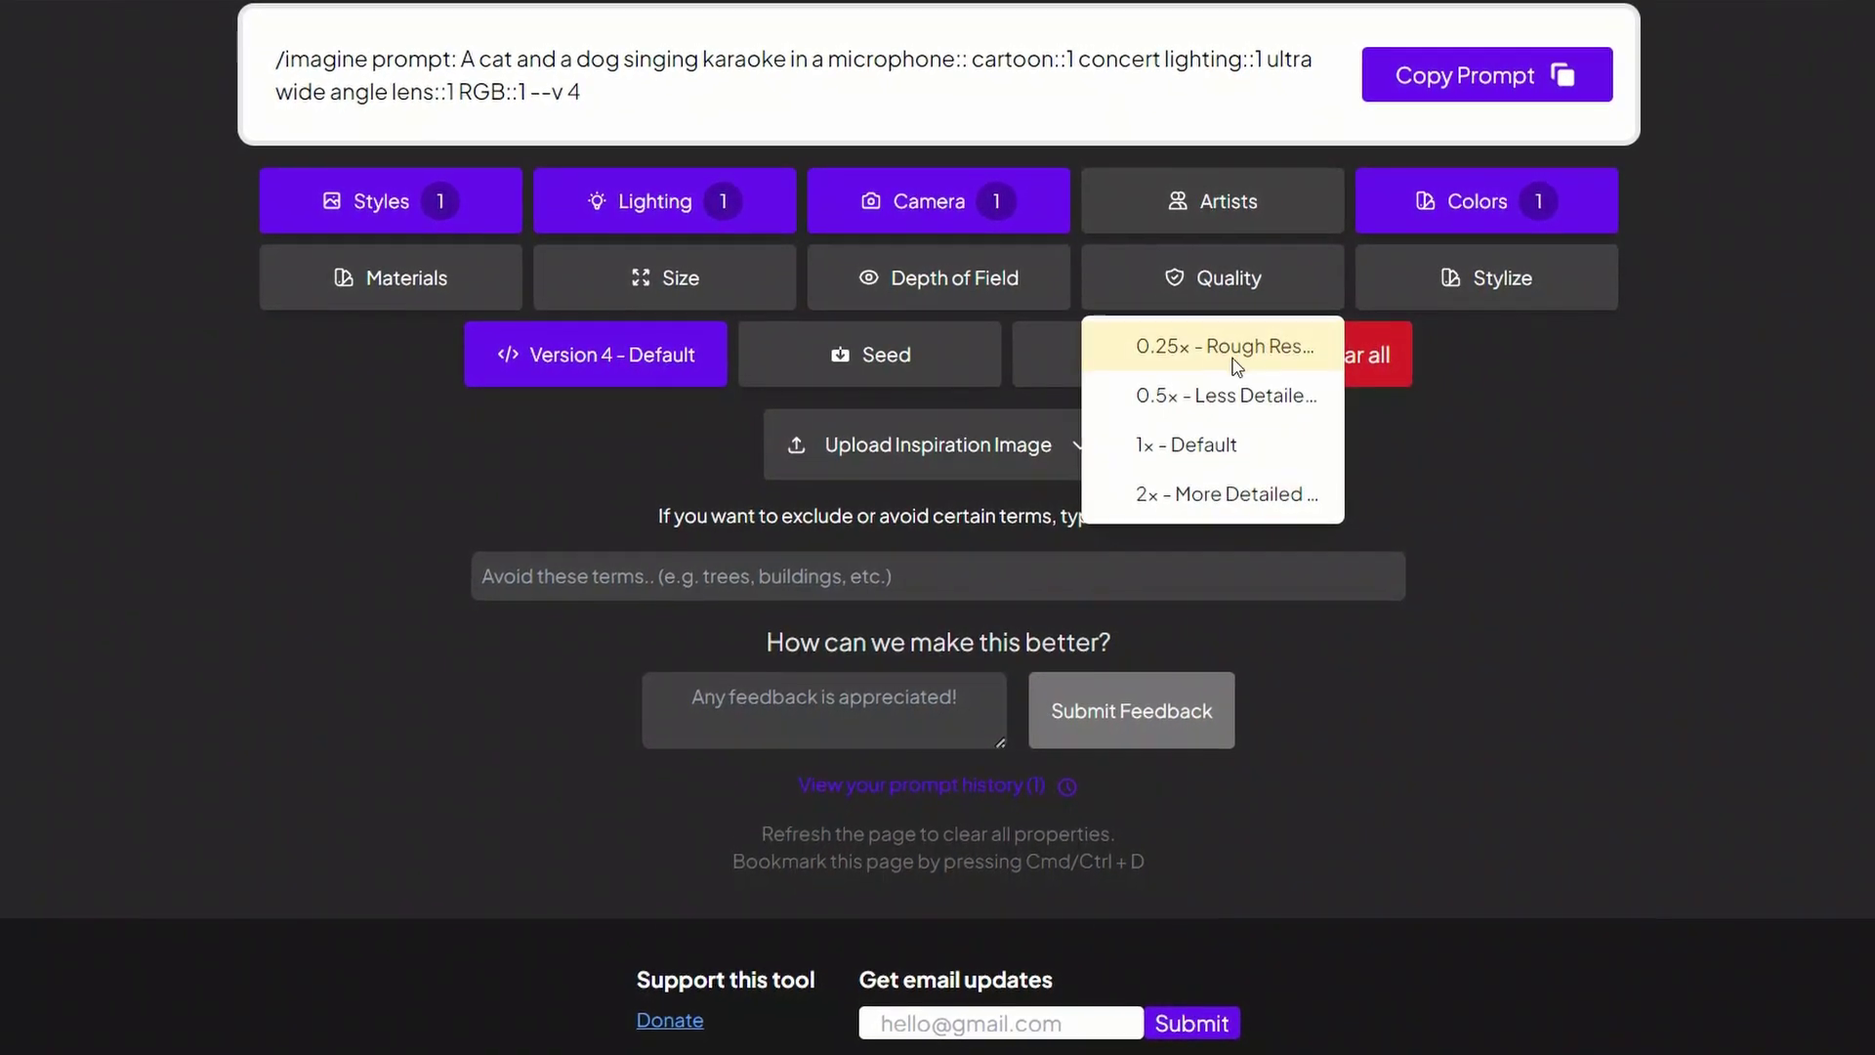
click(1234, 496)
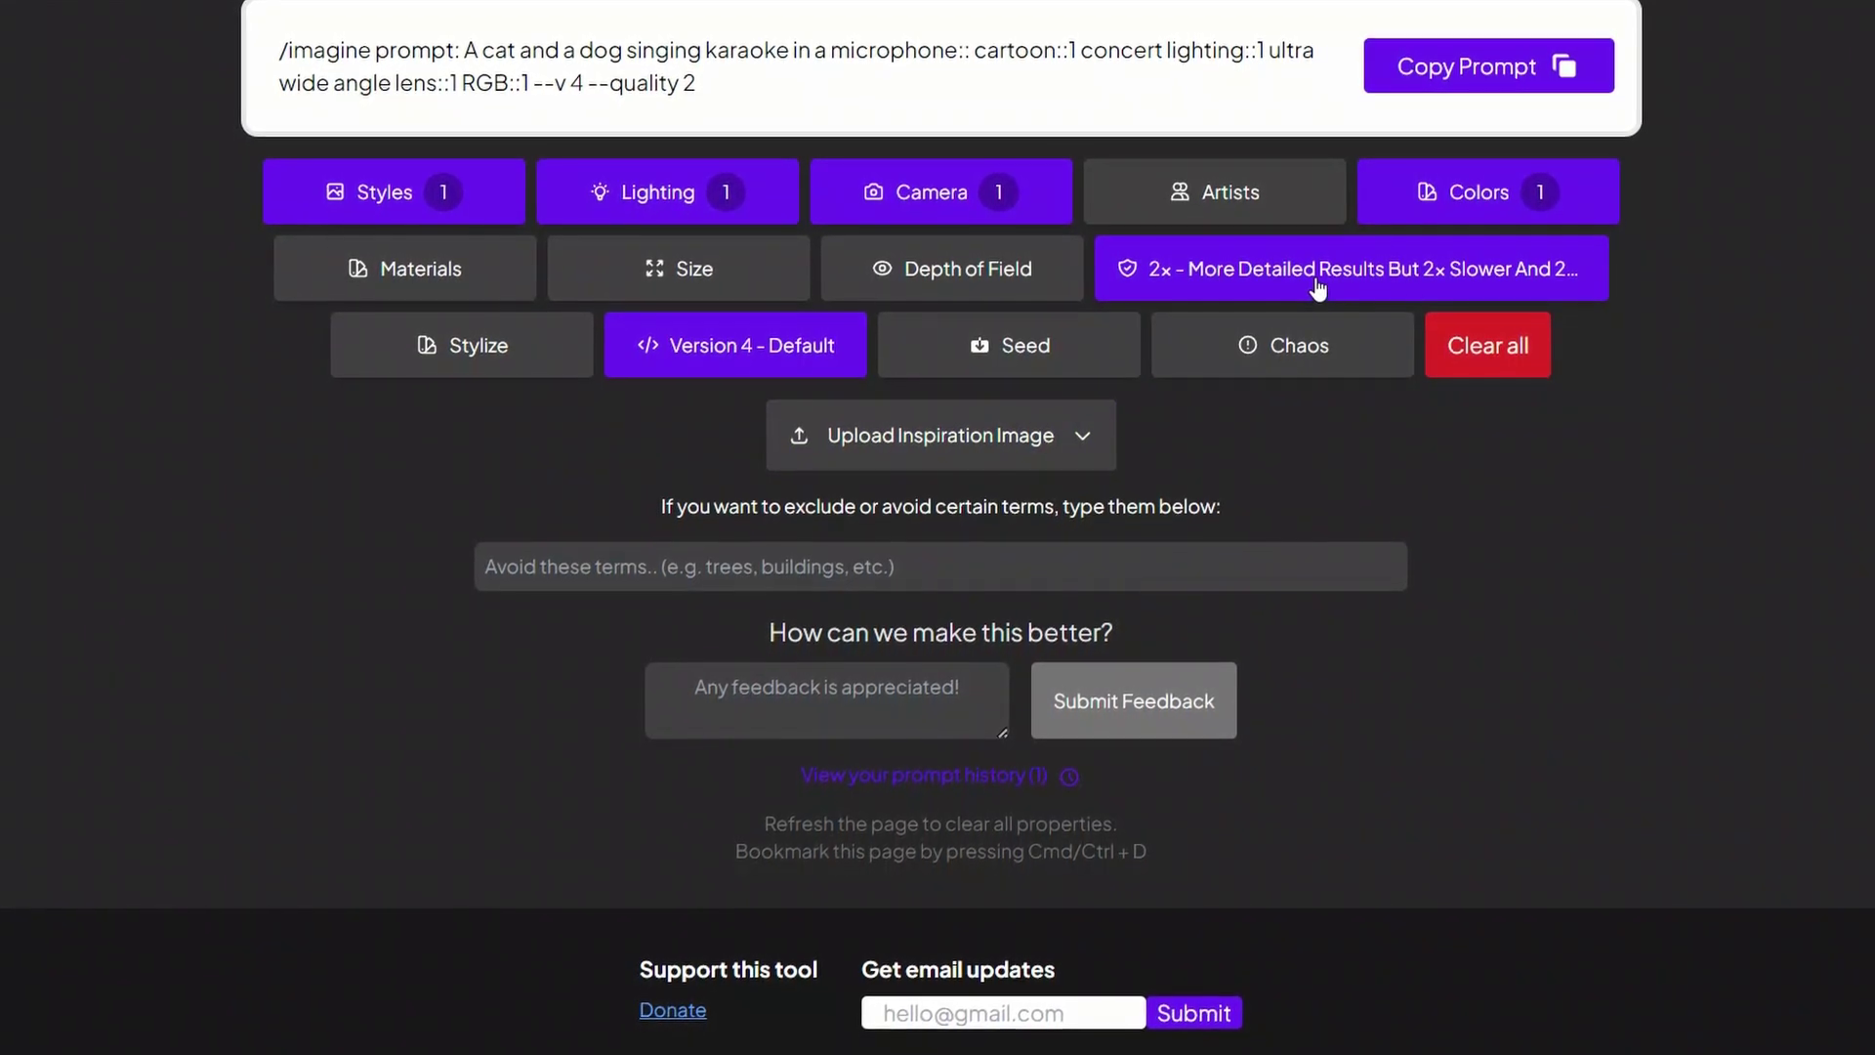
scroll(1423, 435, up, 3)
click(1468, 385)
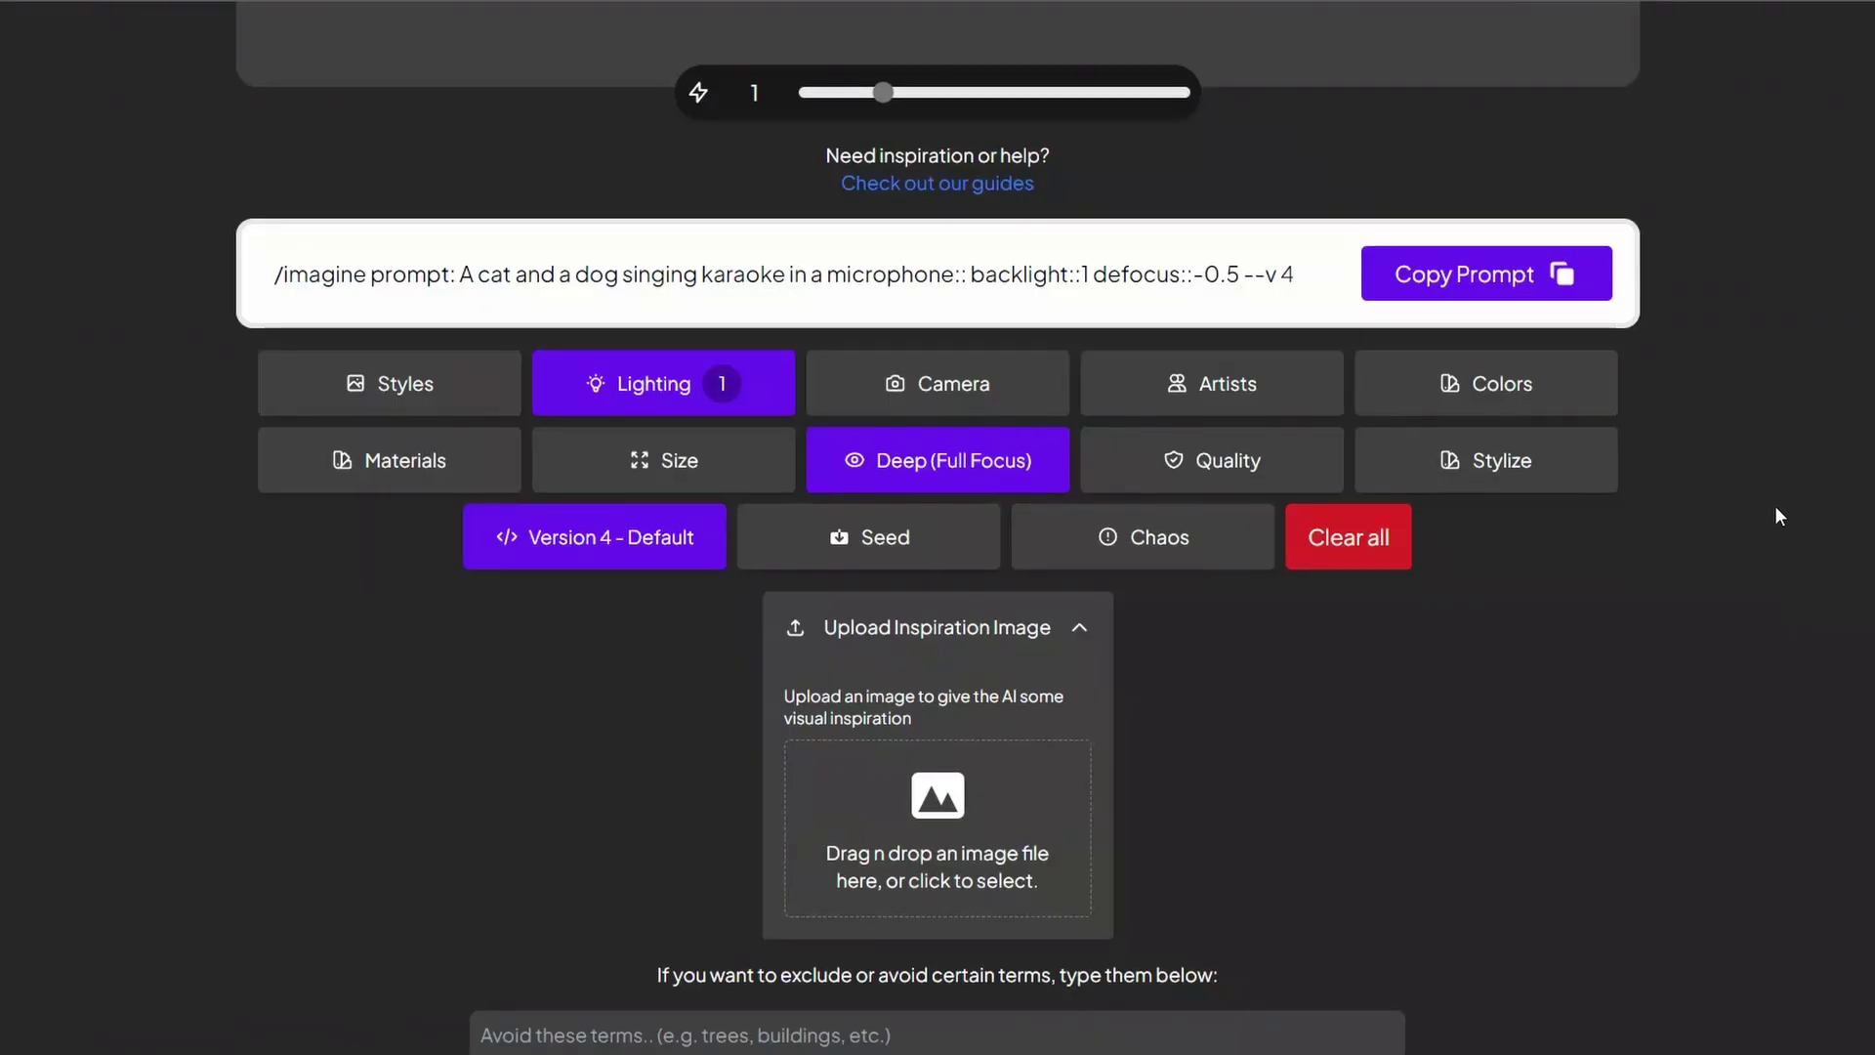
click(1558, 482)
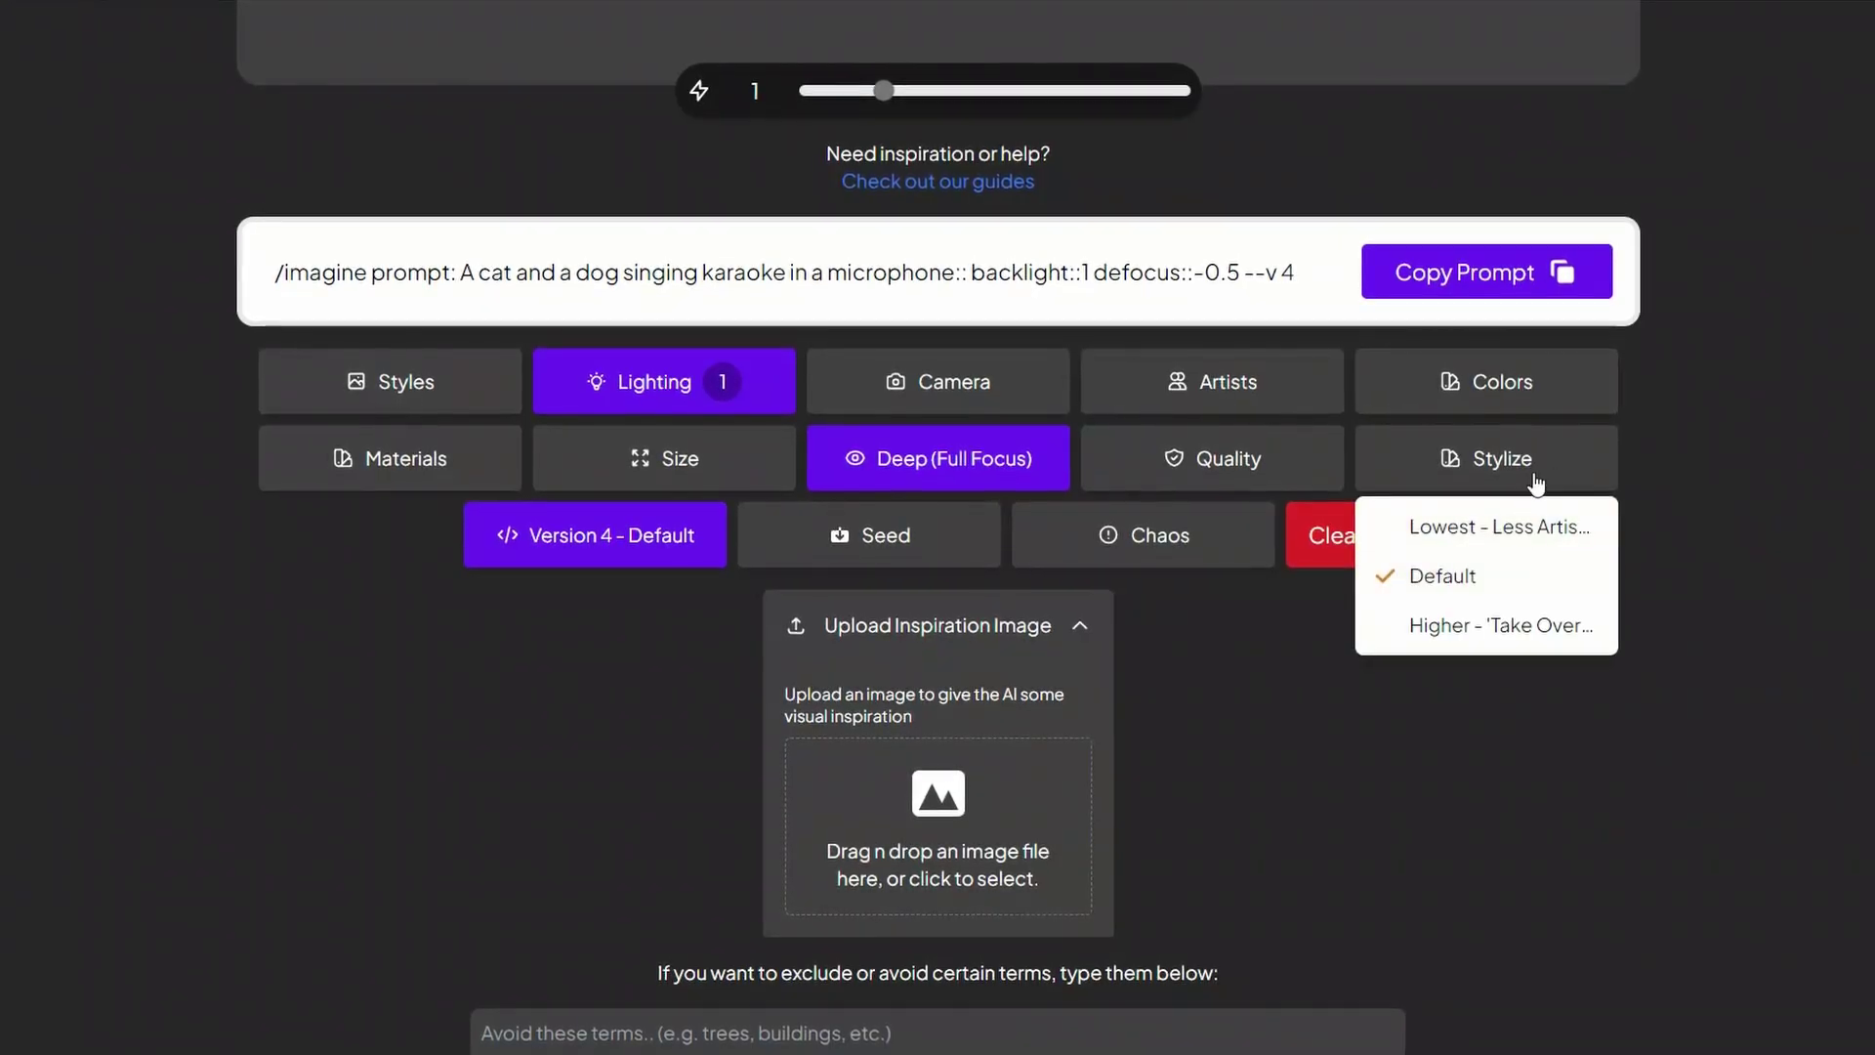
click(1501, 528)
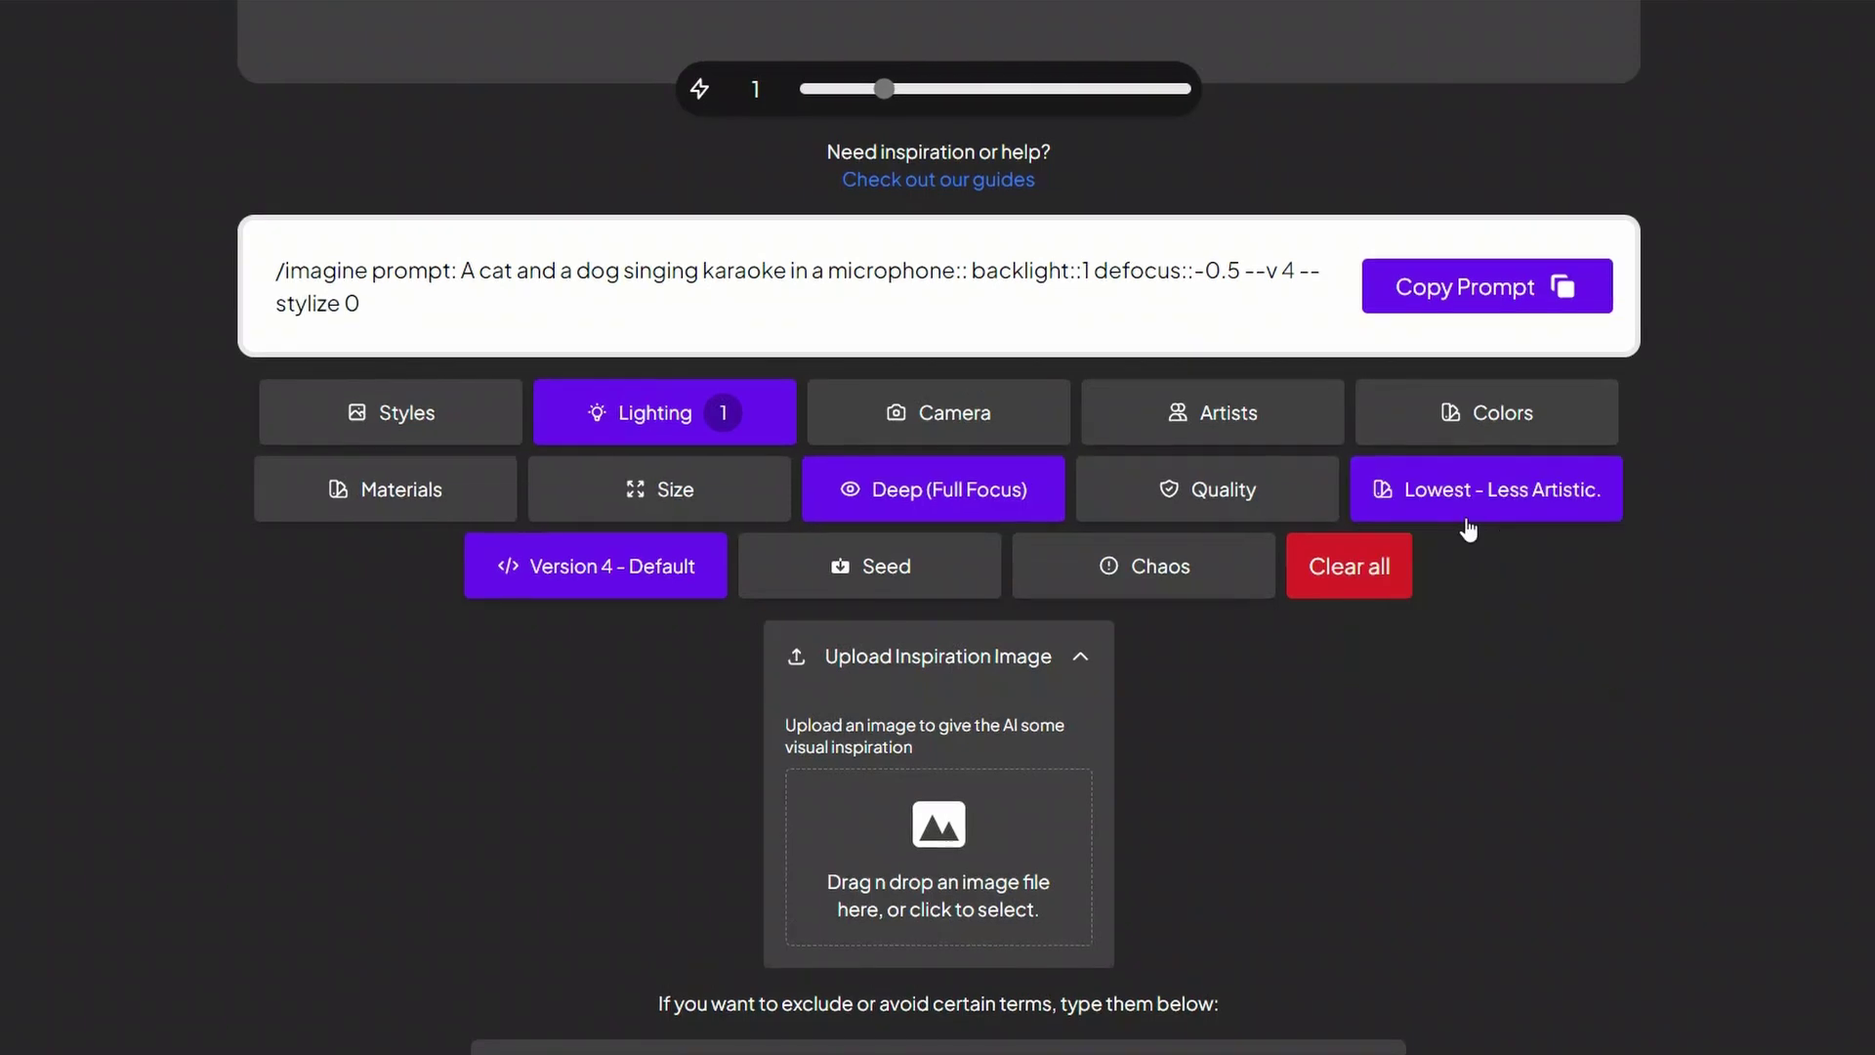
click(1535, 497)
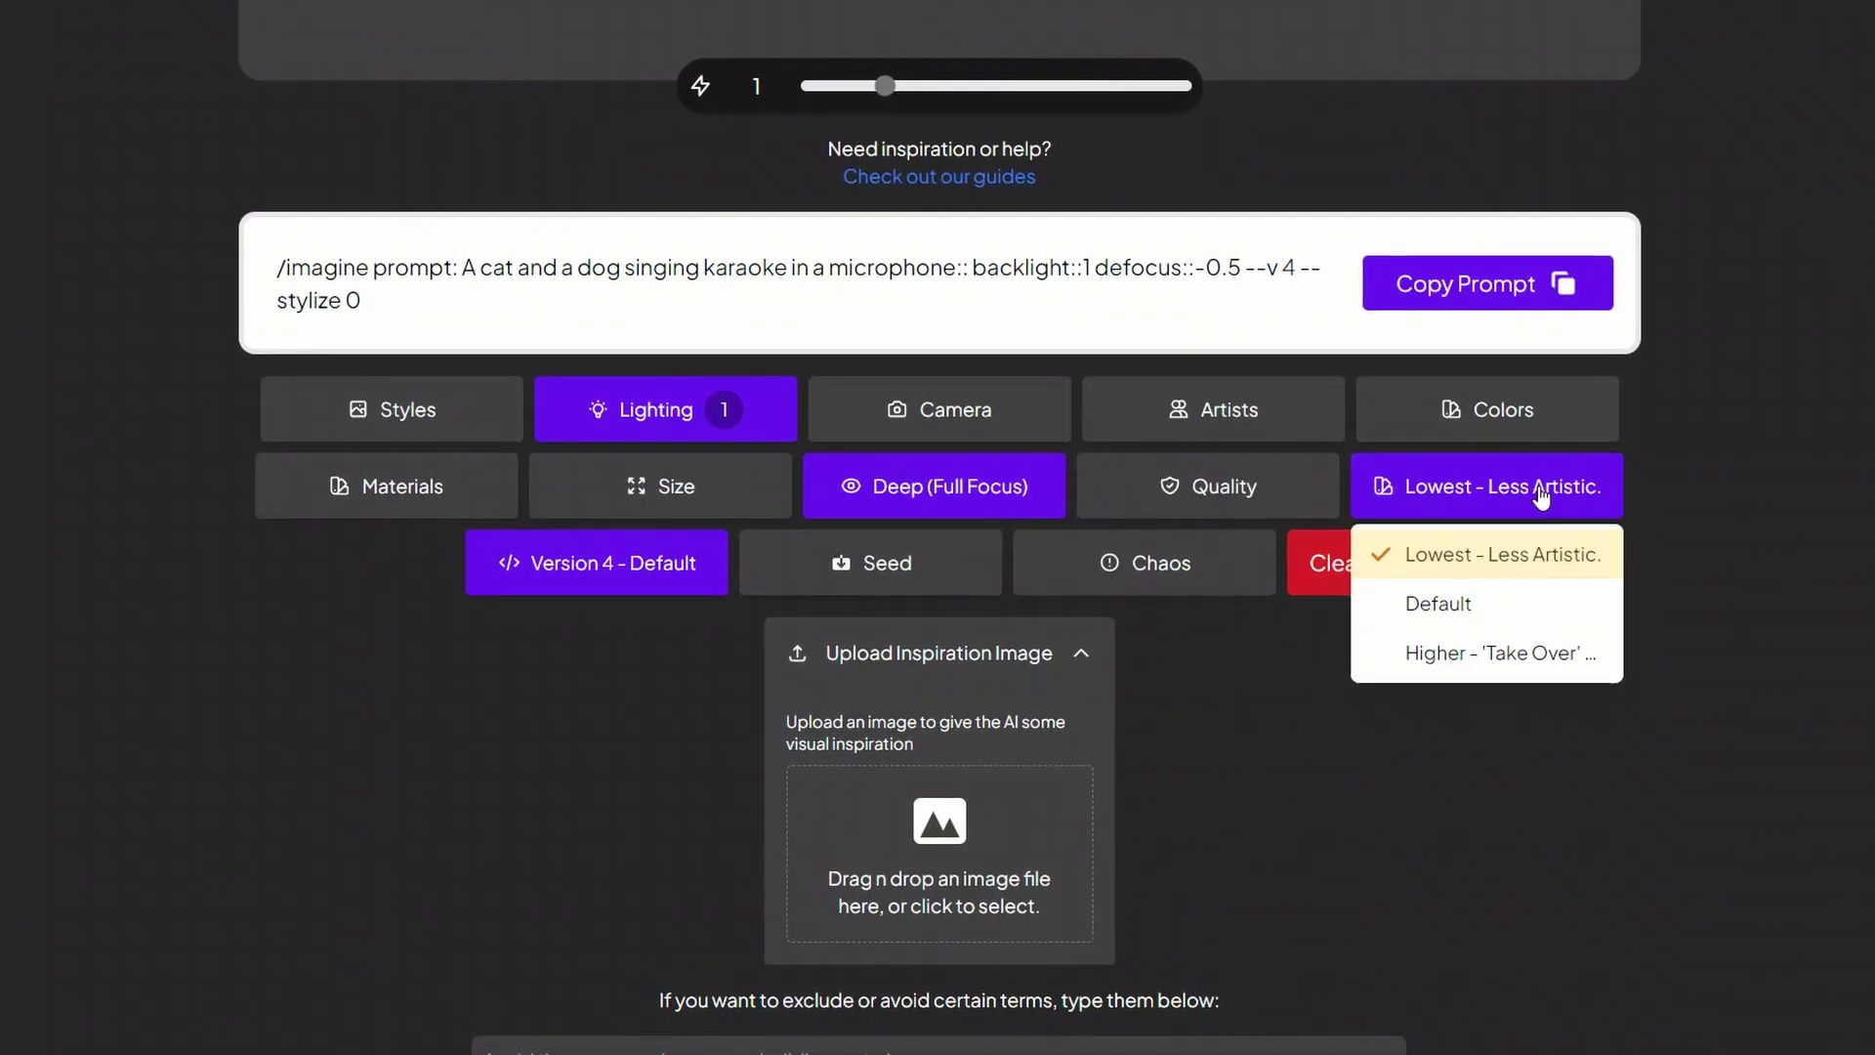
click(1575, 661)
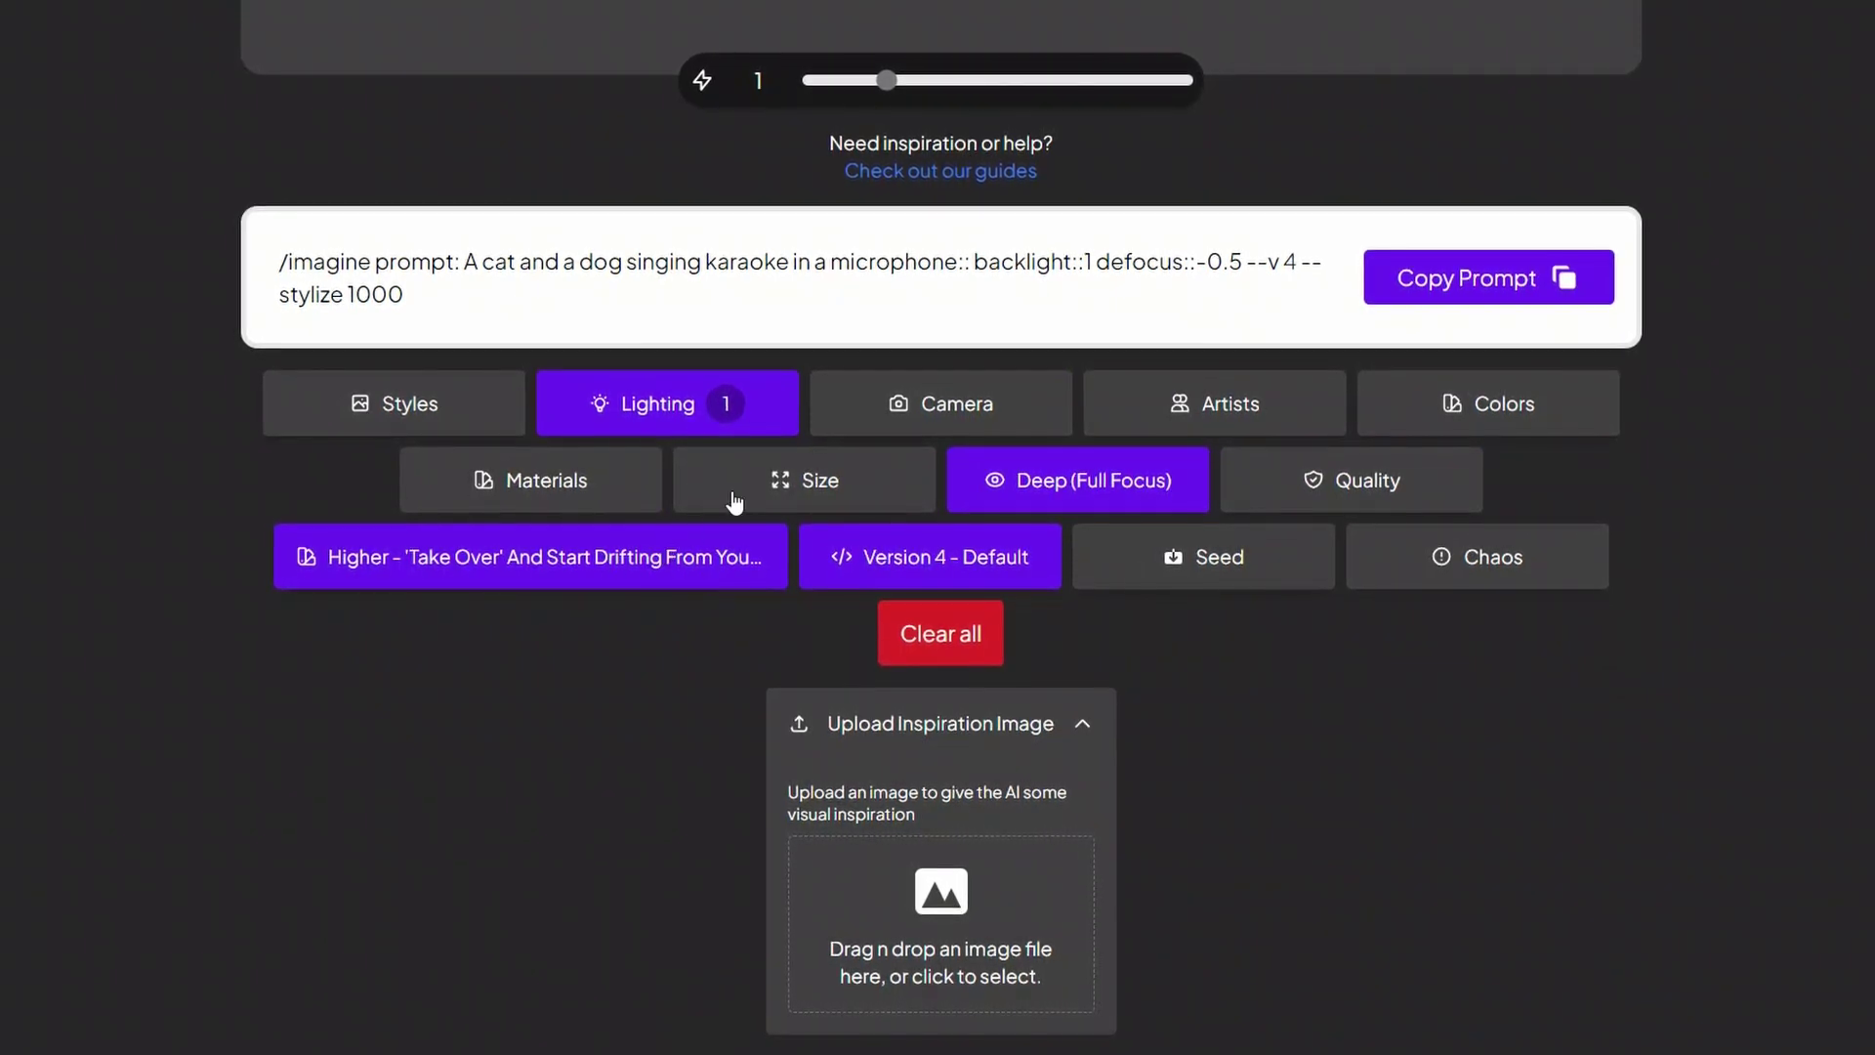
click(658, 567)
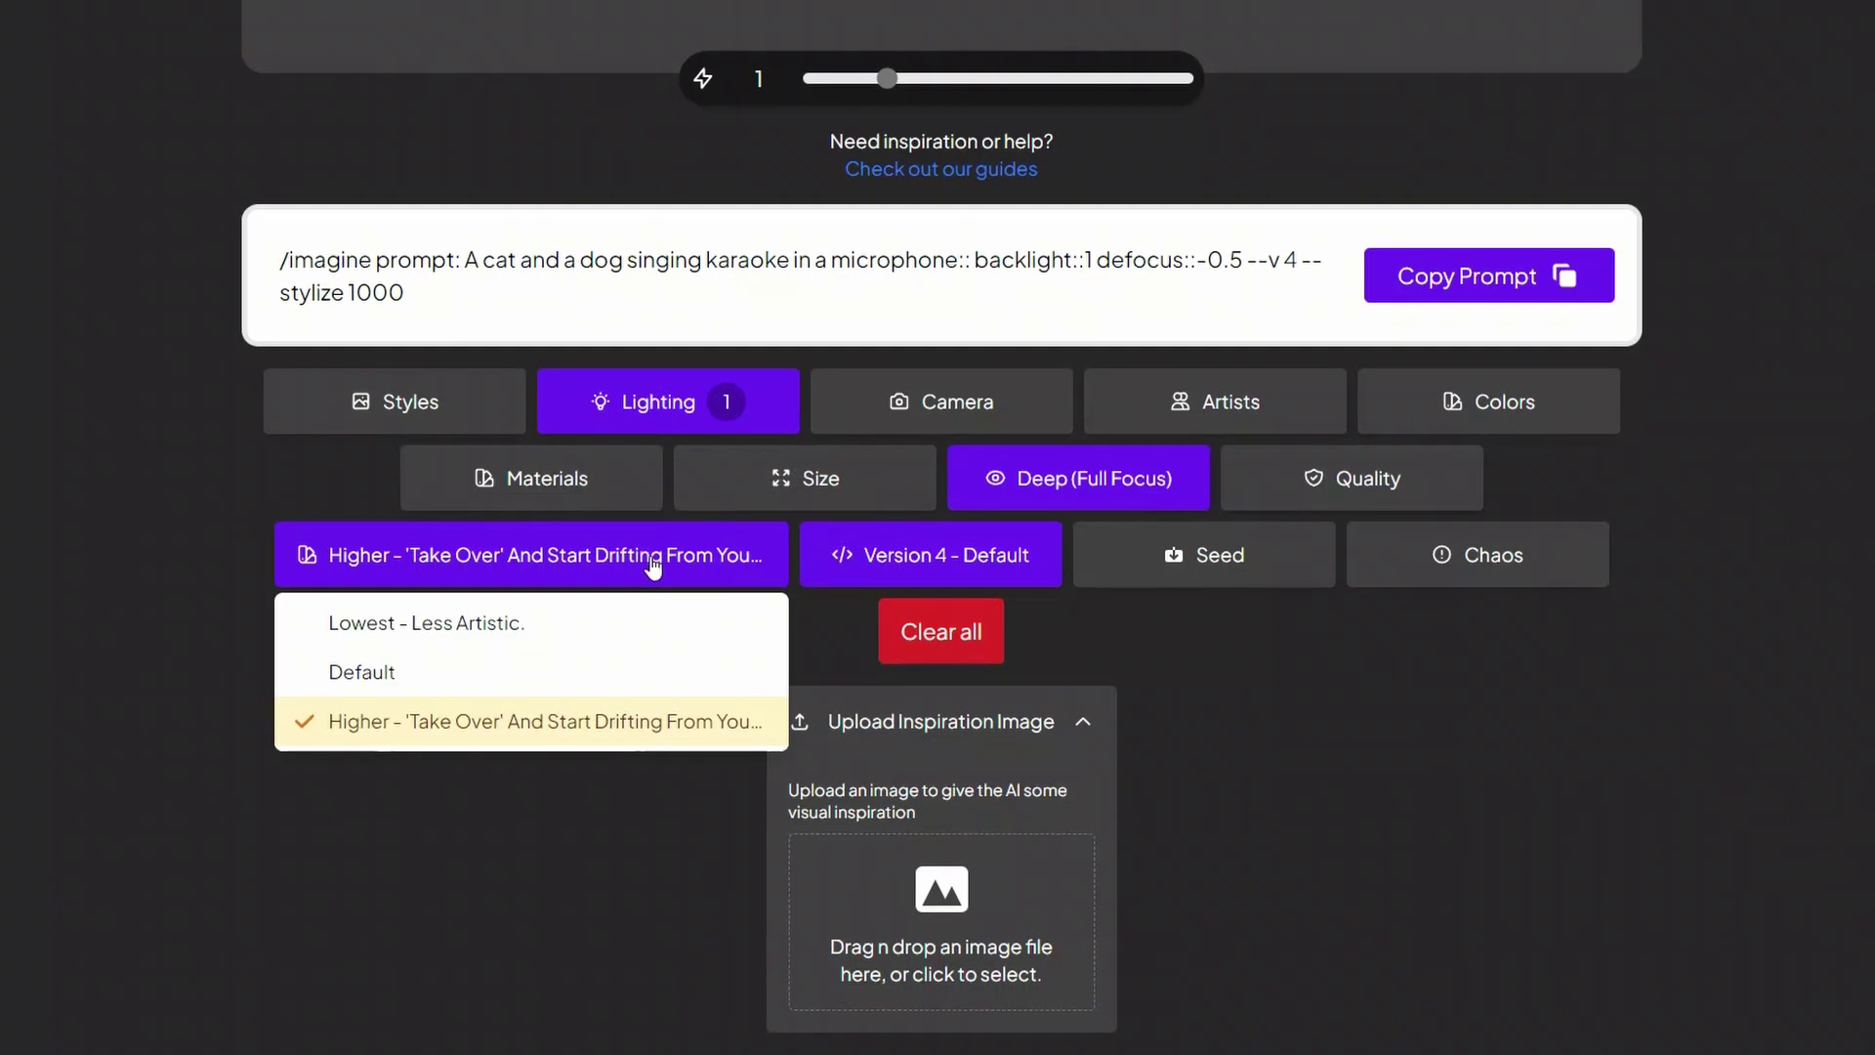
click(406, 670)
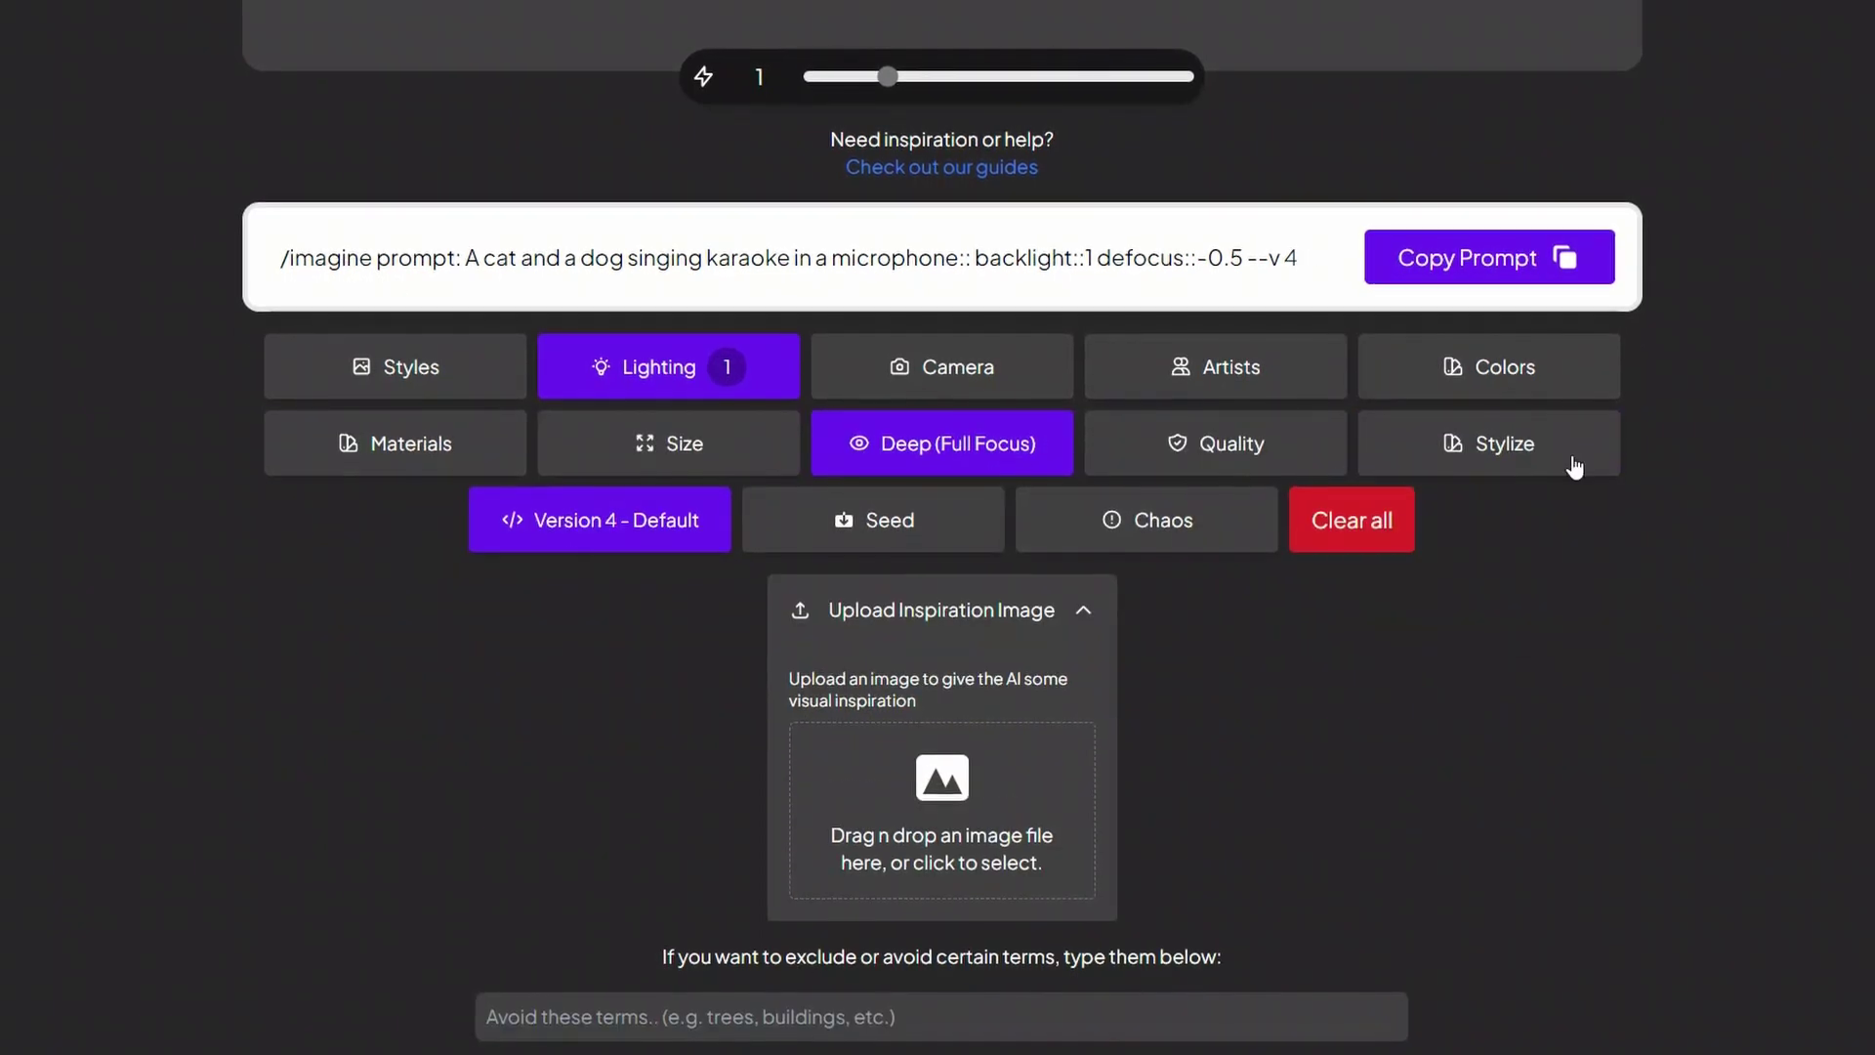
click(909, 549)
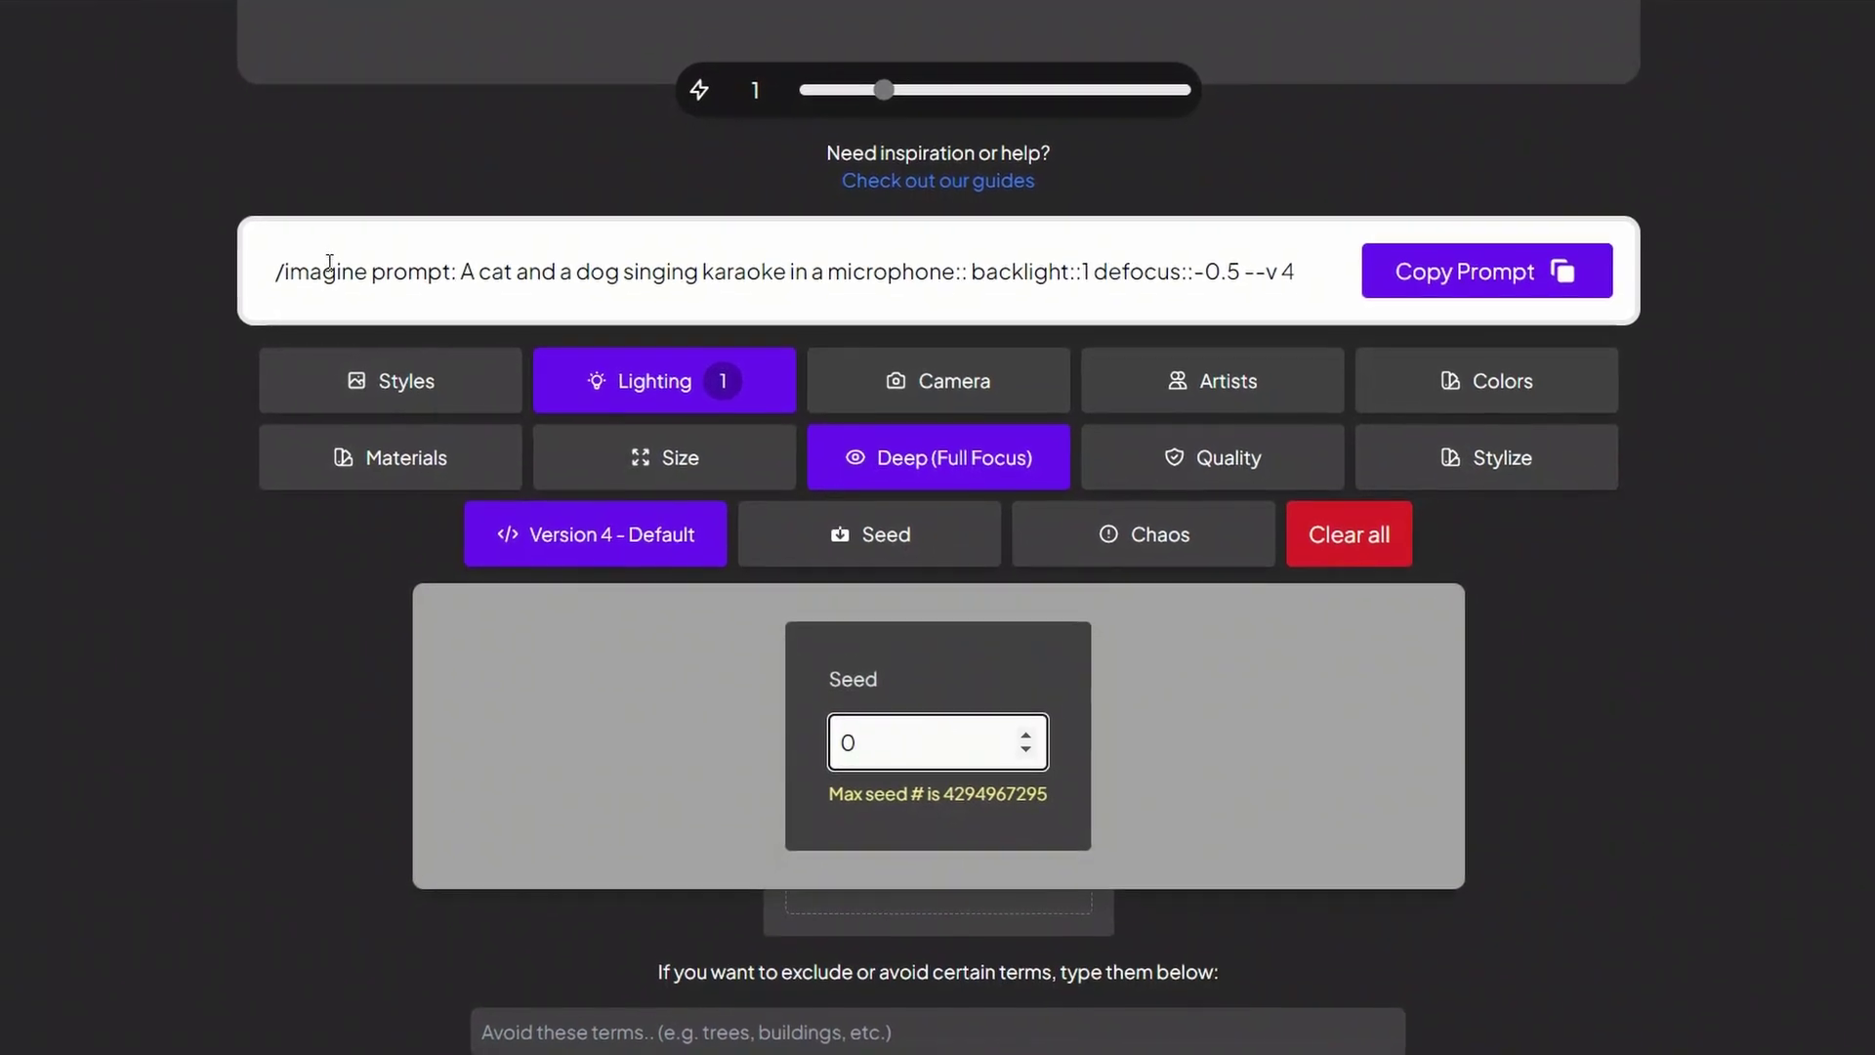
Check the seed (0) and chaos settings without changing them, and collapse the inspiration image area.
double_click(889, 723)
click(1708, 736)
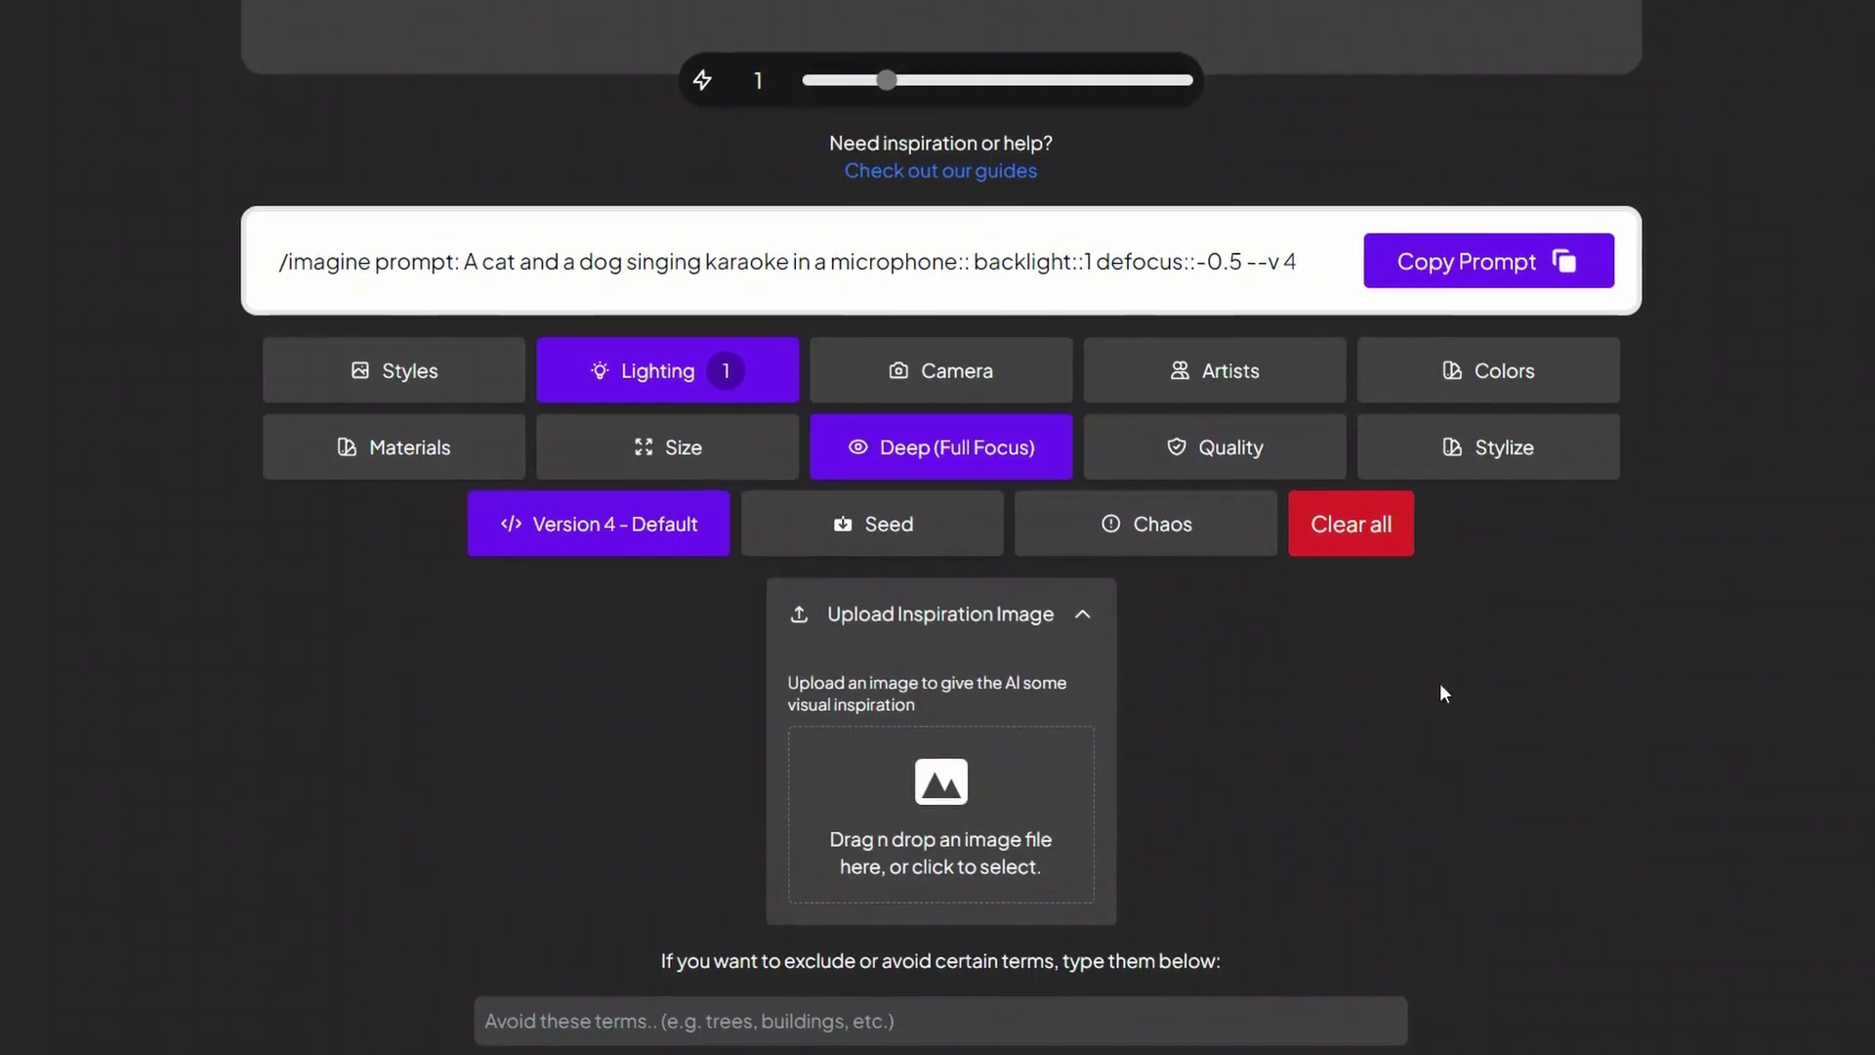
click(1191, 531)
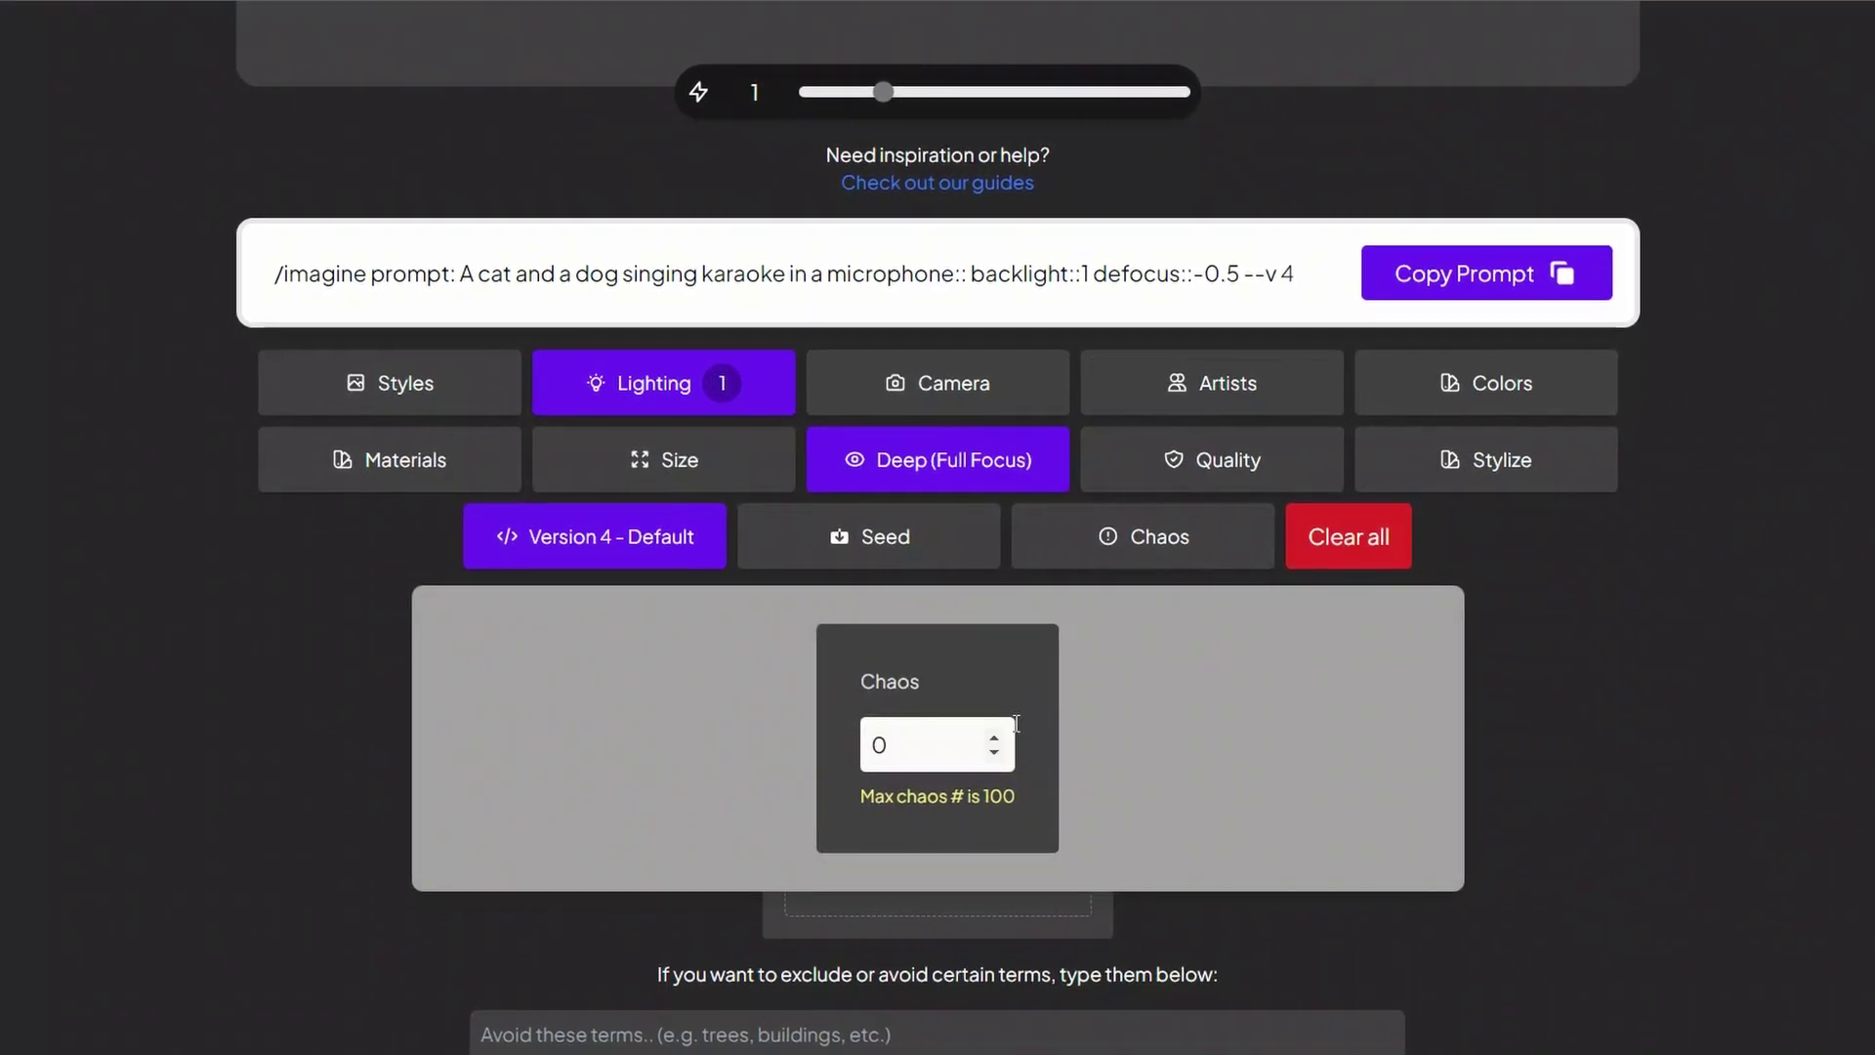
click(1579, 660)
scroll(1301, 805, down, 2)
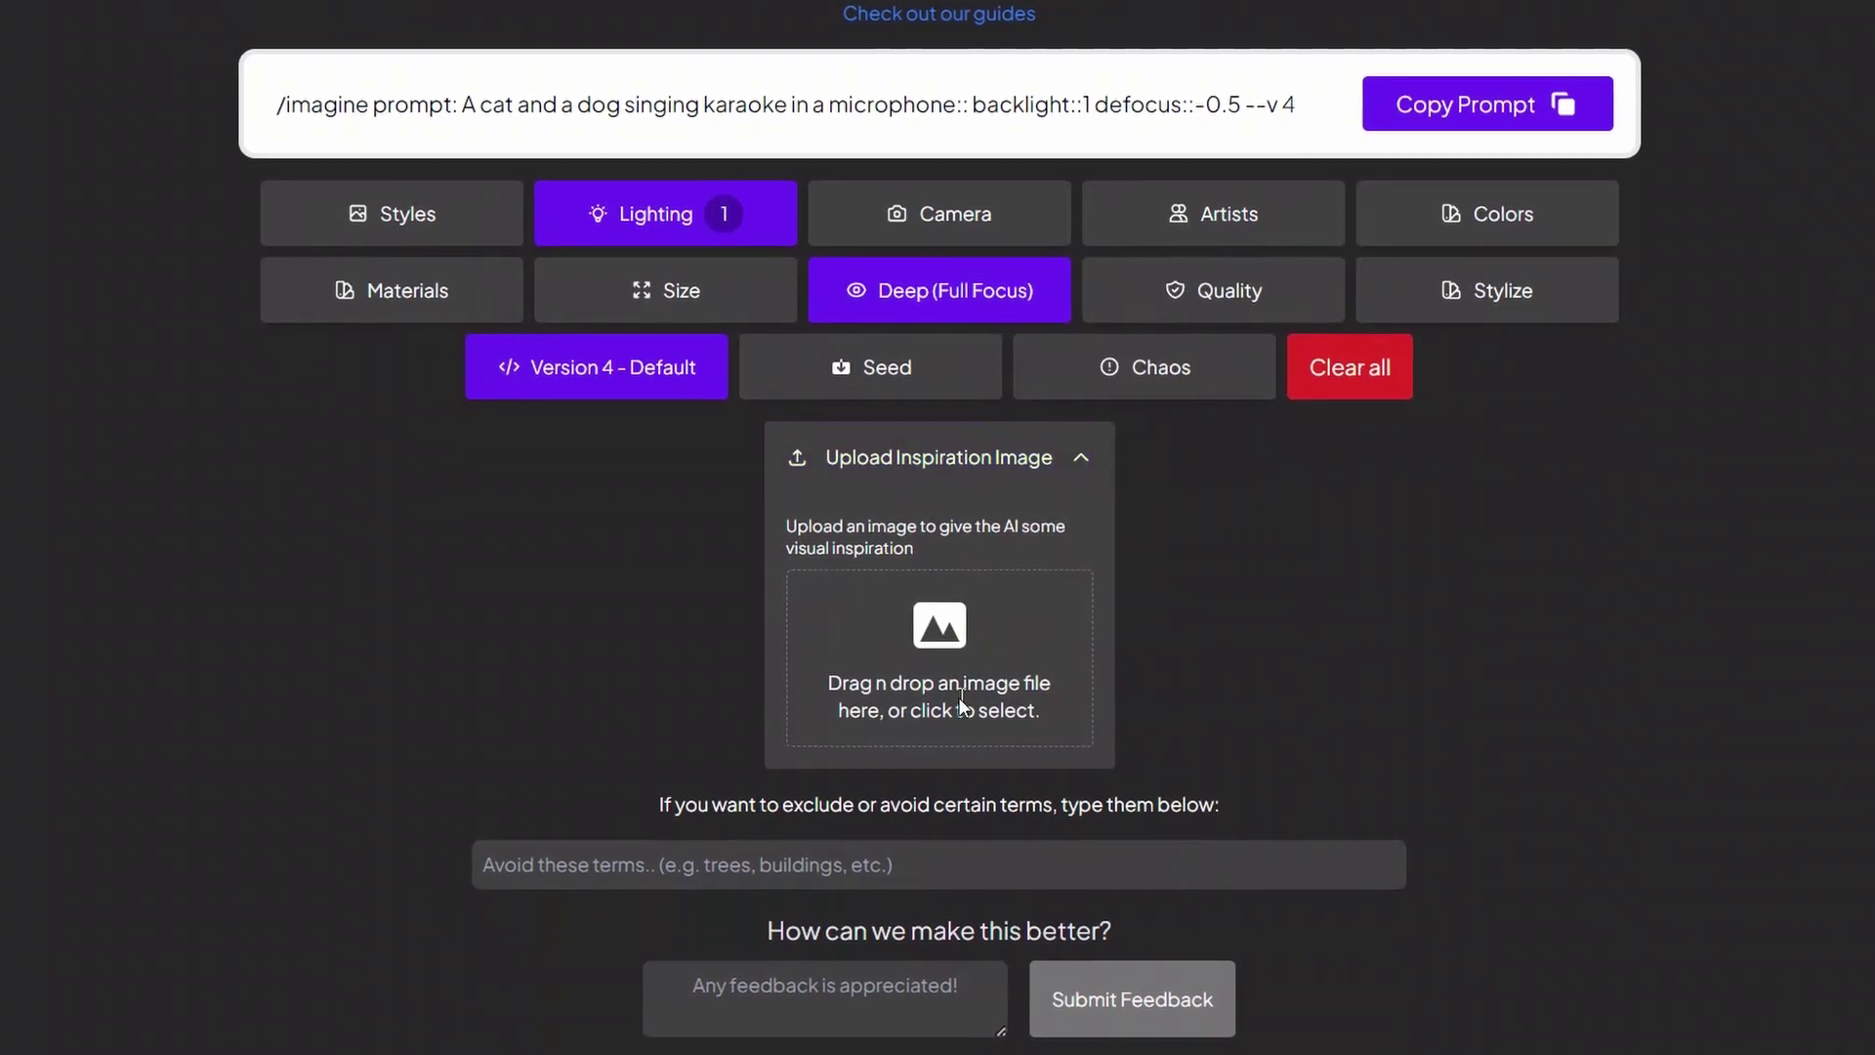
click(959, 467)
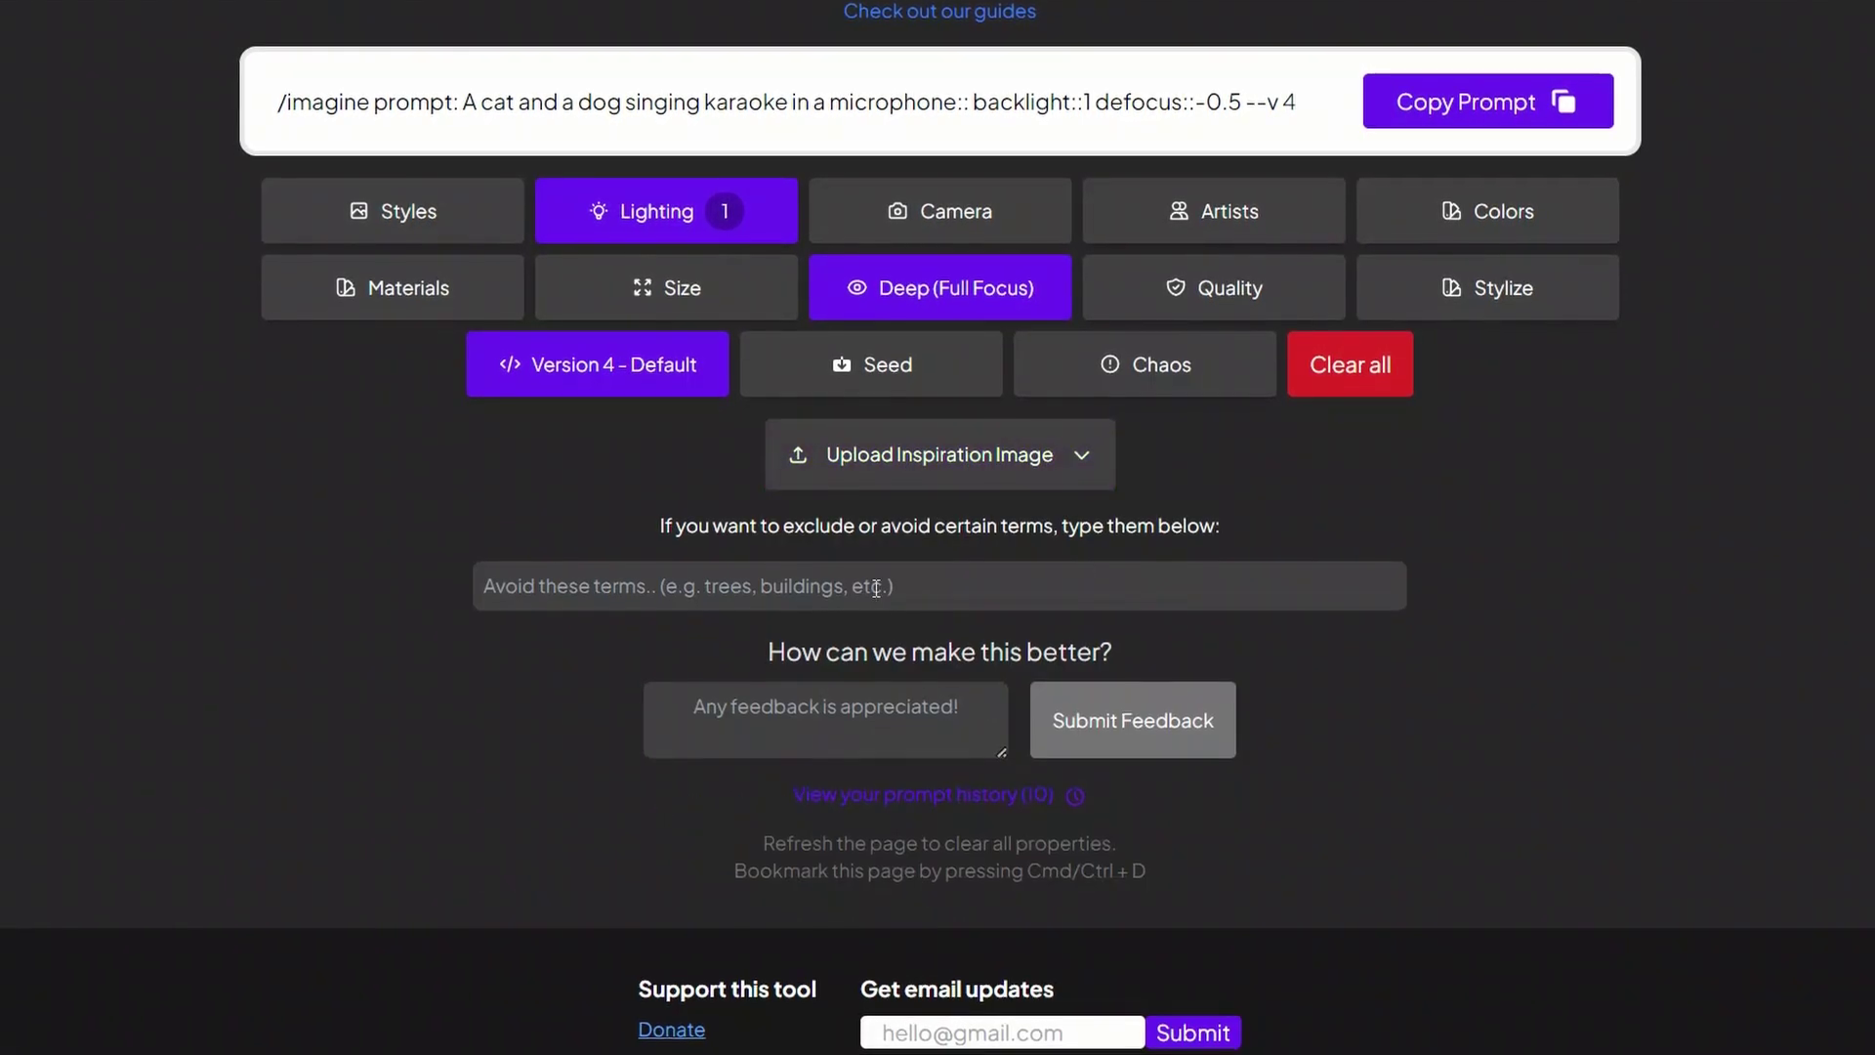
Upload the first karaoke image as inspiration and select the generated prompt text.
click(1057, 471)
click(936, 629)
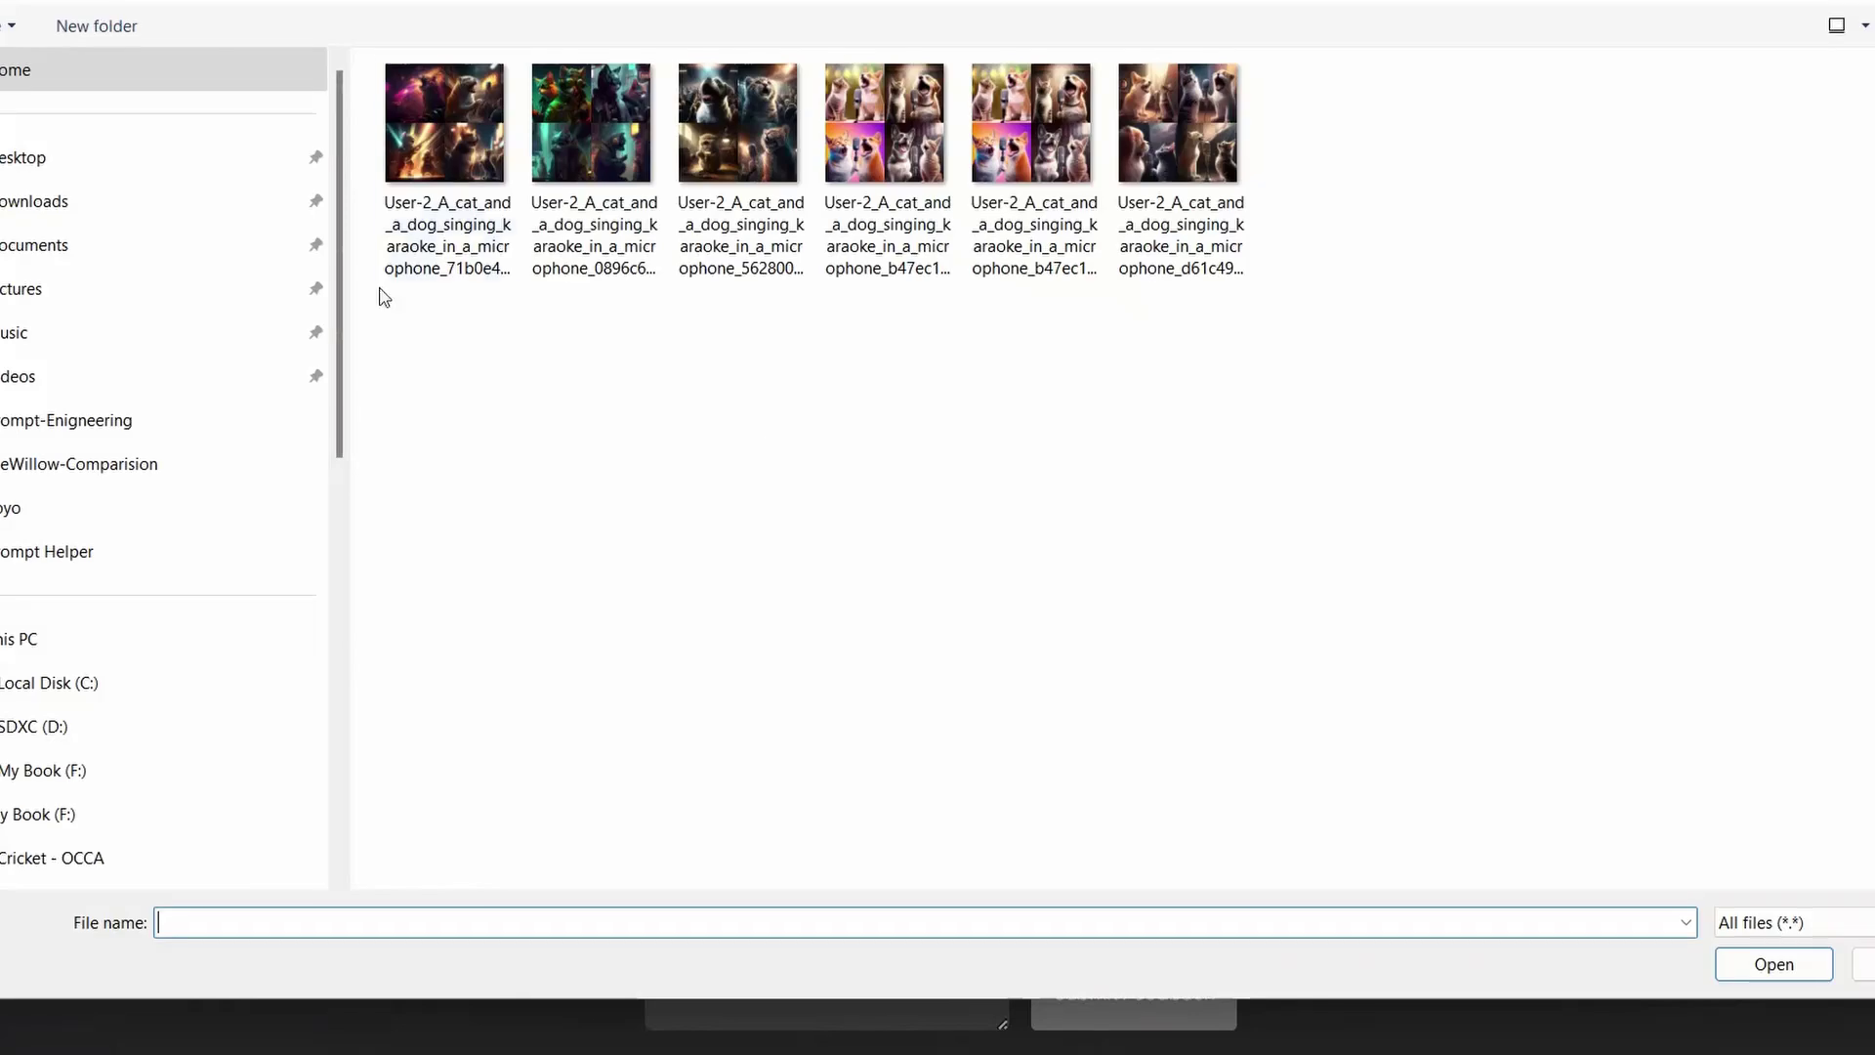
double_click(483, 143)
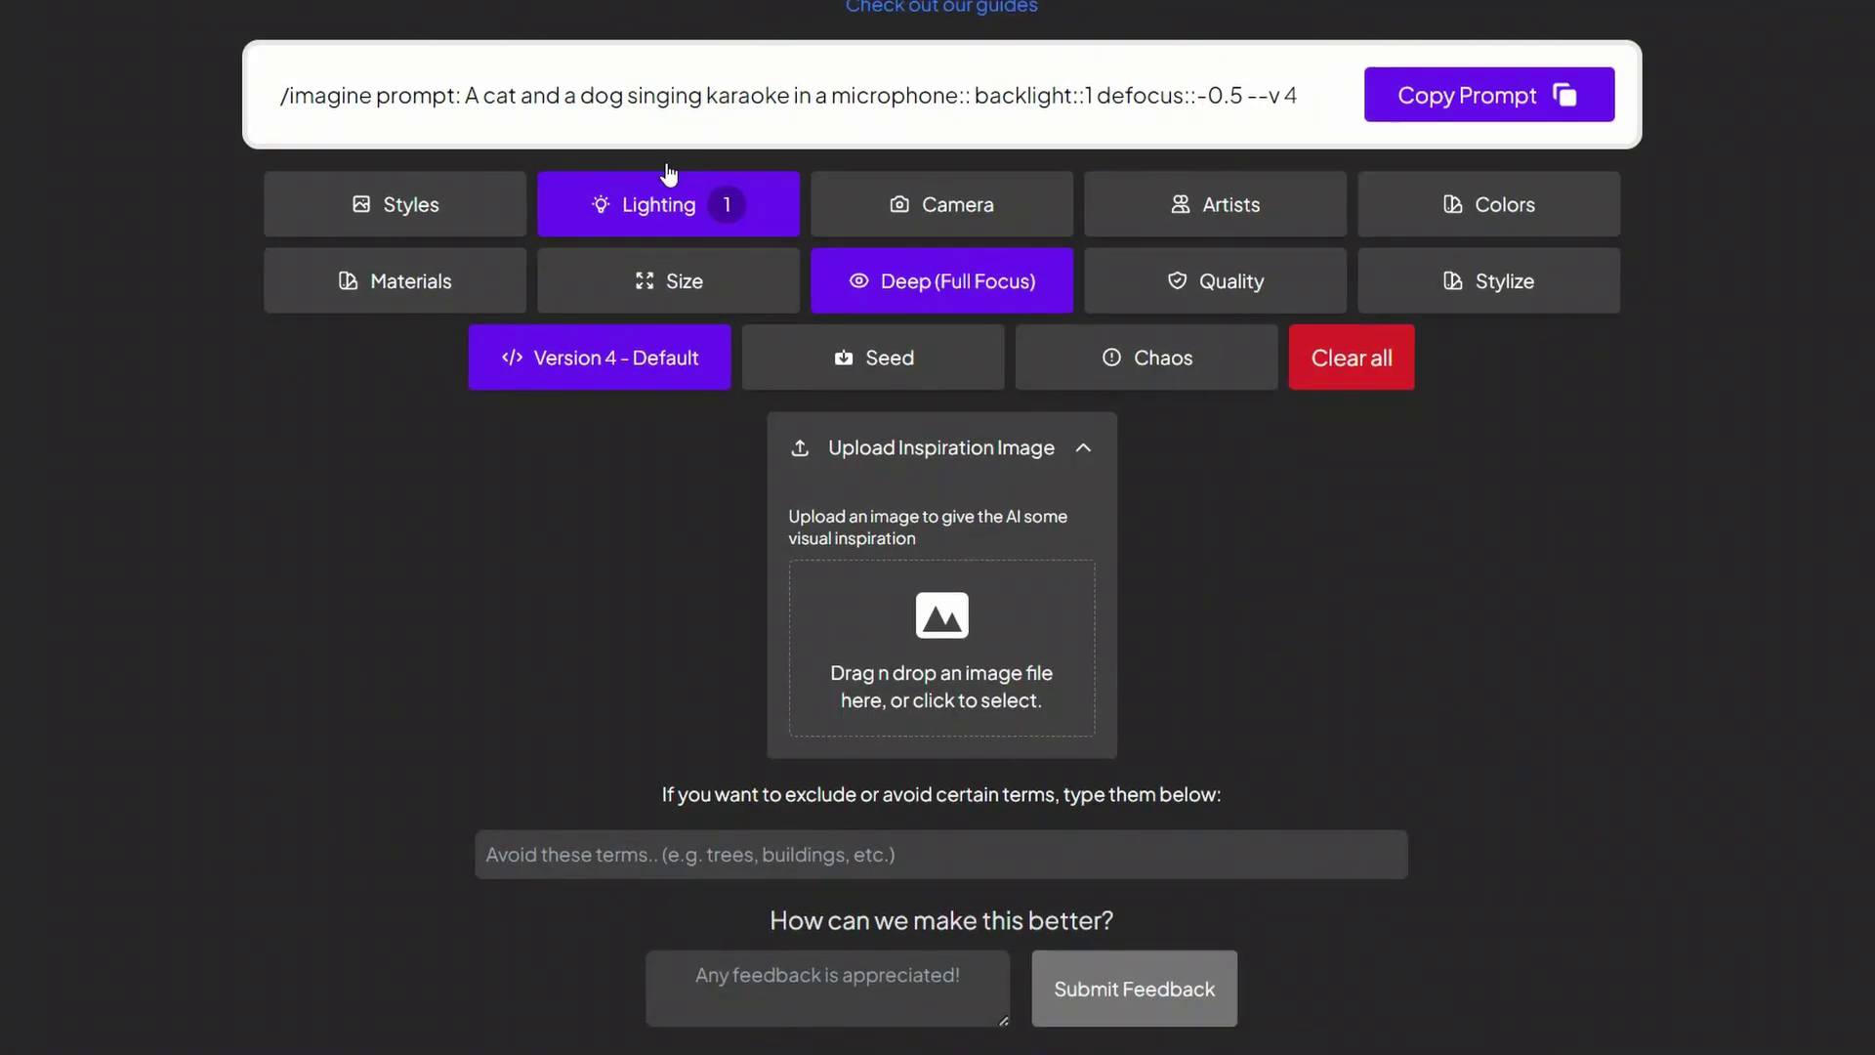
scroll(1055, 557, up, 3)
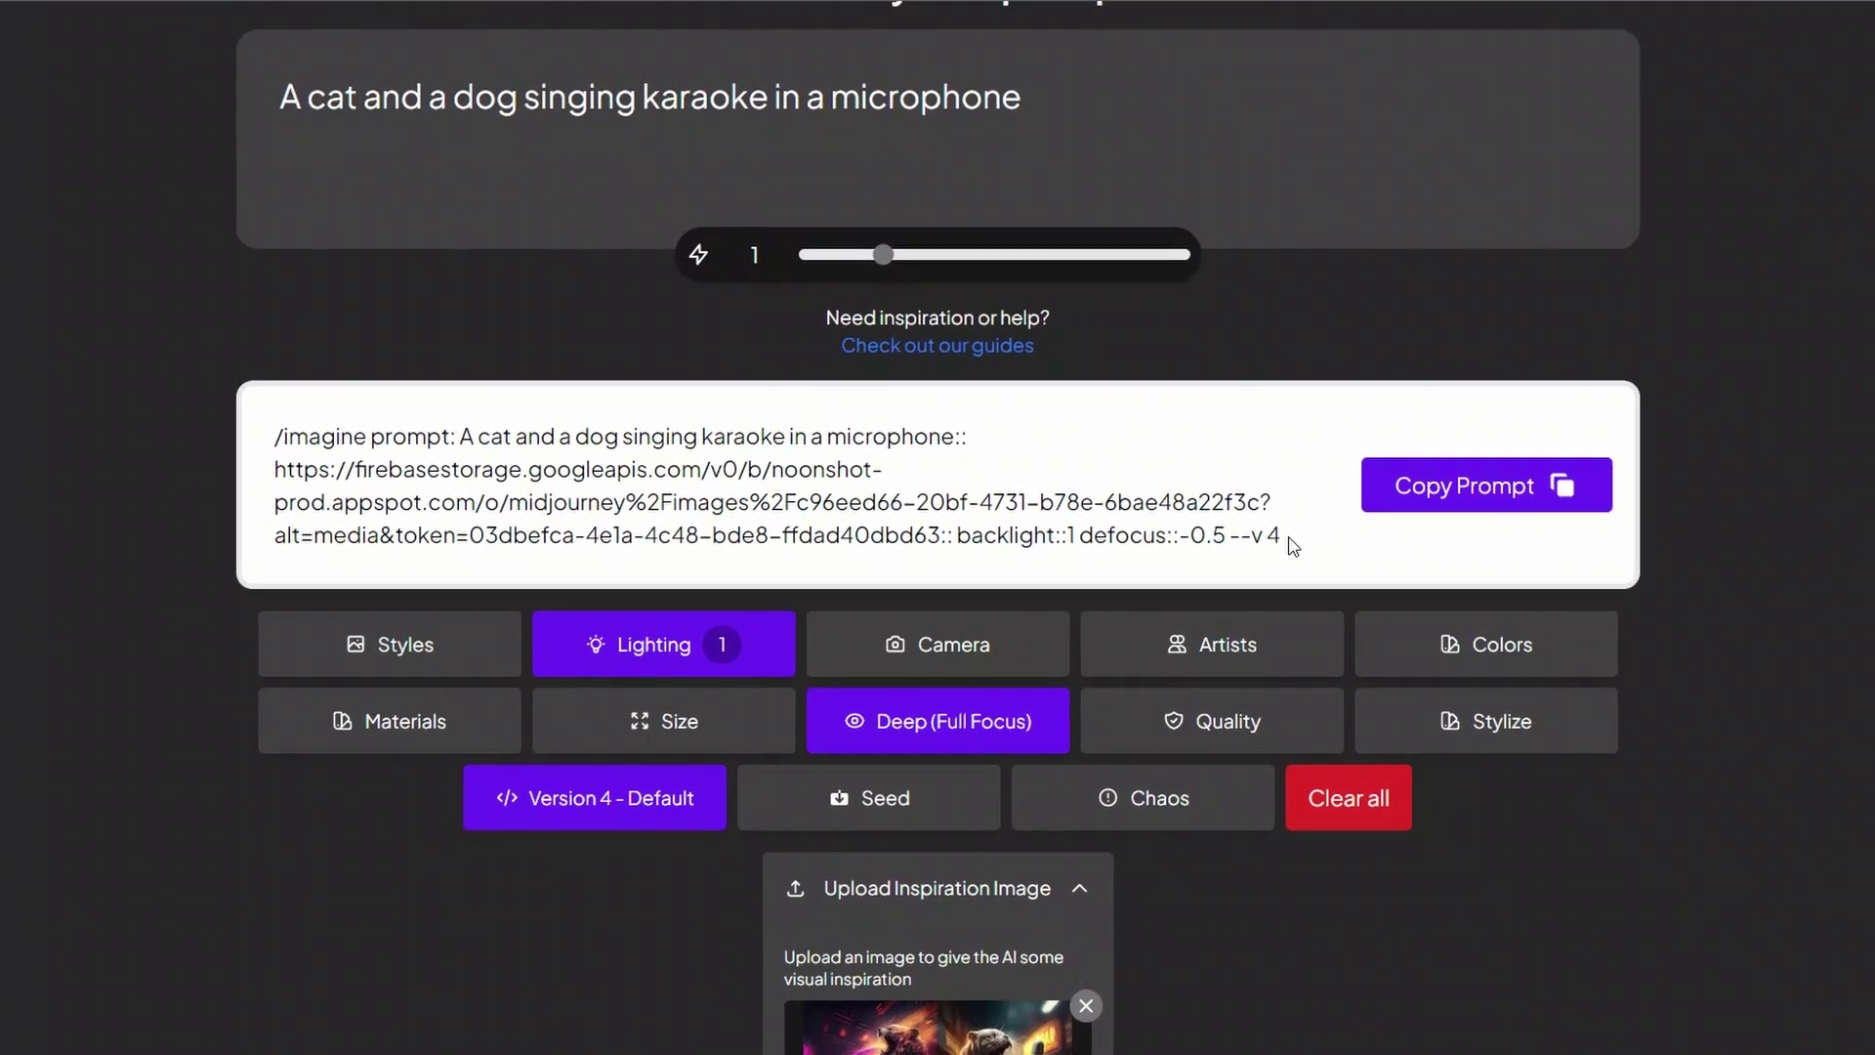
drag(1280, 522, 283, 430)
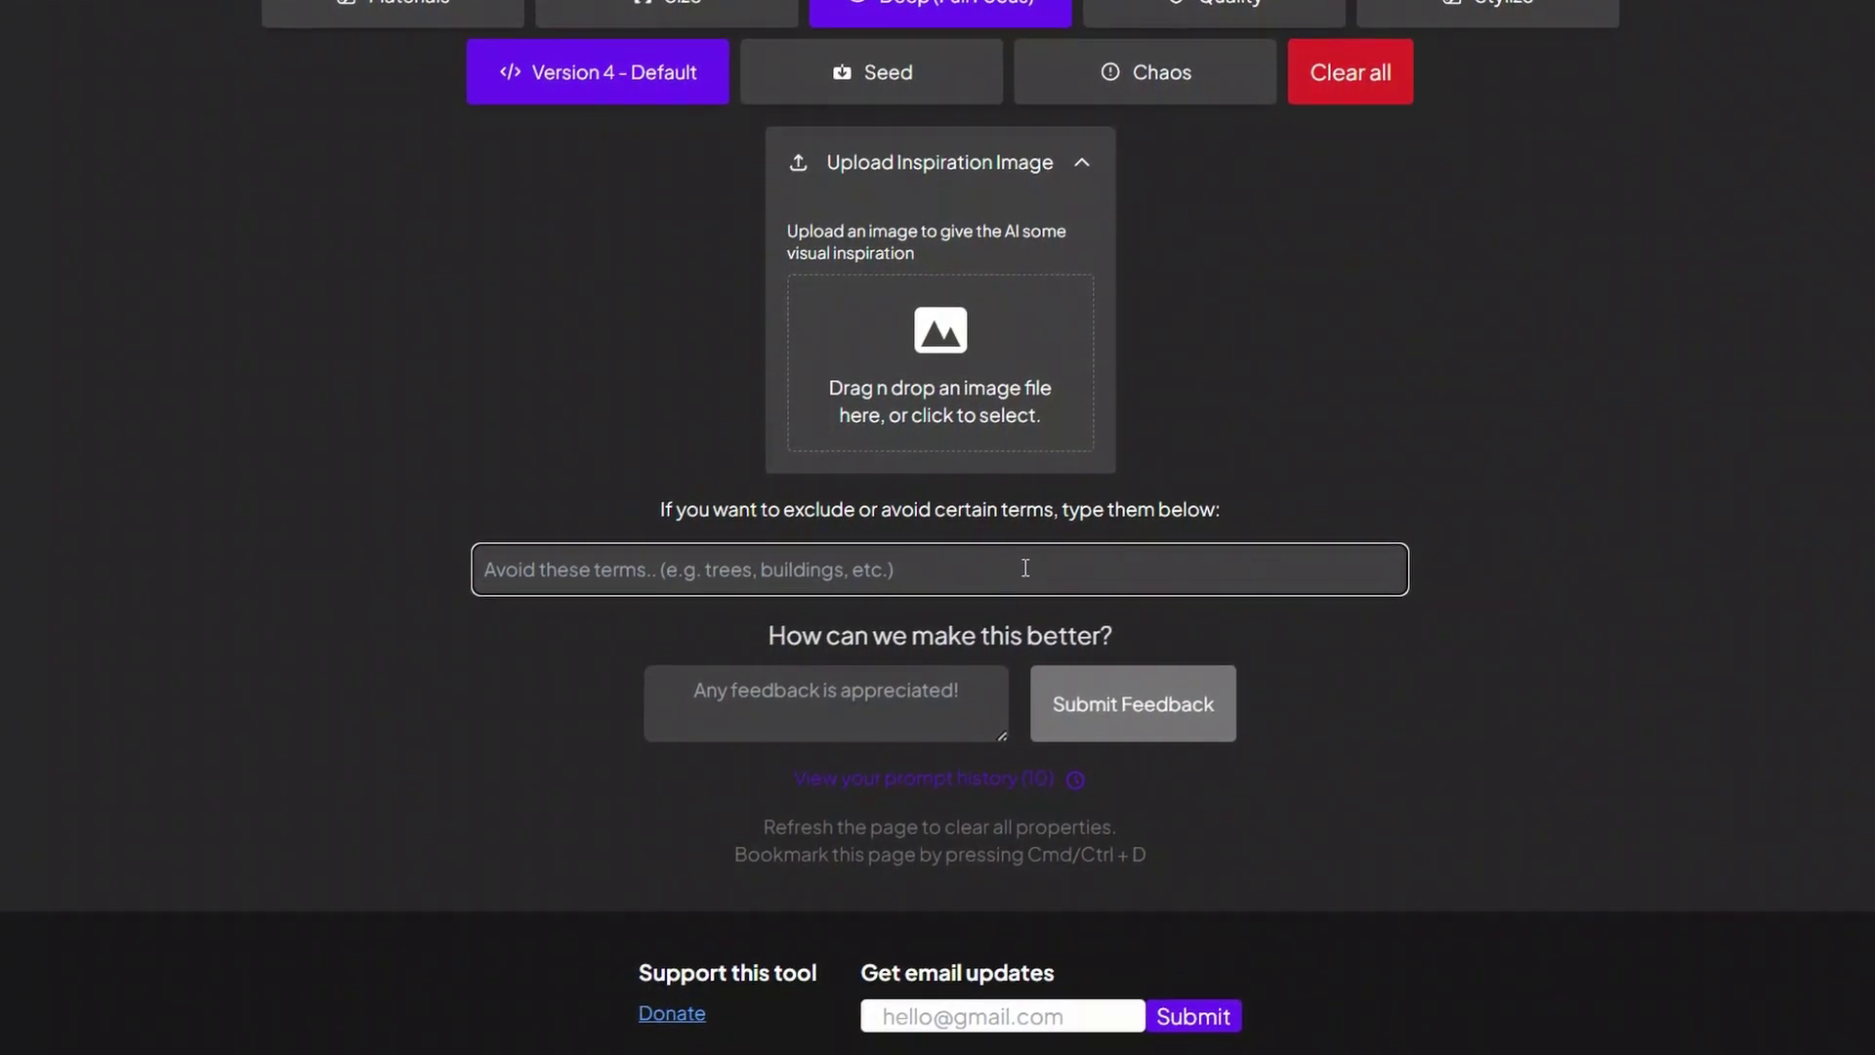
scroll(1025, 568, up, 5)
scroll(1024, 568, down, 3)
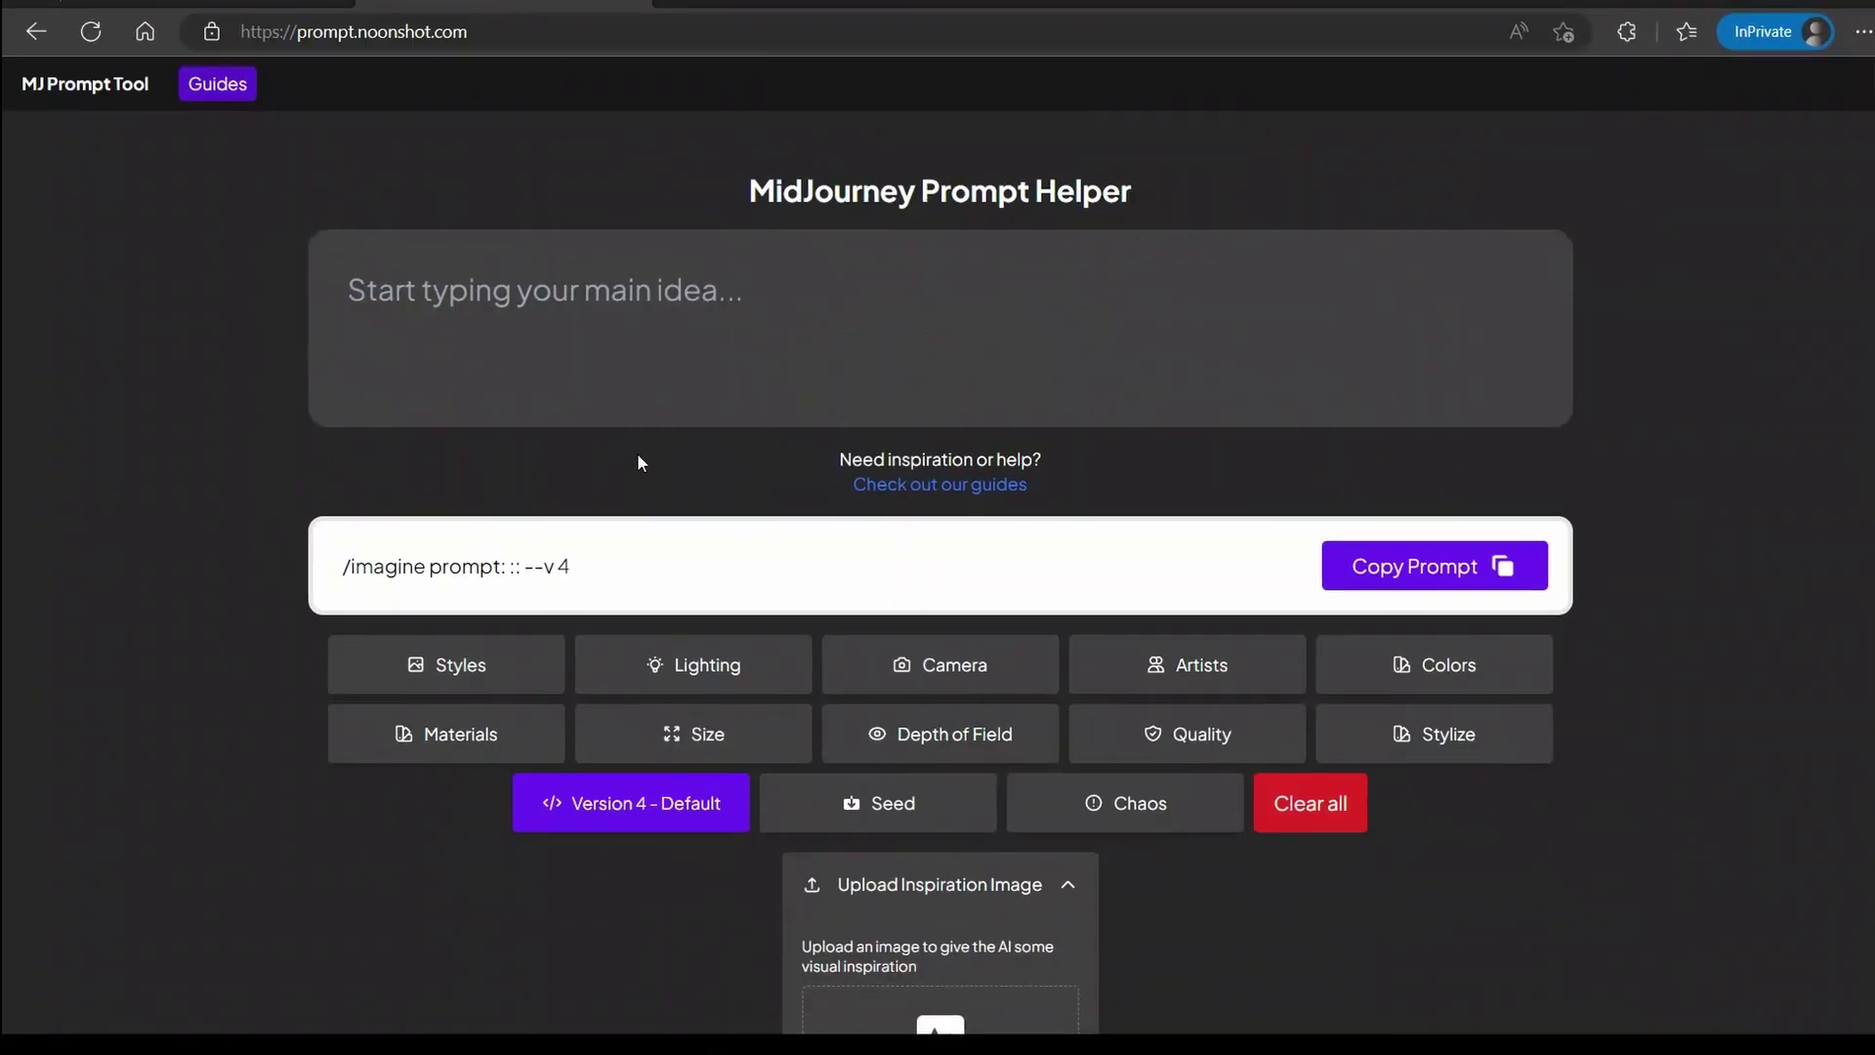
Read the Cinema guide's example portrait prompt and breakdowns, then go back to the guides list.
click(213, 81)
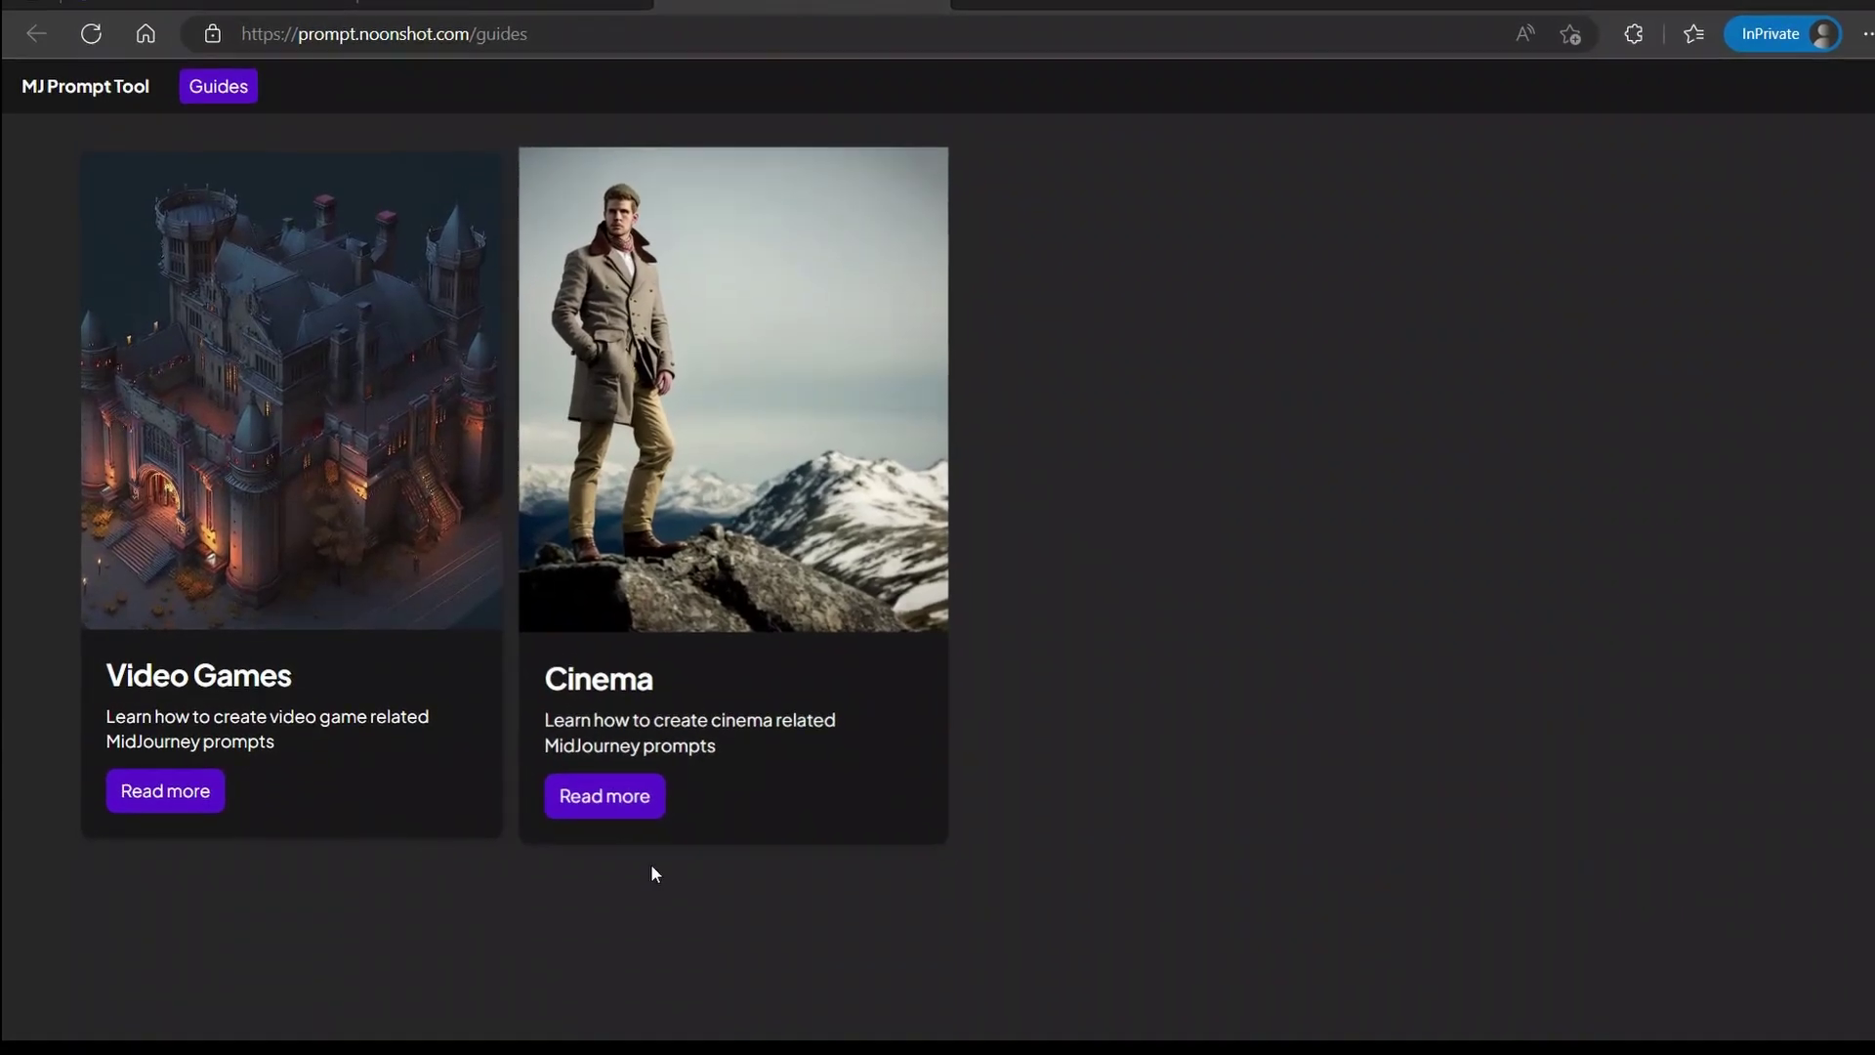
click(633, 807)
scroll(1190, 447, down, 9)
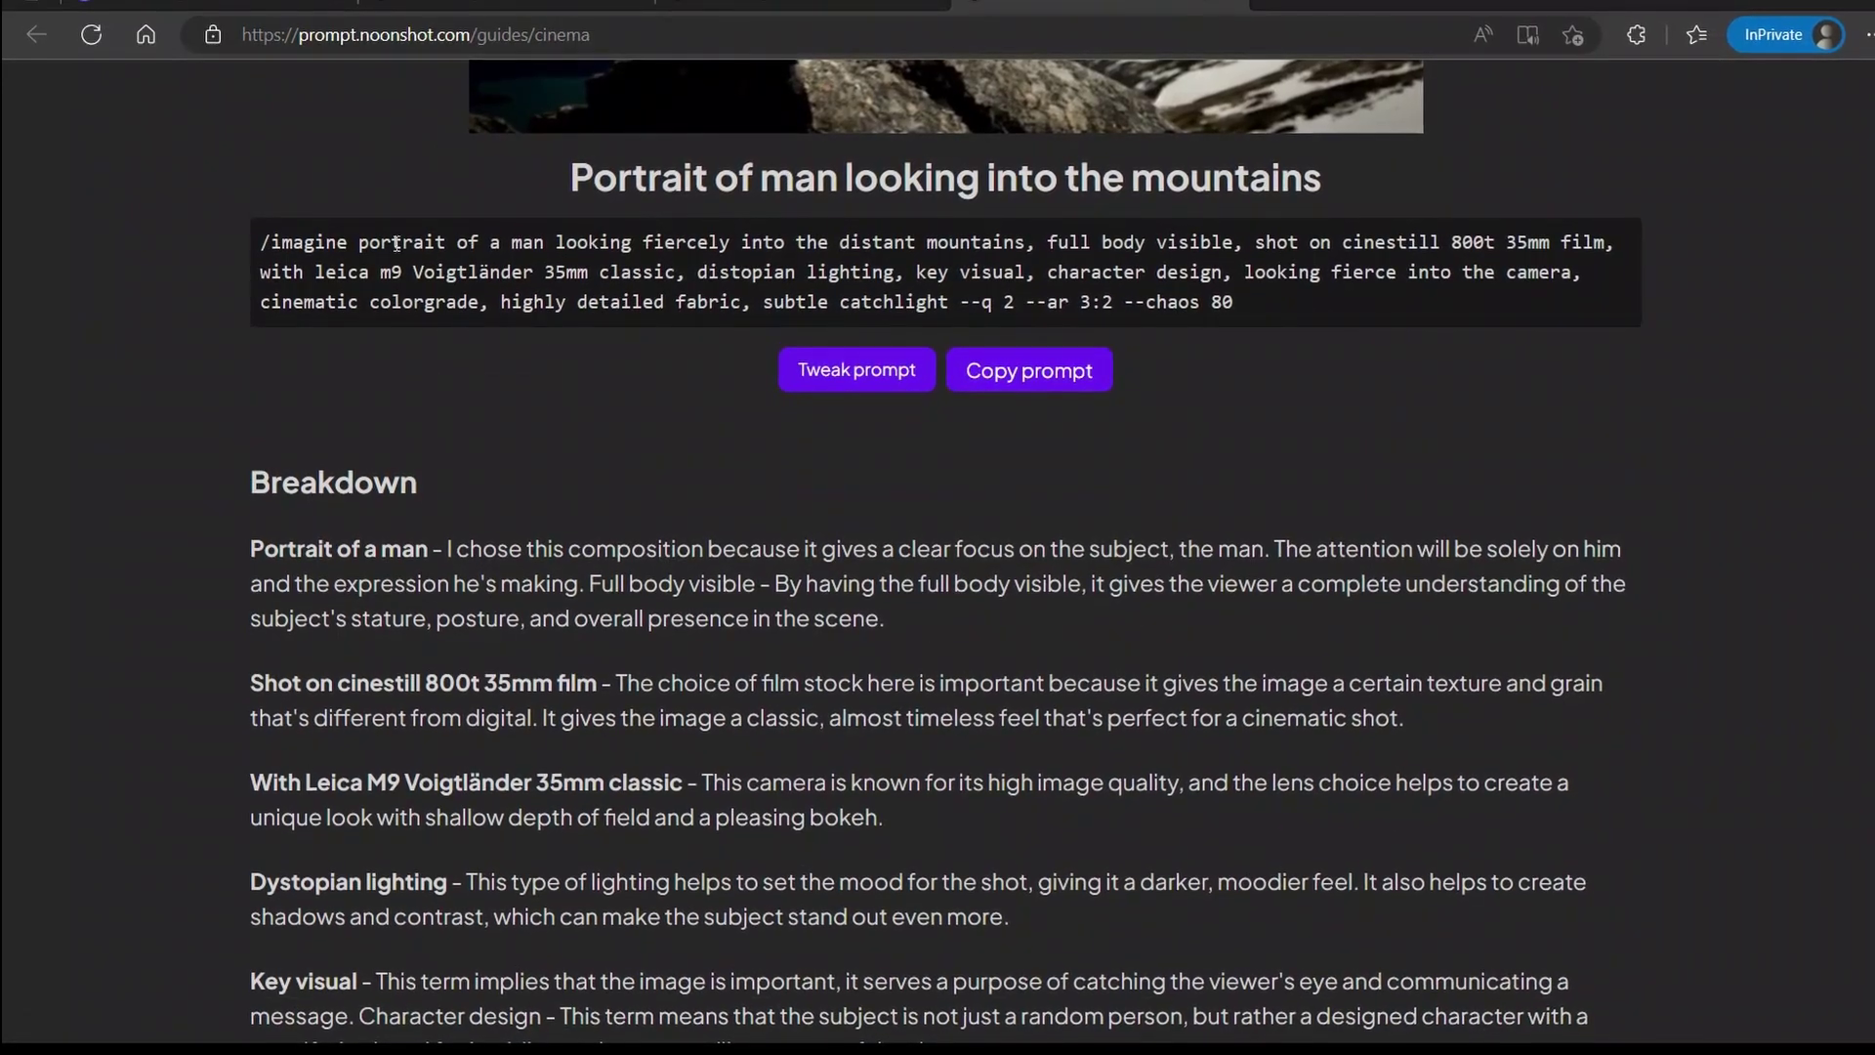
drag(260, 237, 1298, 325)
scroll(1274, 425, down, 7)
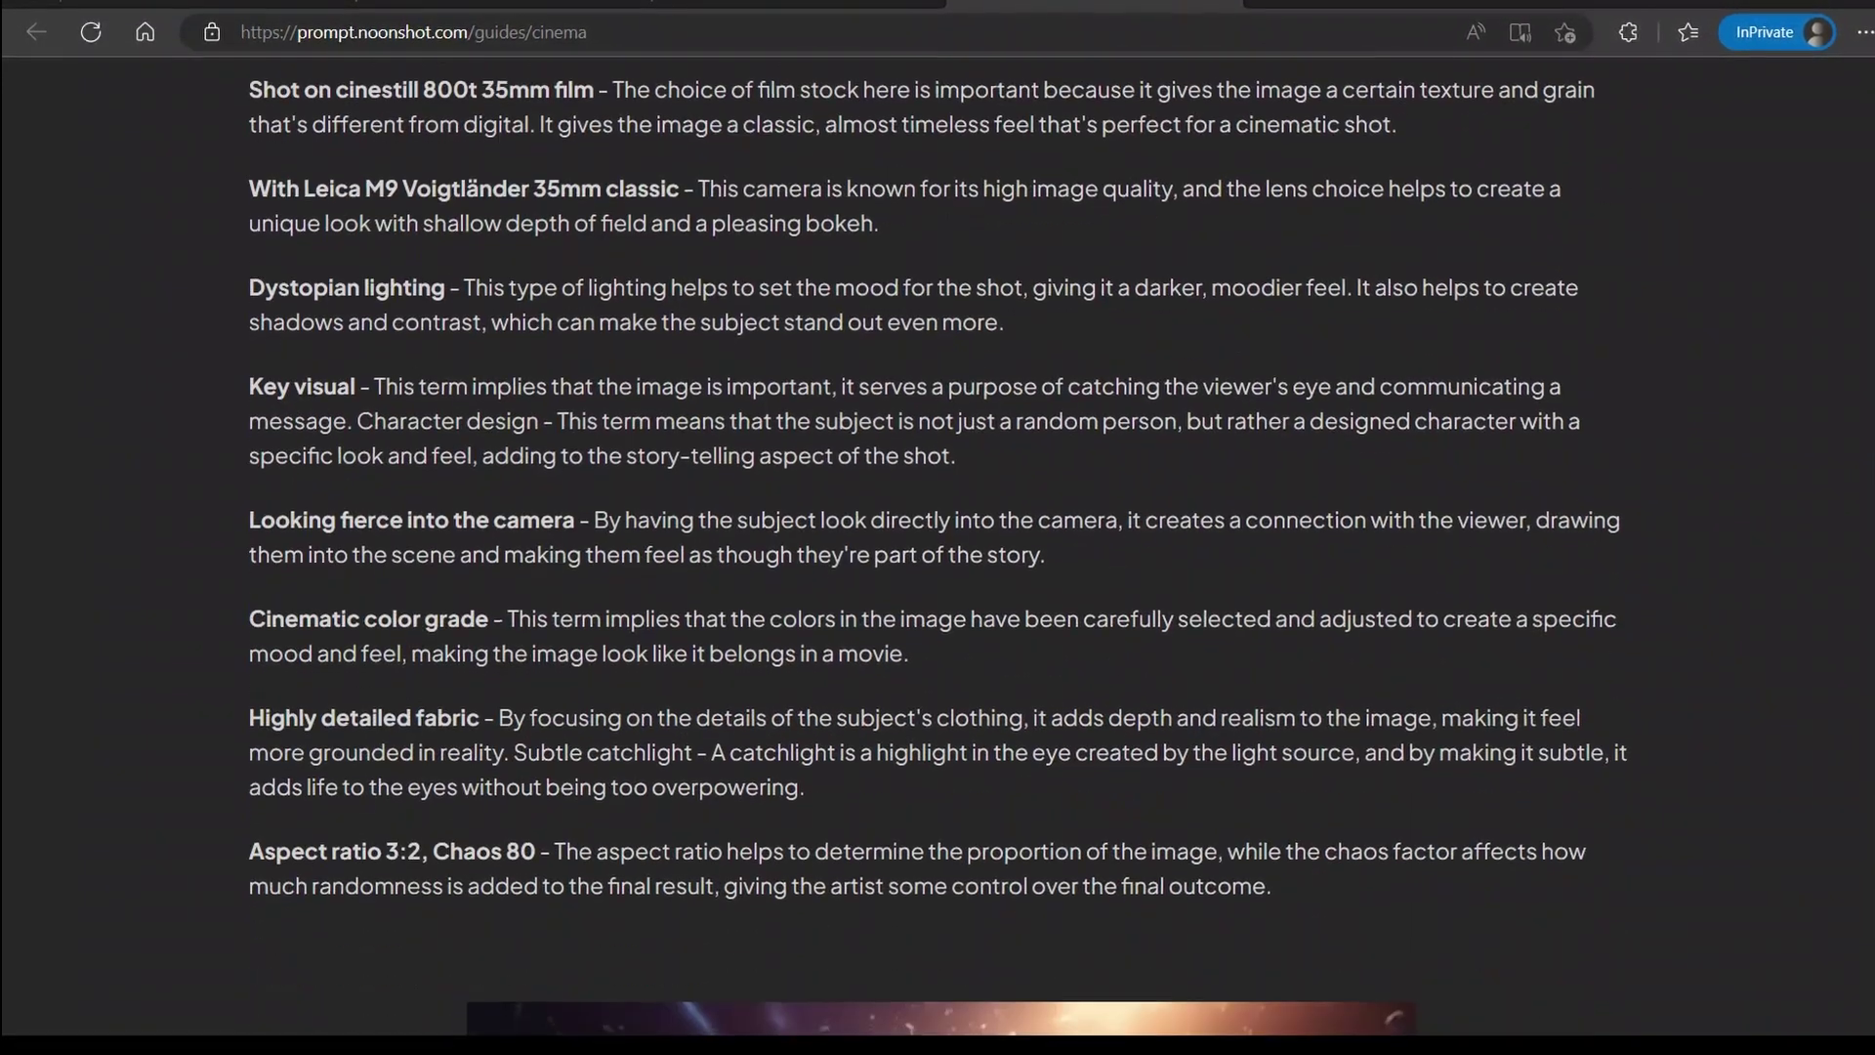
scroll(819, 518, down, 8)
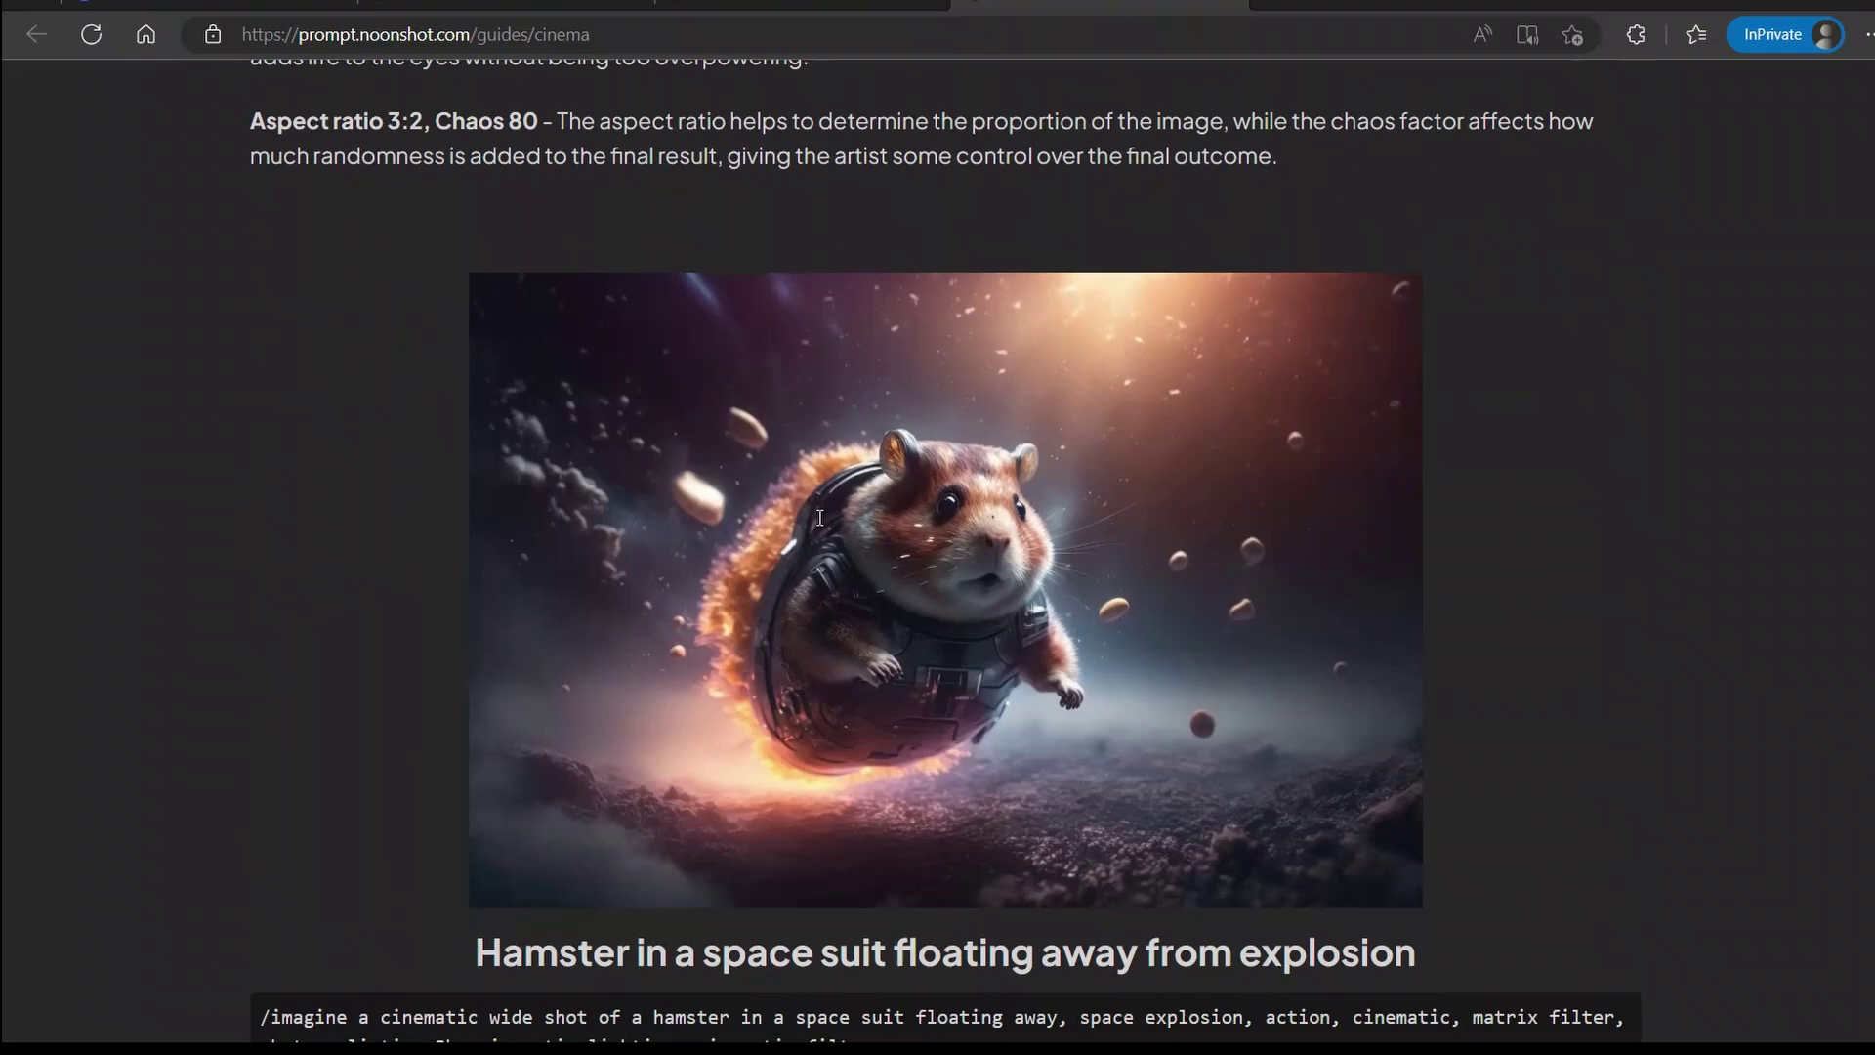
scroll(819, 518, down, 20)
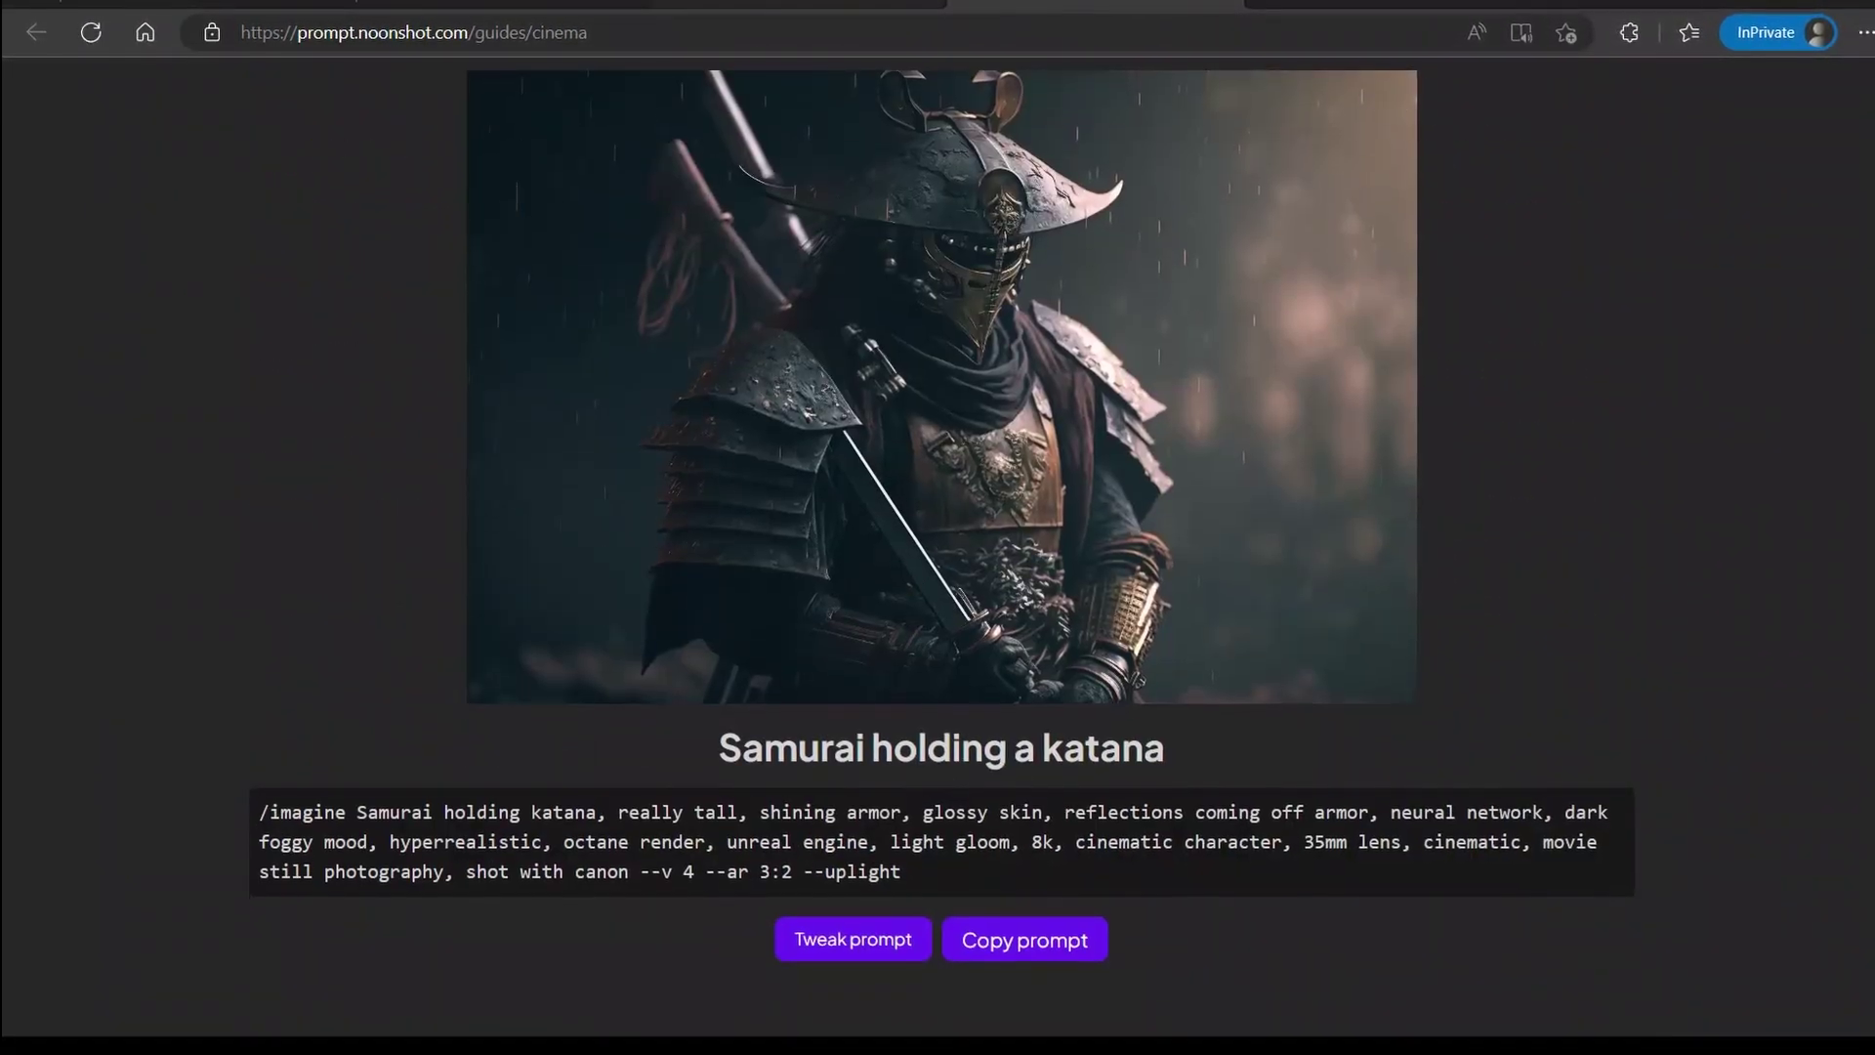
key(alt+Left)
Open the Video Games guide.
click(187, 819)
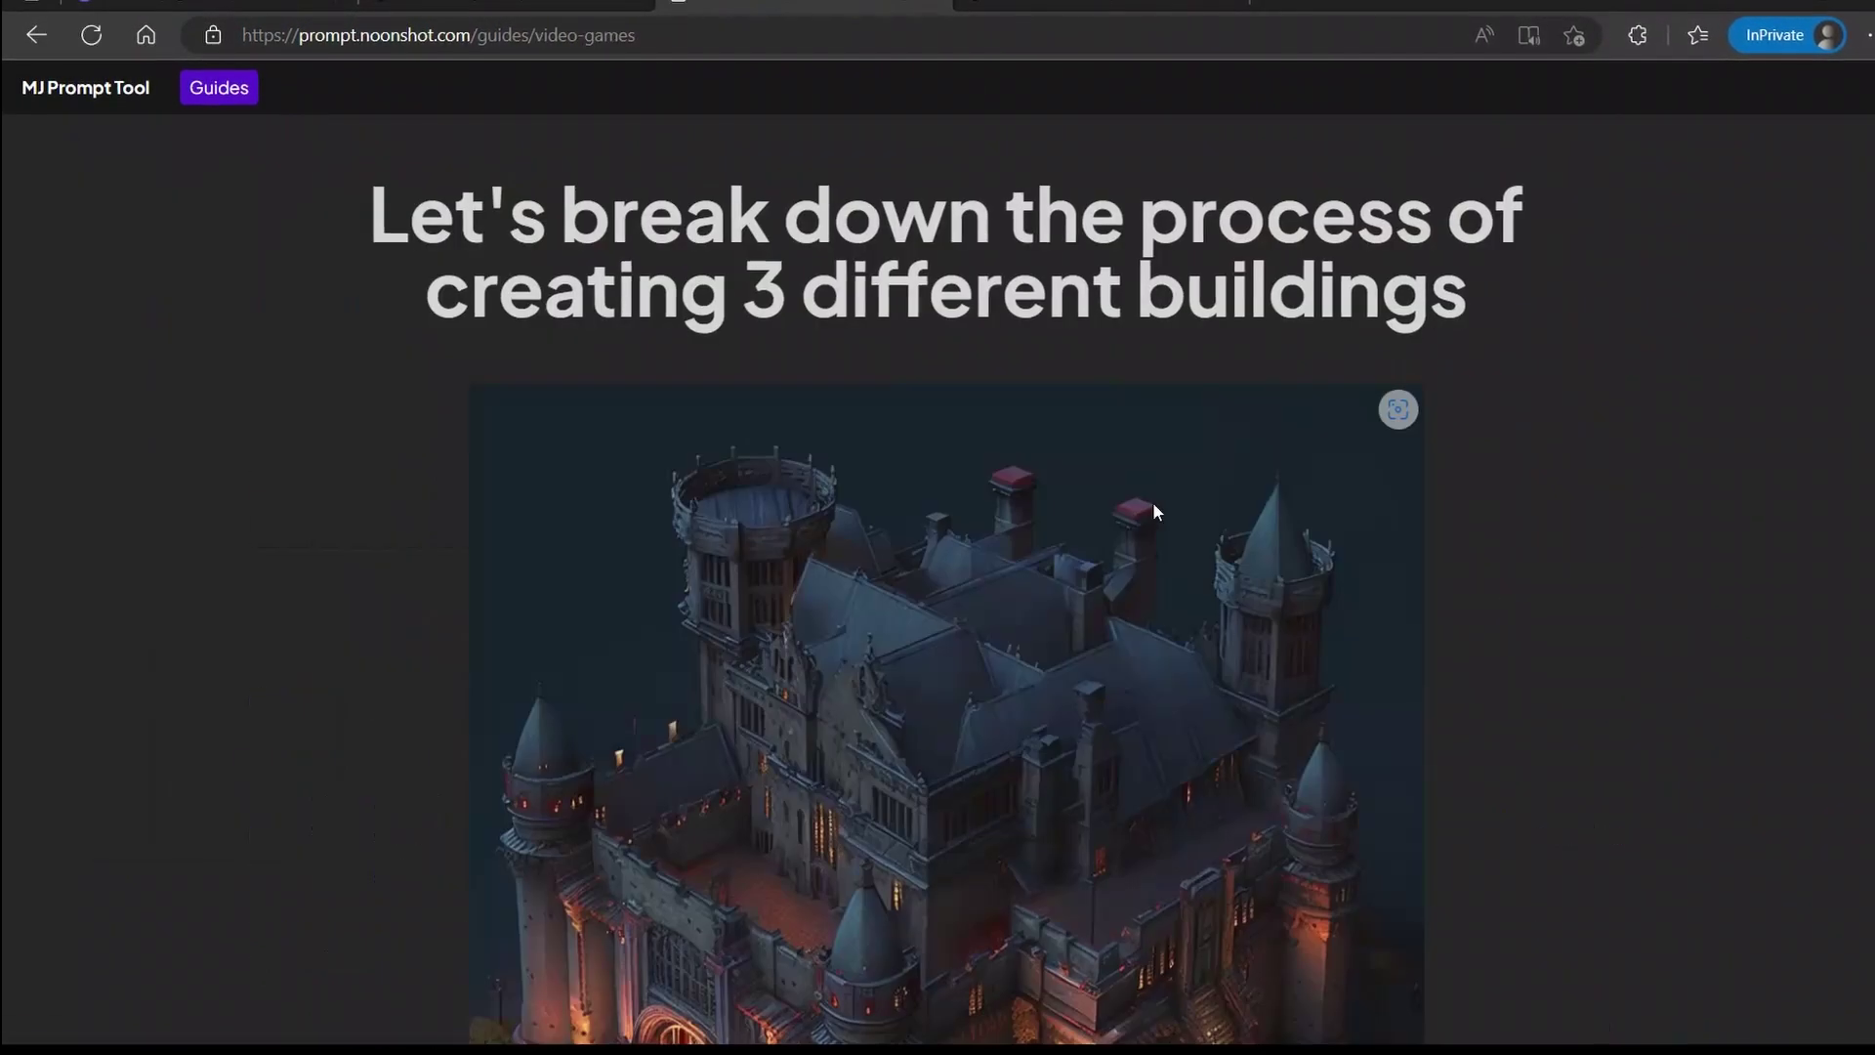